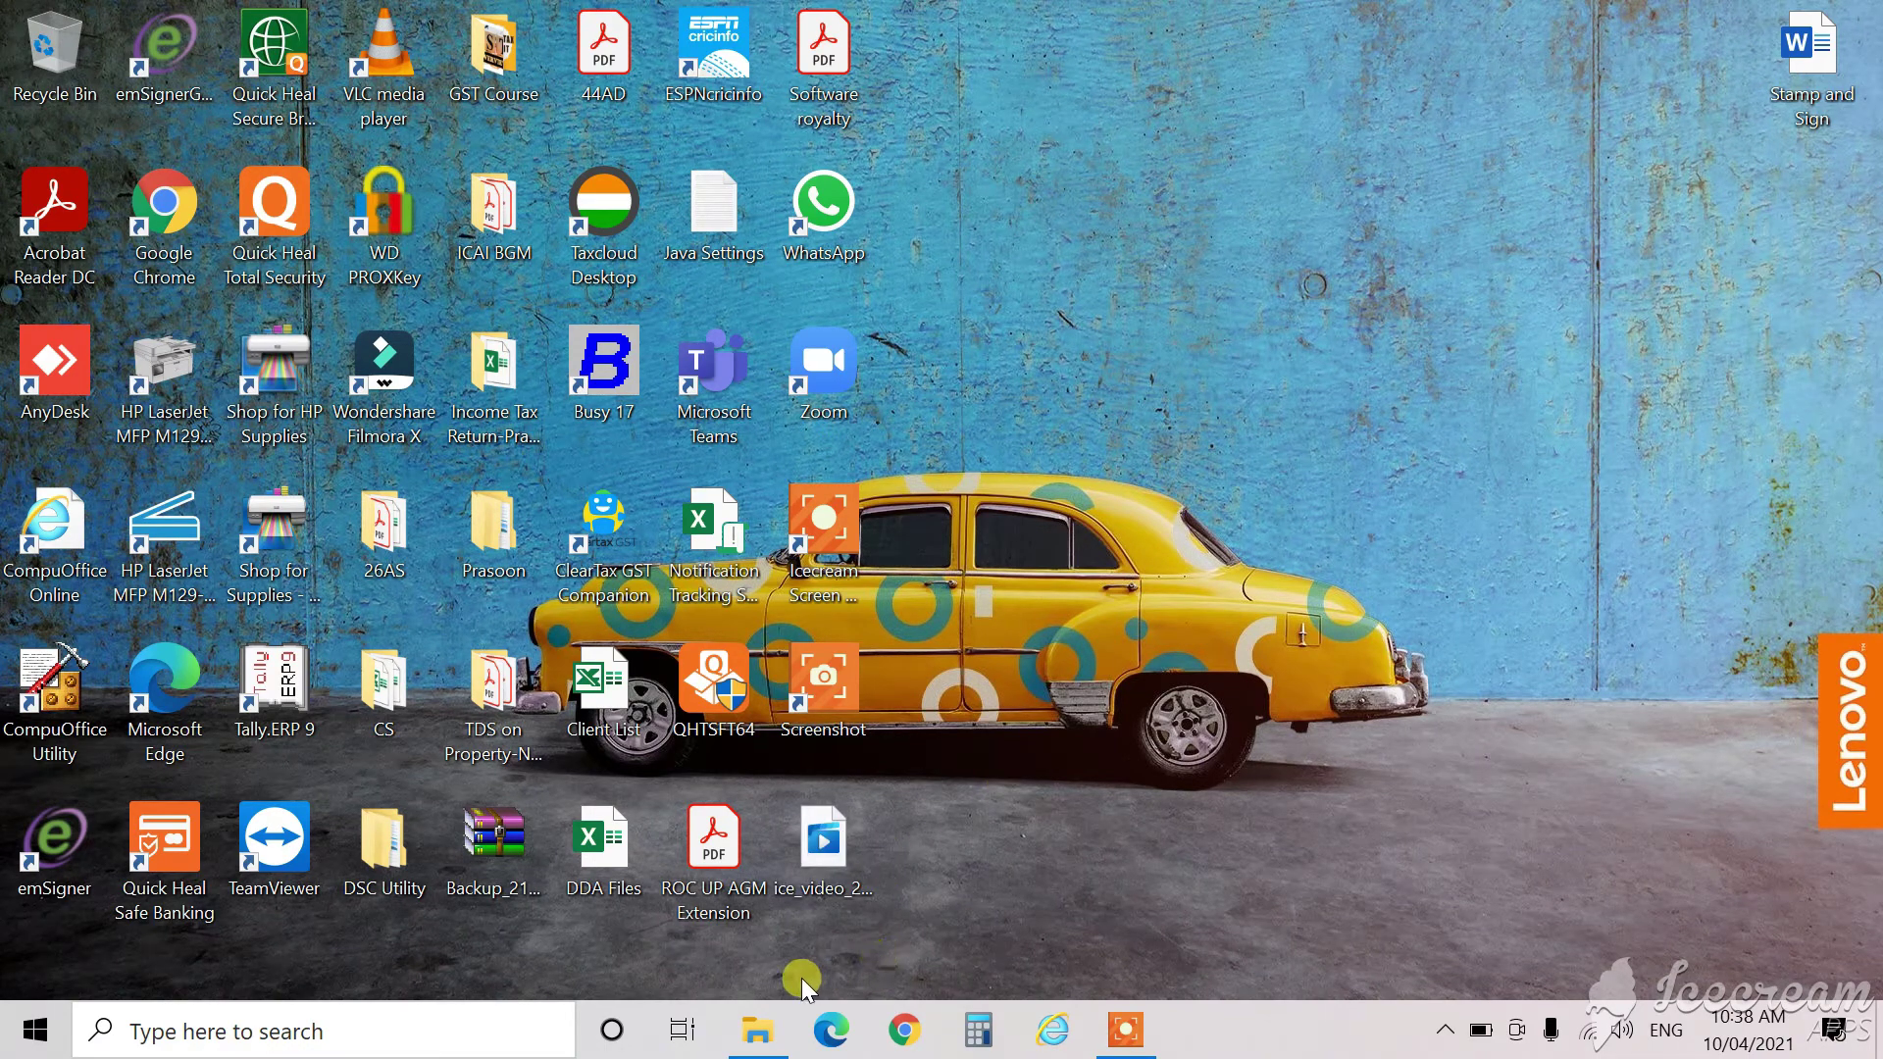
# Open File Explorer and show the contents of the OneDrive folder.
pyautogui.click(753, 1037)
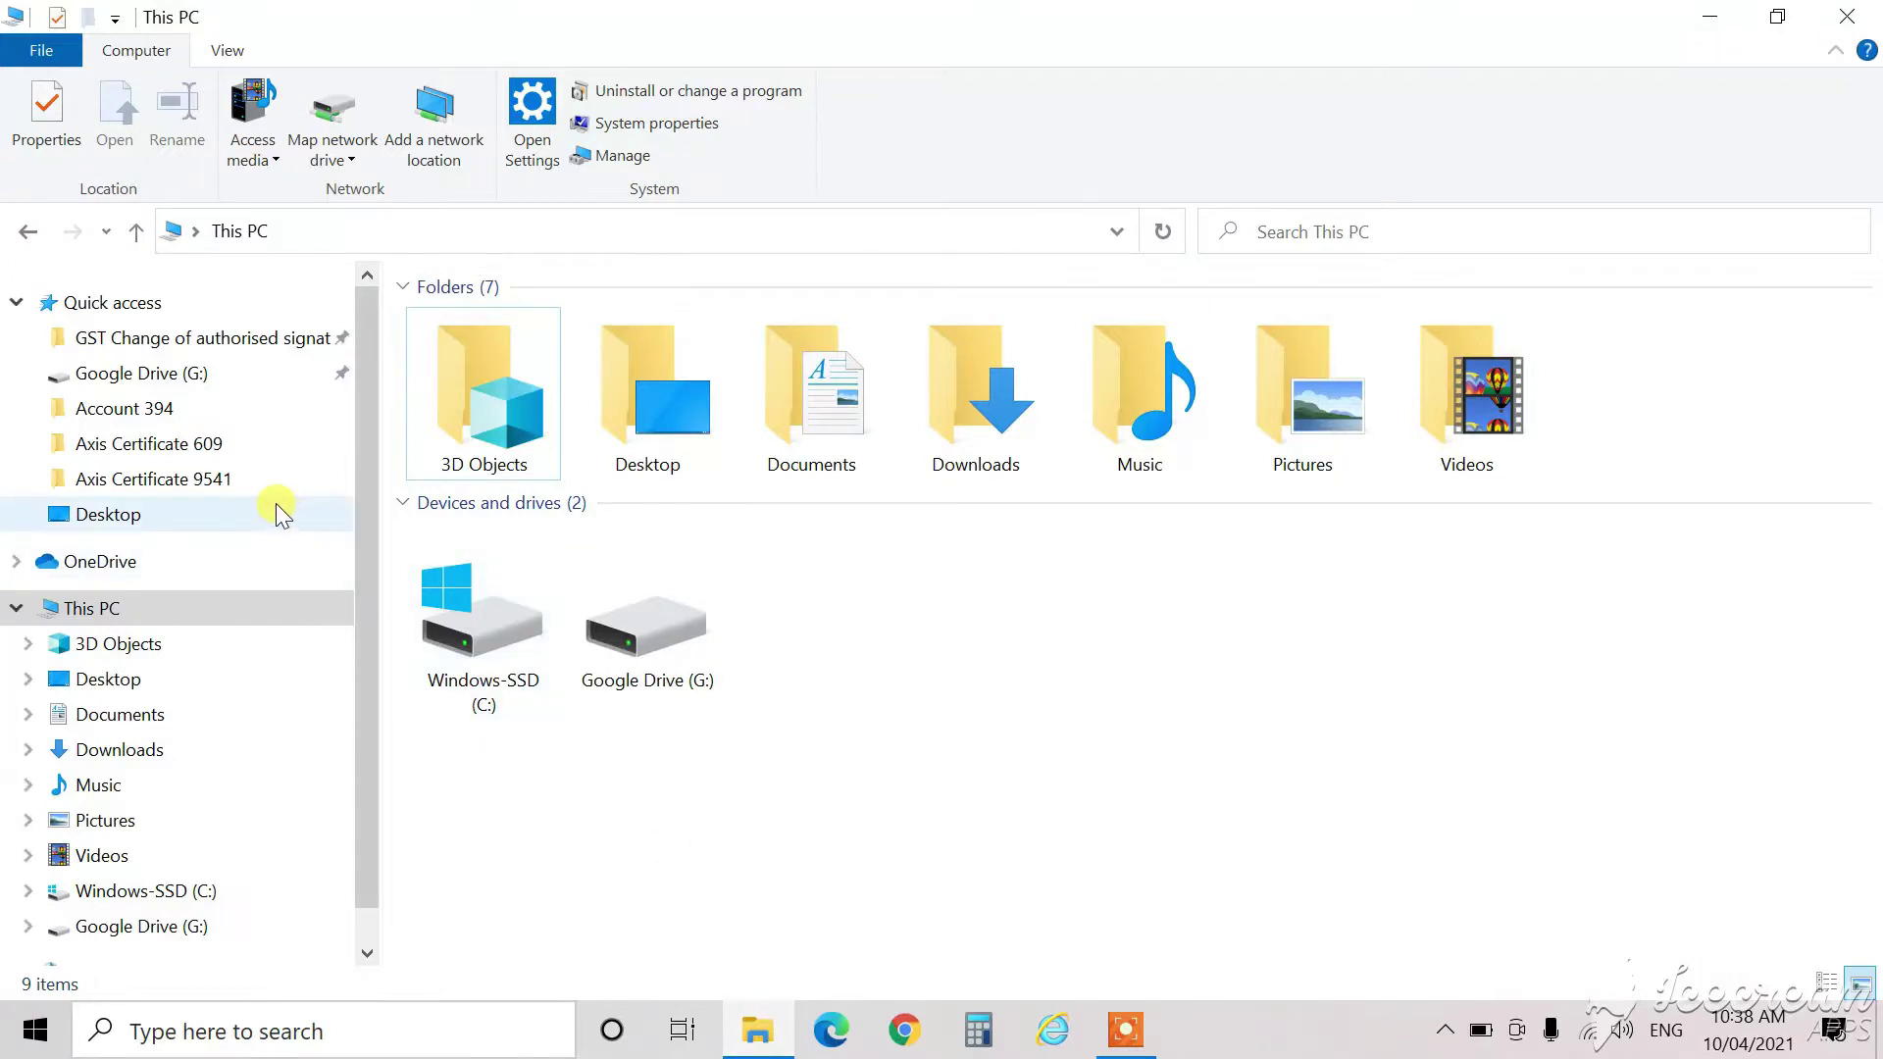
pyautogui.click(179, 559)
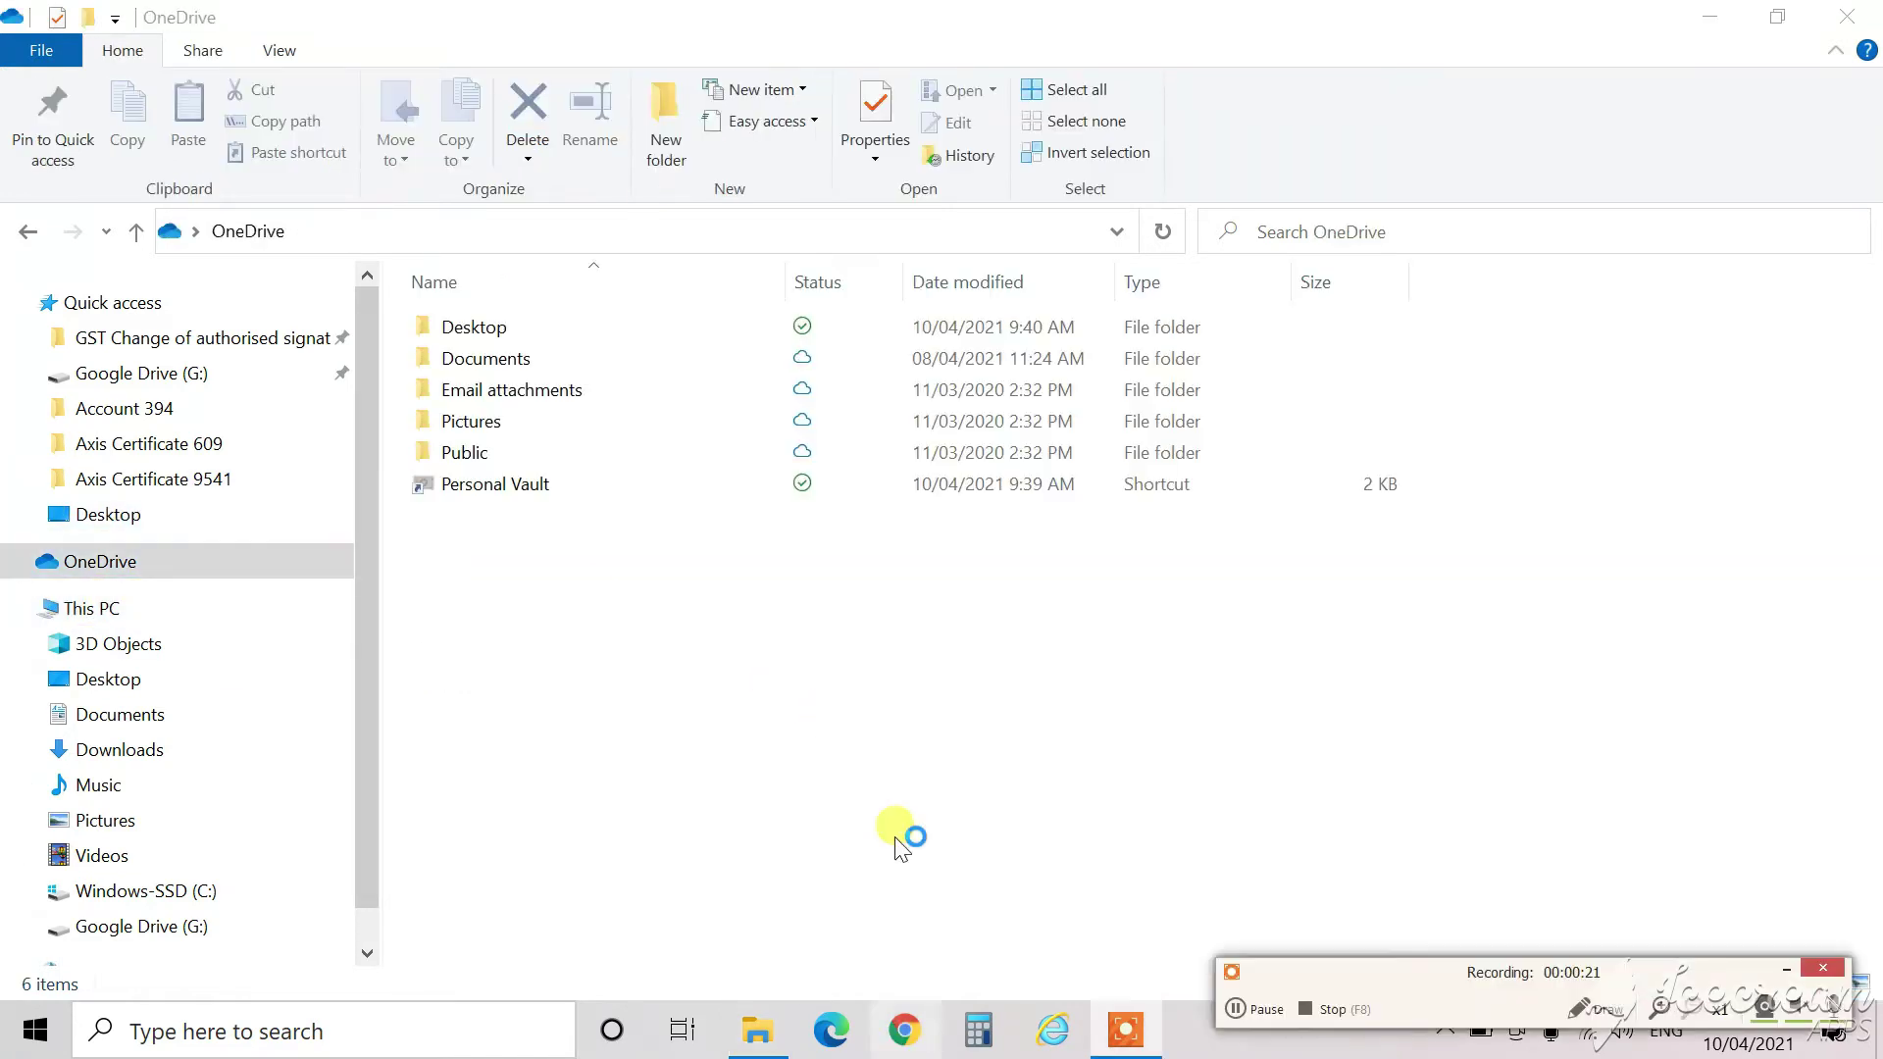
# Switch to Chrome, search Google for "download onedrive" and open Microsoft's OneDrive download page.
pyautogui.click(904, 1030)
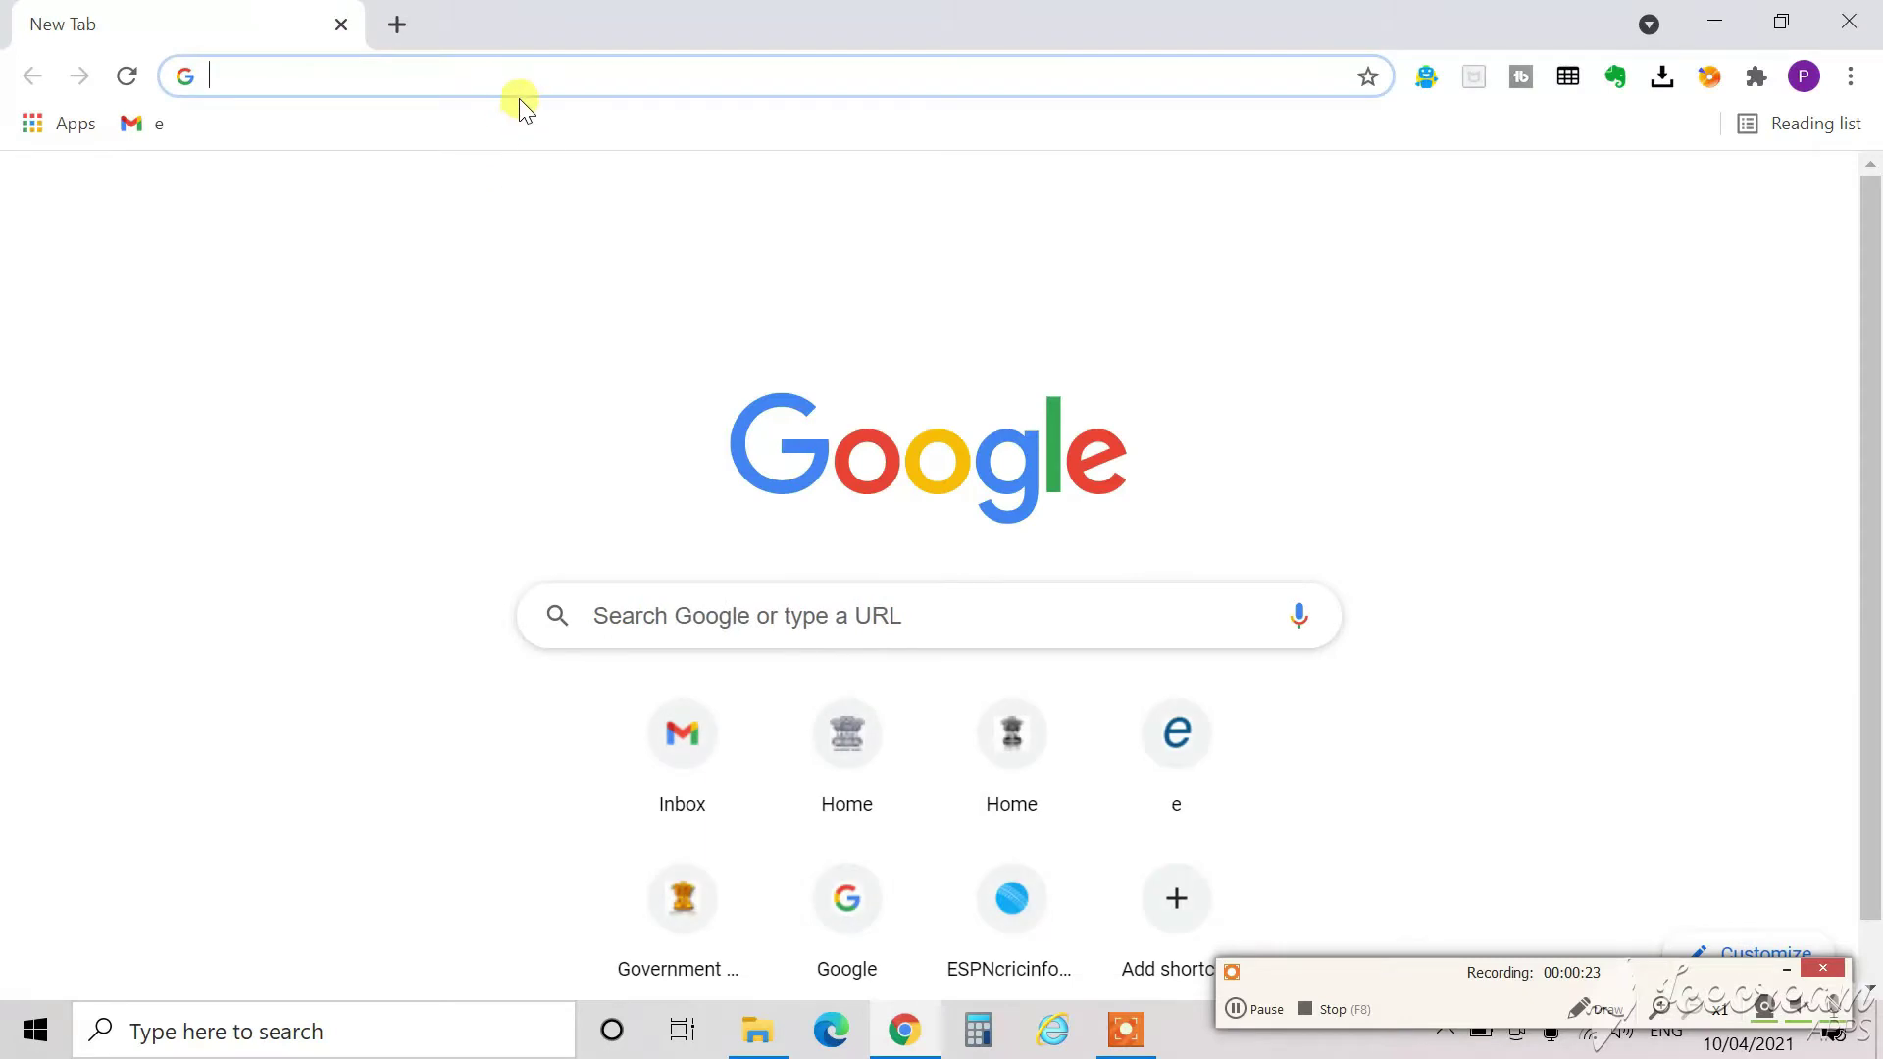
pyautogui.click(796, 611)
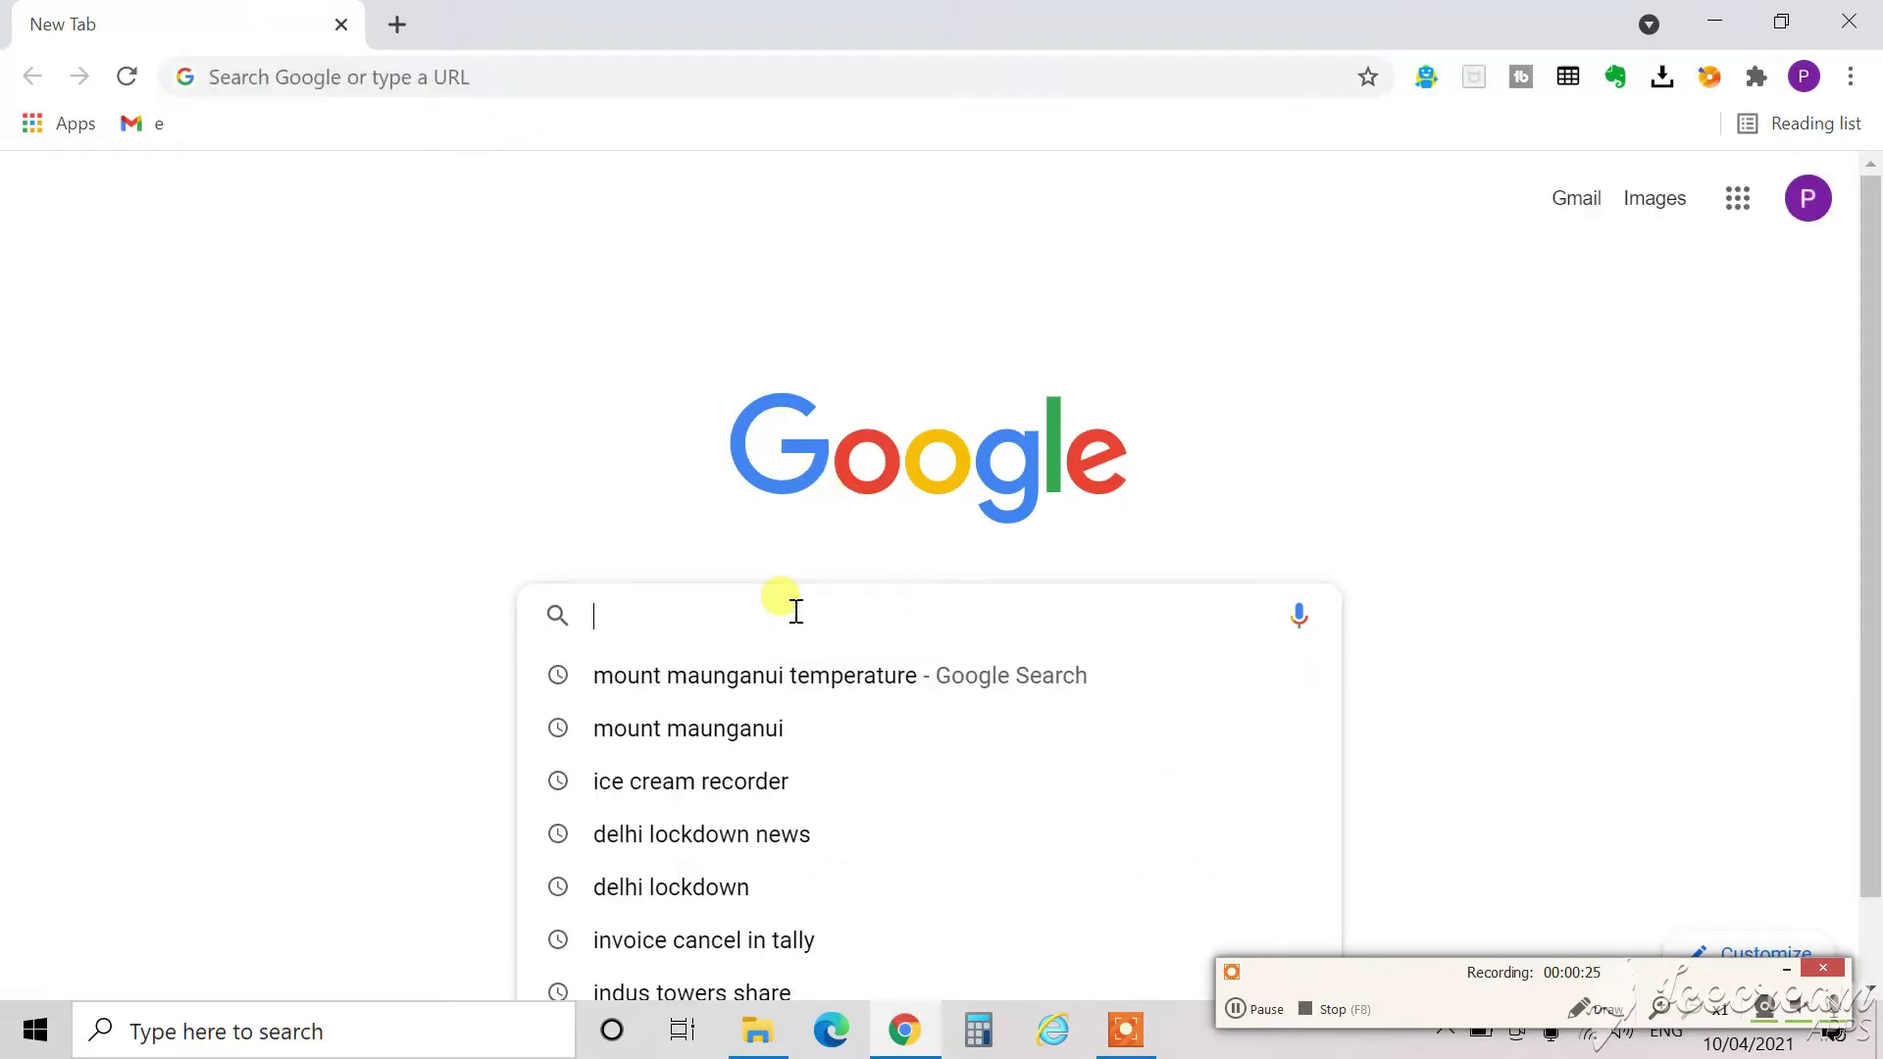
pyautogui.write('download ')
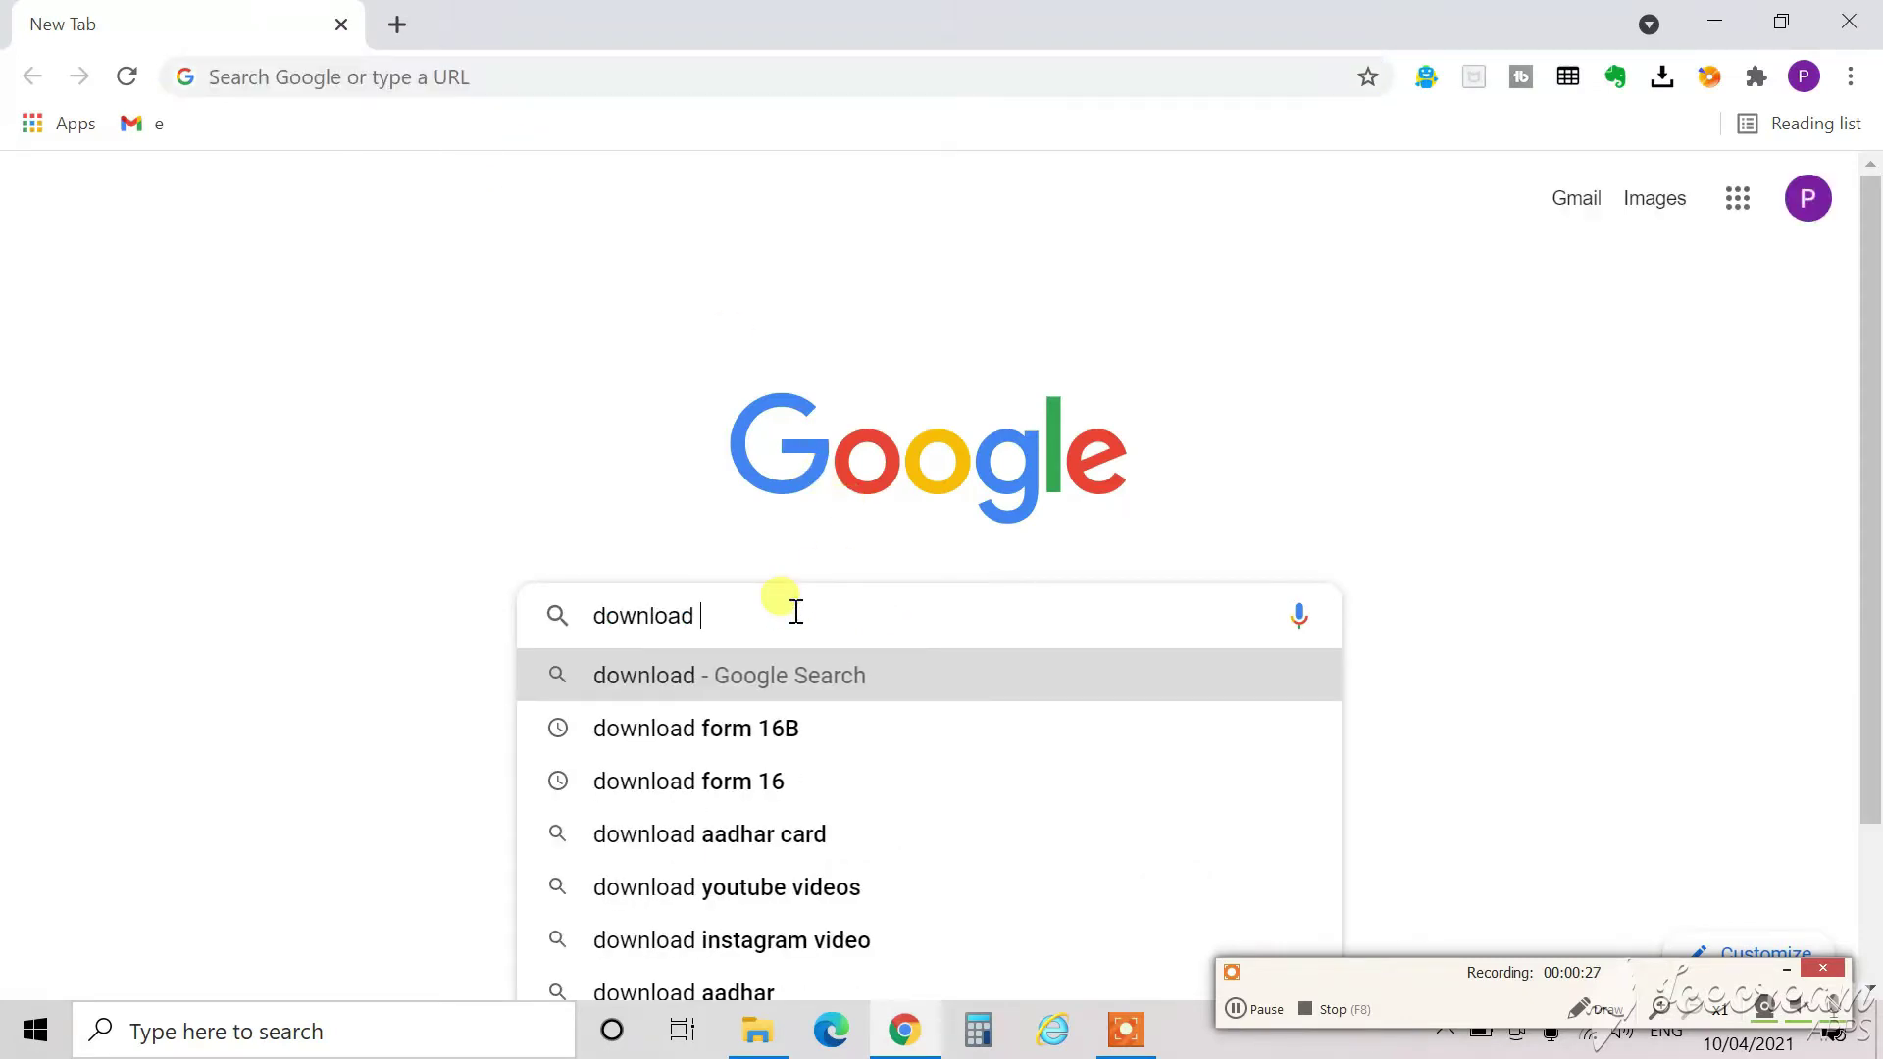
pyautogui.write('goo')
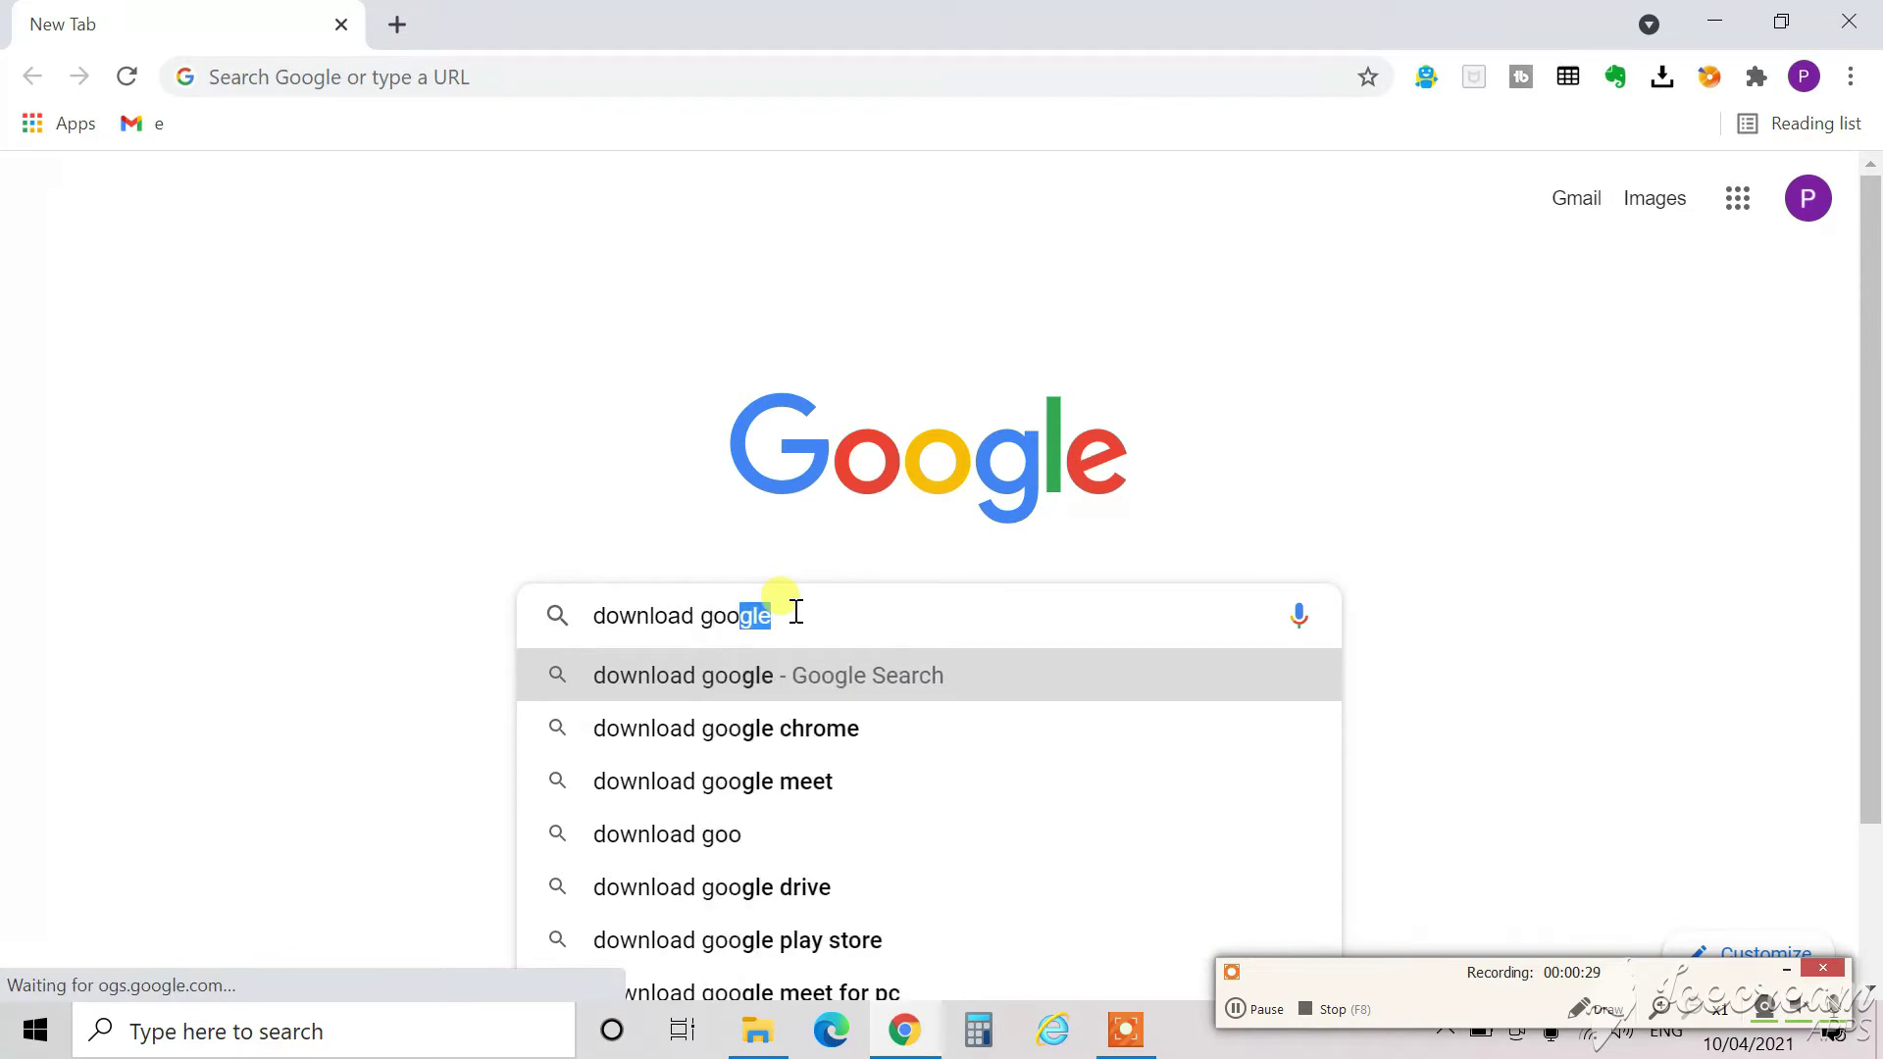
pyautogui.press('BackSpace')
pyautogui.press('BackSpace')
pyautogui.press('BackSpace')
pyautogui.press('BackSpace')
pyautogui.write('one dr')
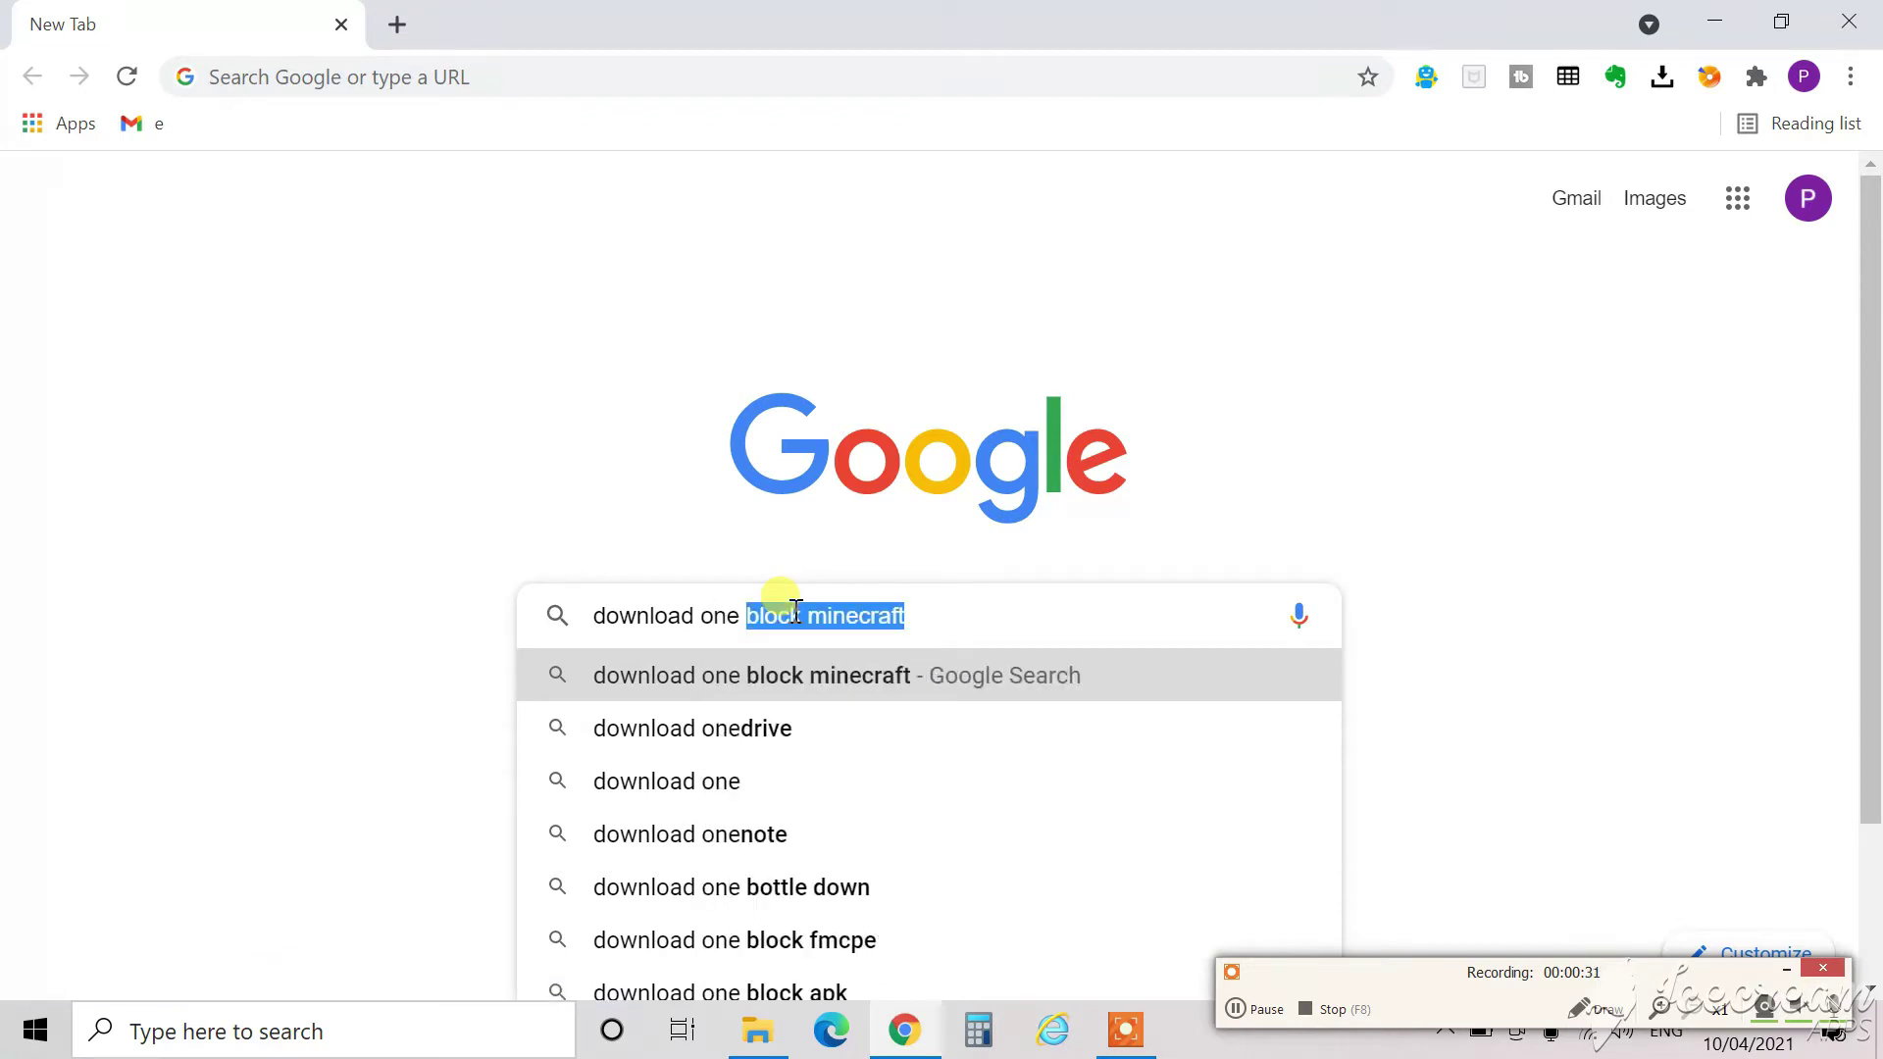
pyautogui.press('Down')
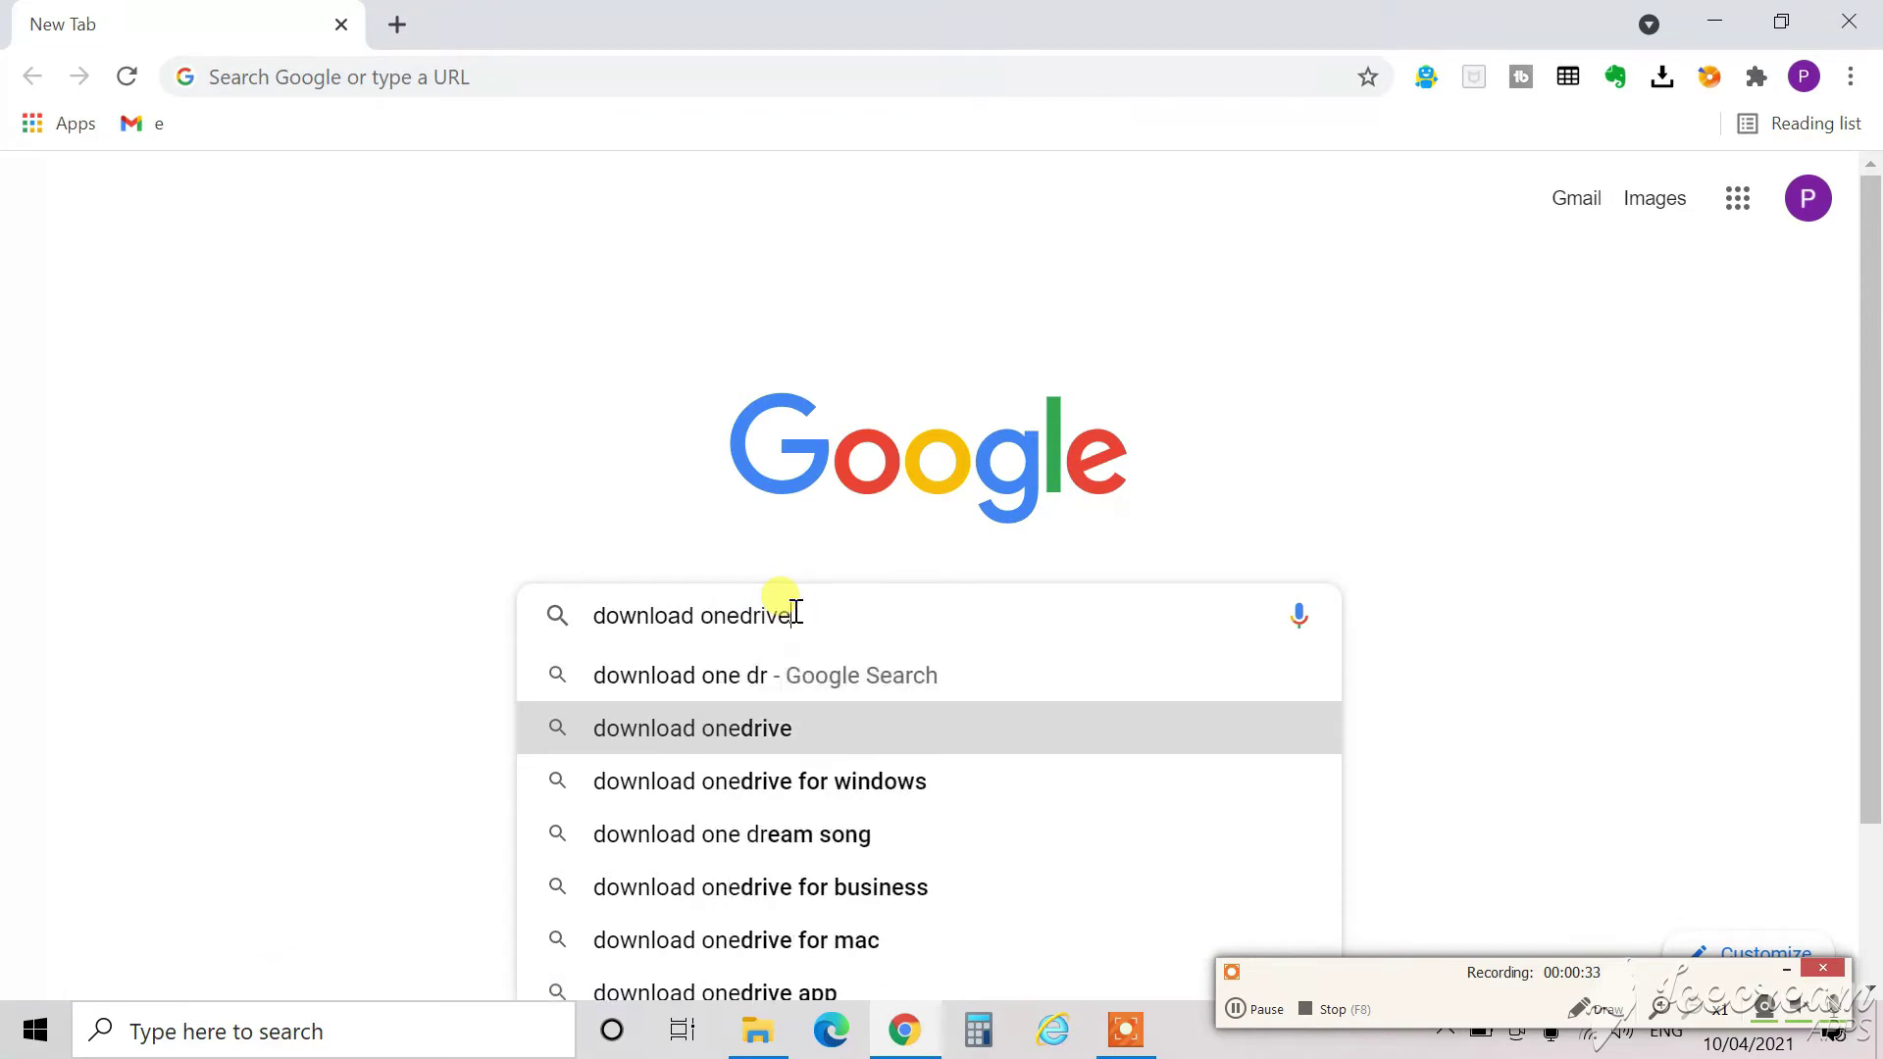
pyautogui.press('Return')
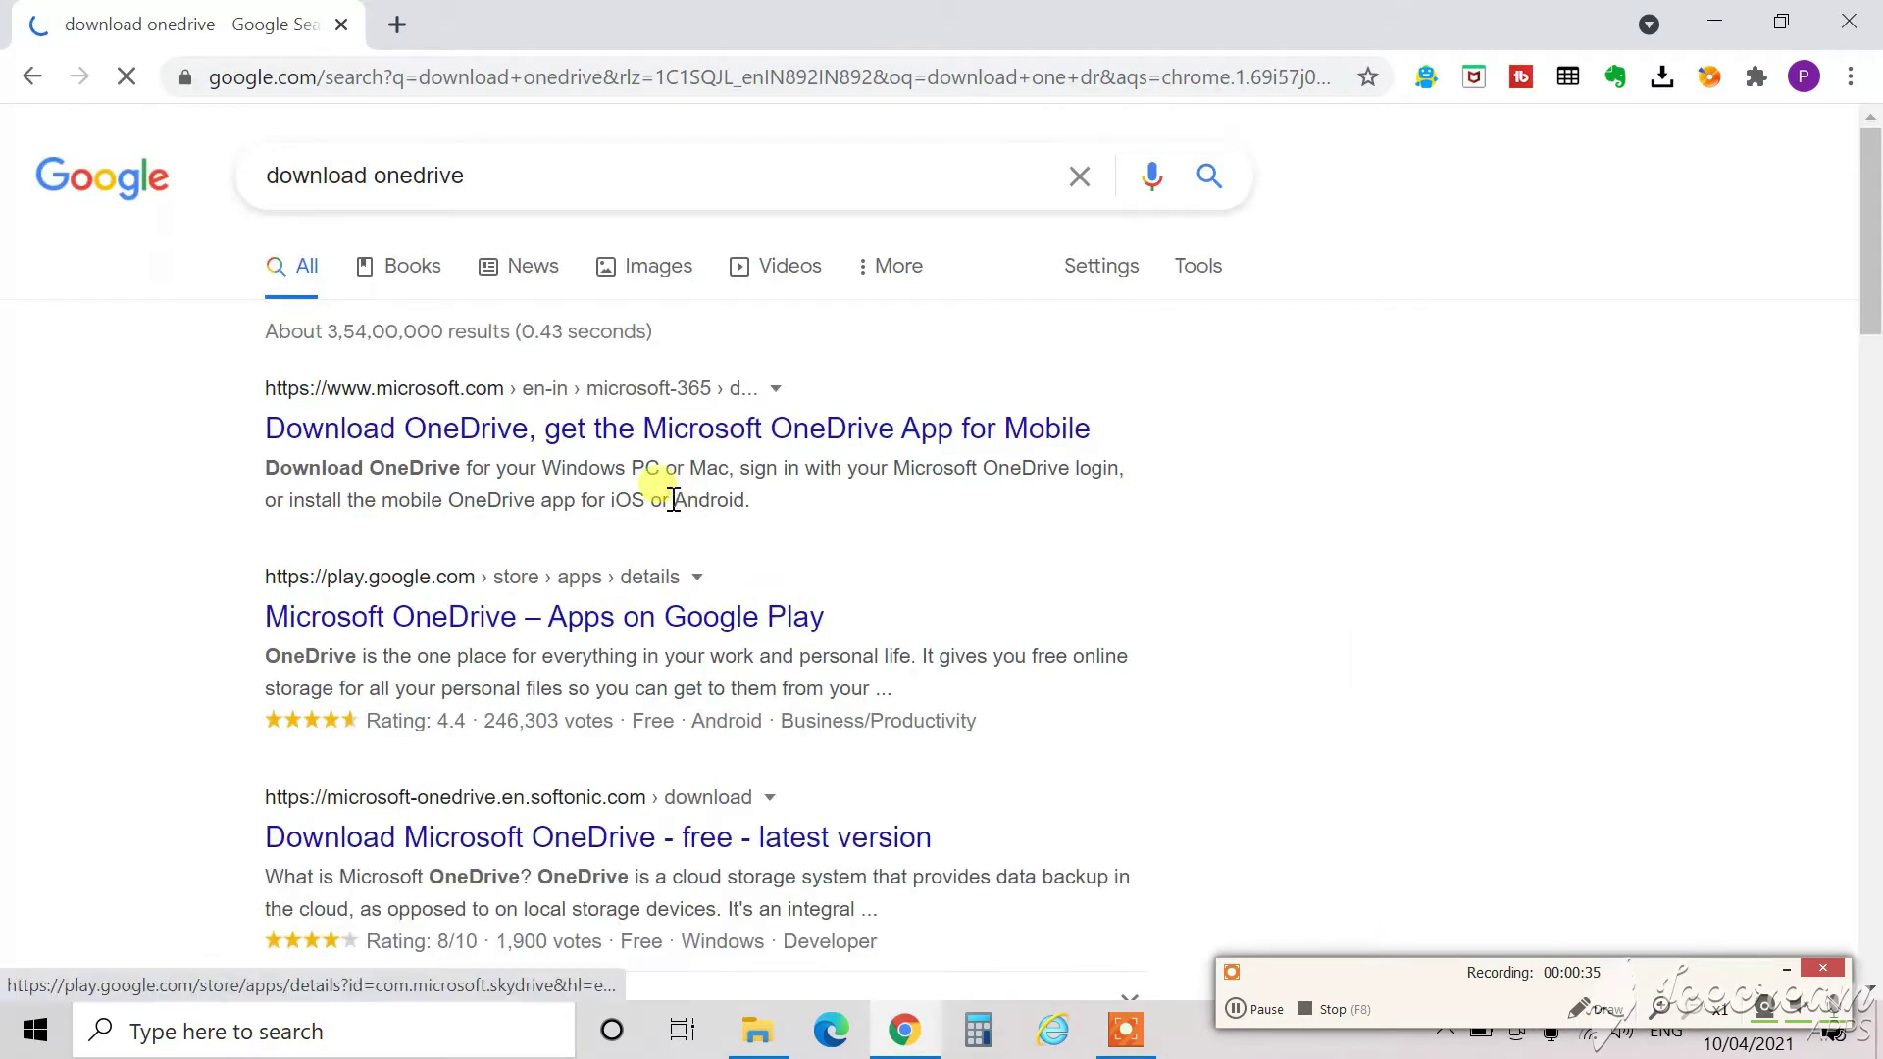
pyautogui.click(610, 433)
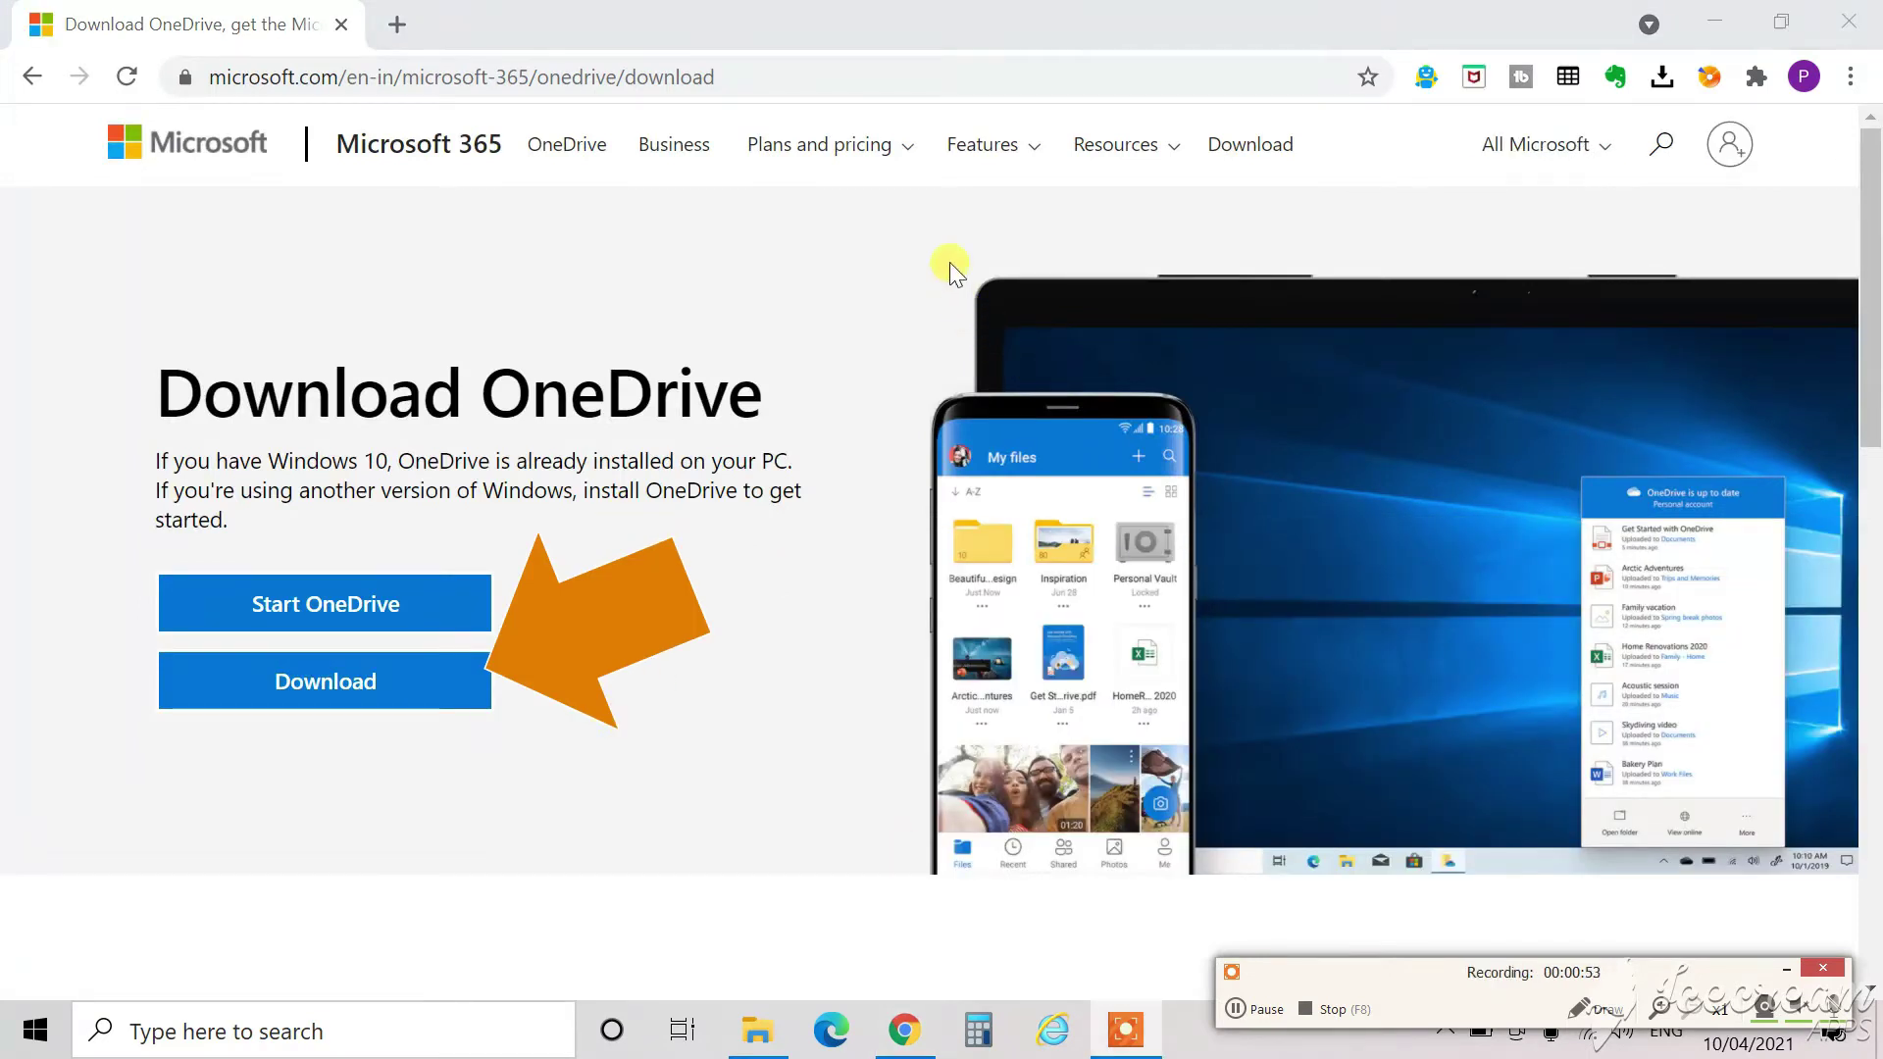
# Open the OneDrive plans and pricing comparison and examine the prices, storage and included apps of the home plans.
pyautogui.click(871, 160)
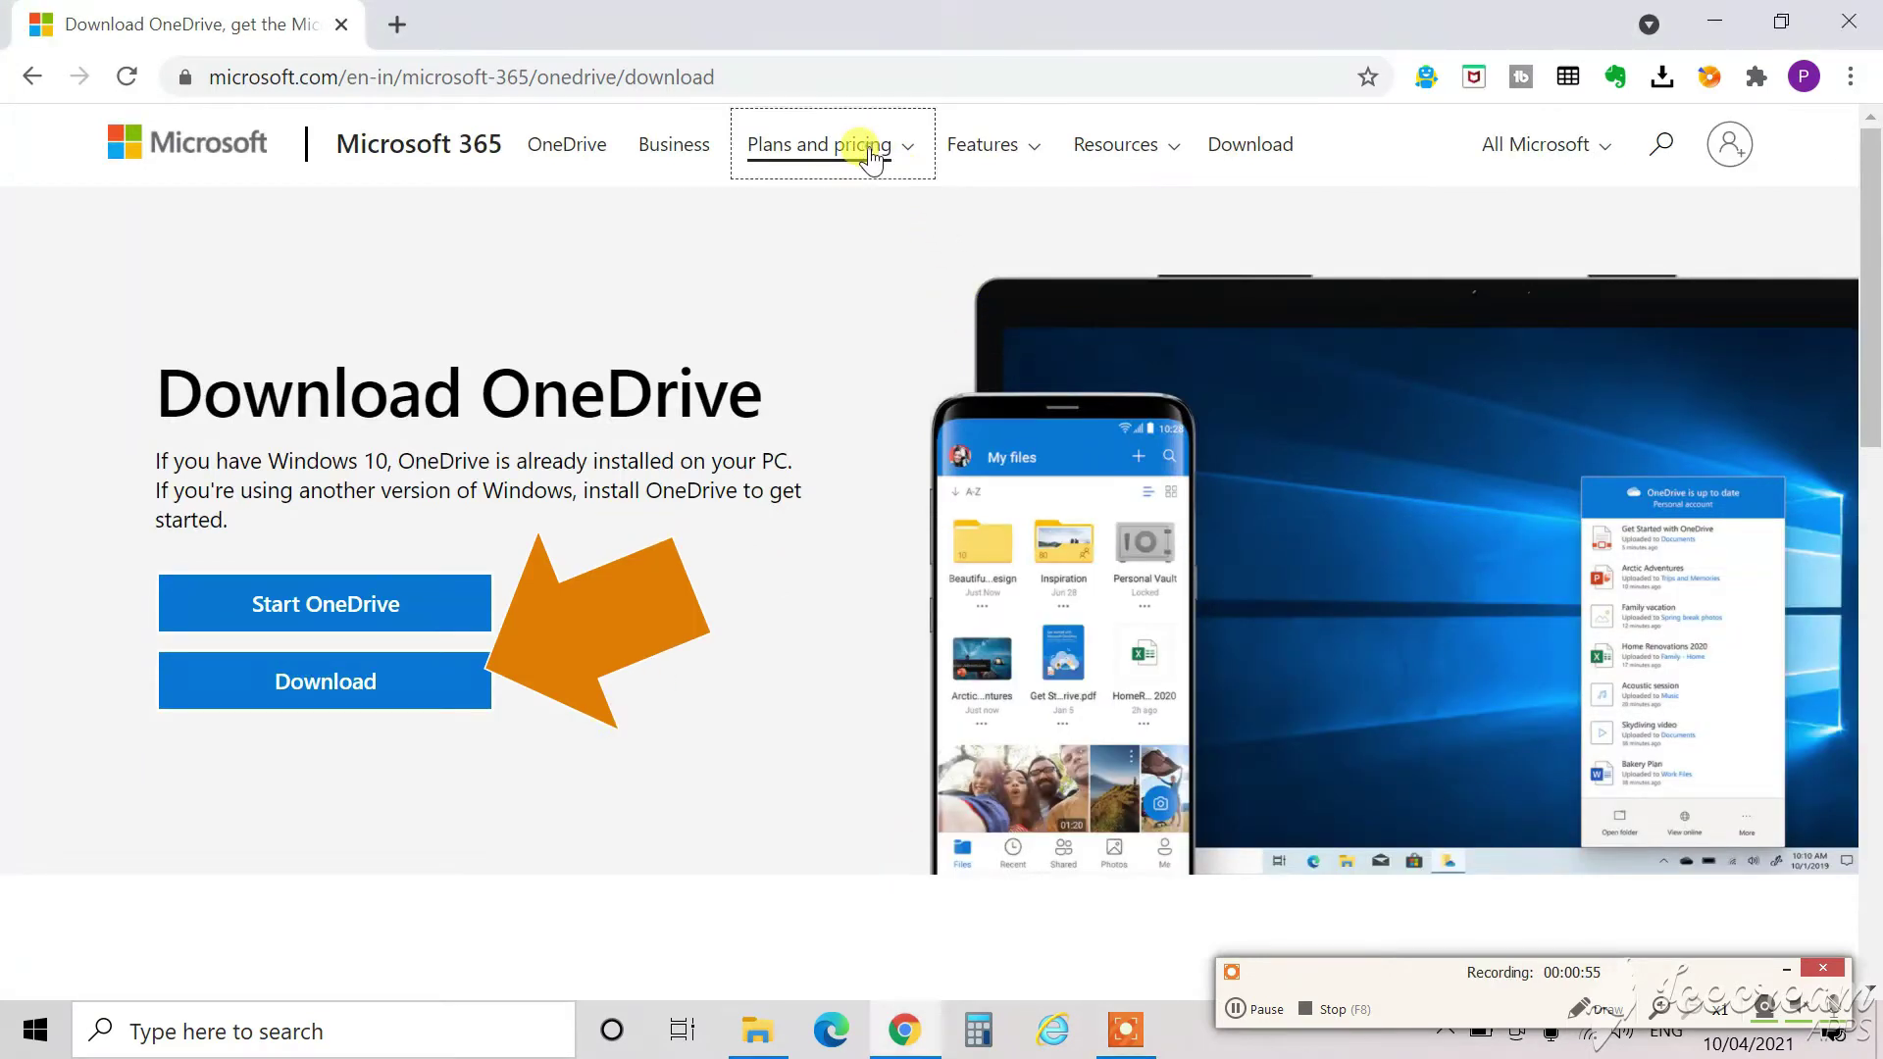
pyautogui.click(794, 235)
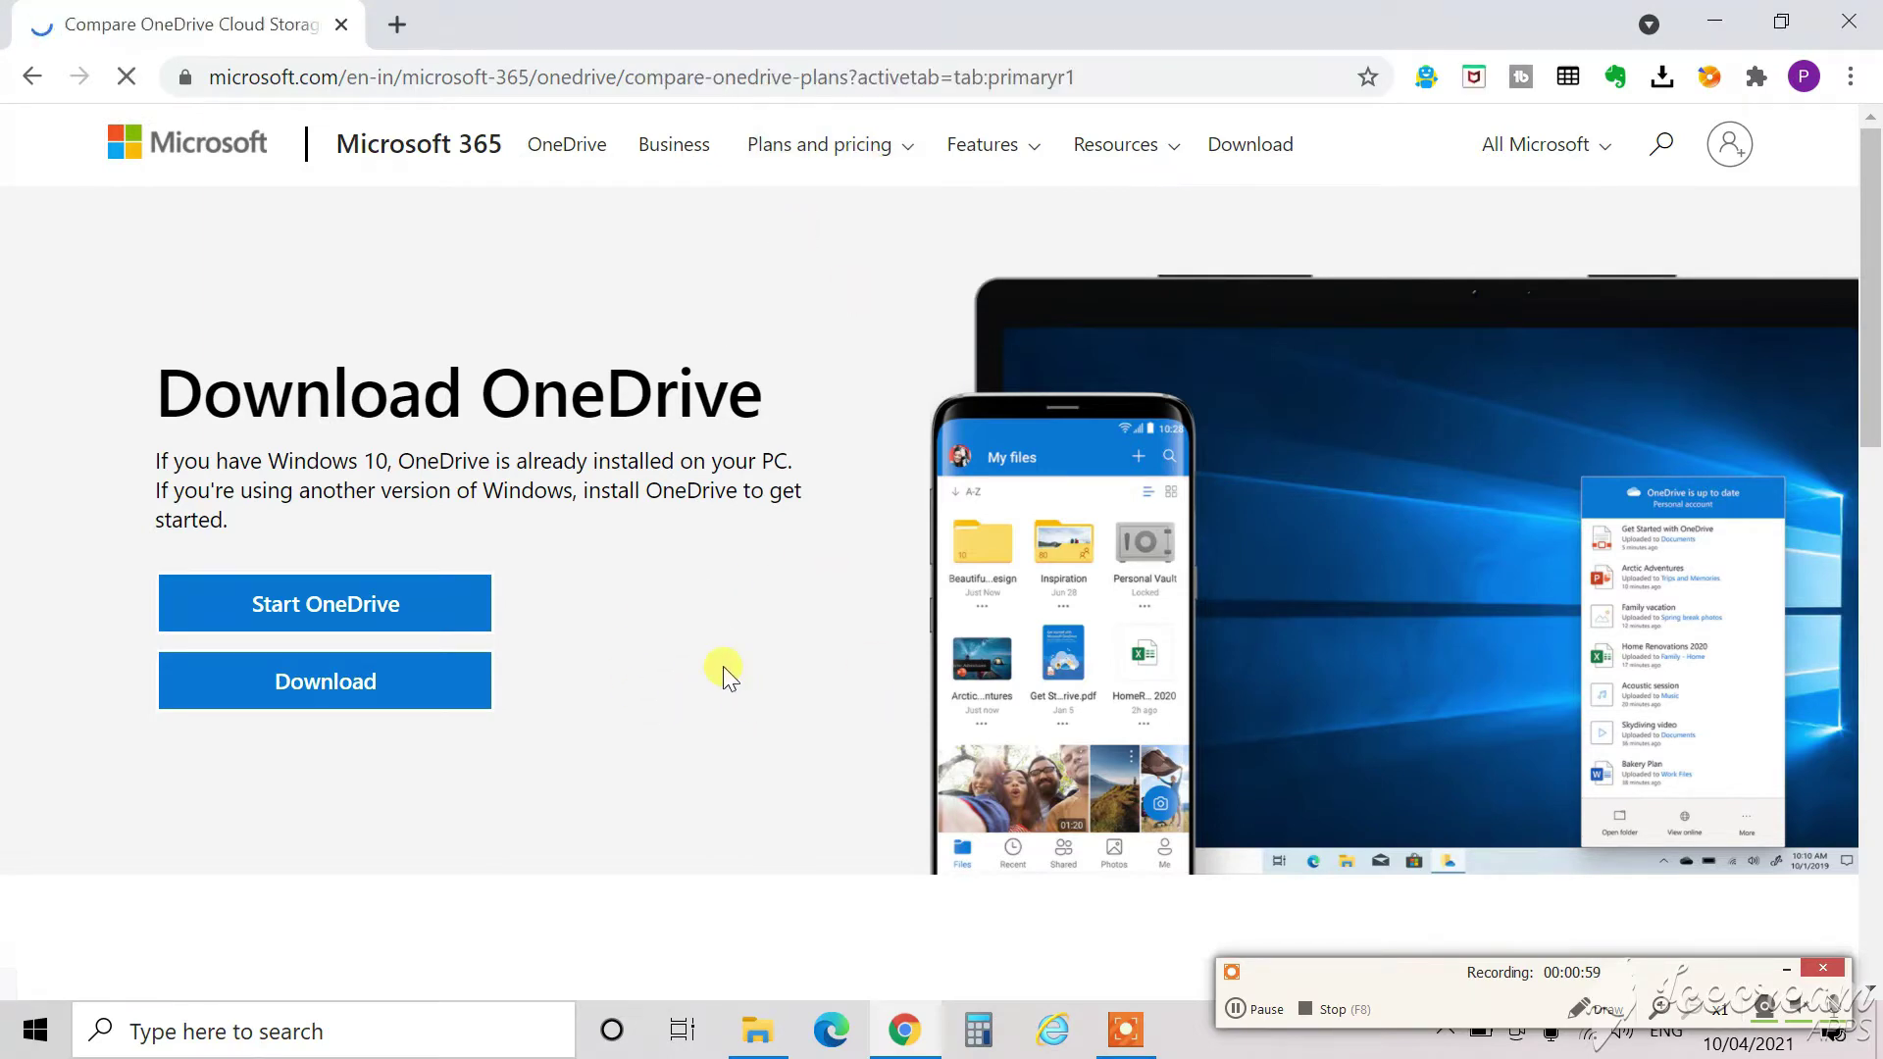
pyautogui.scroll(-3, 1663, 878)
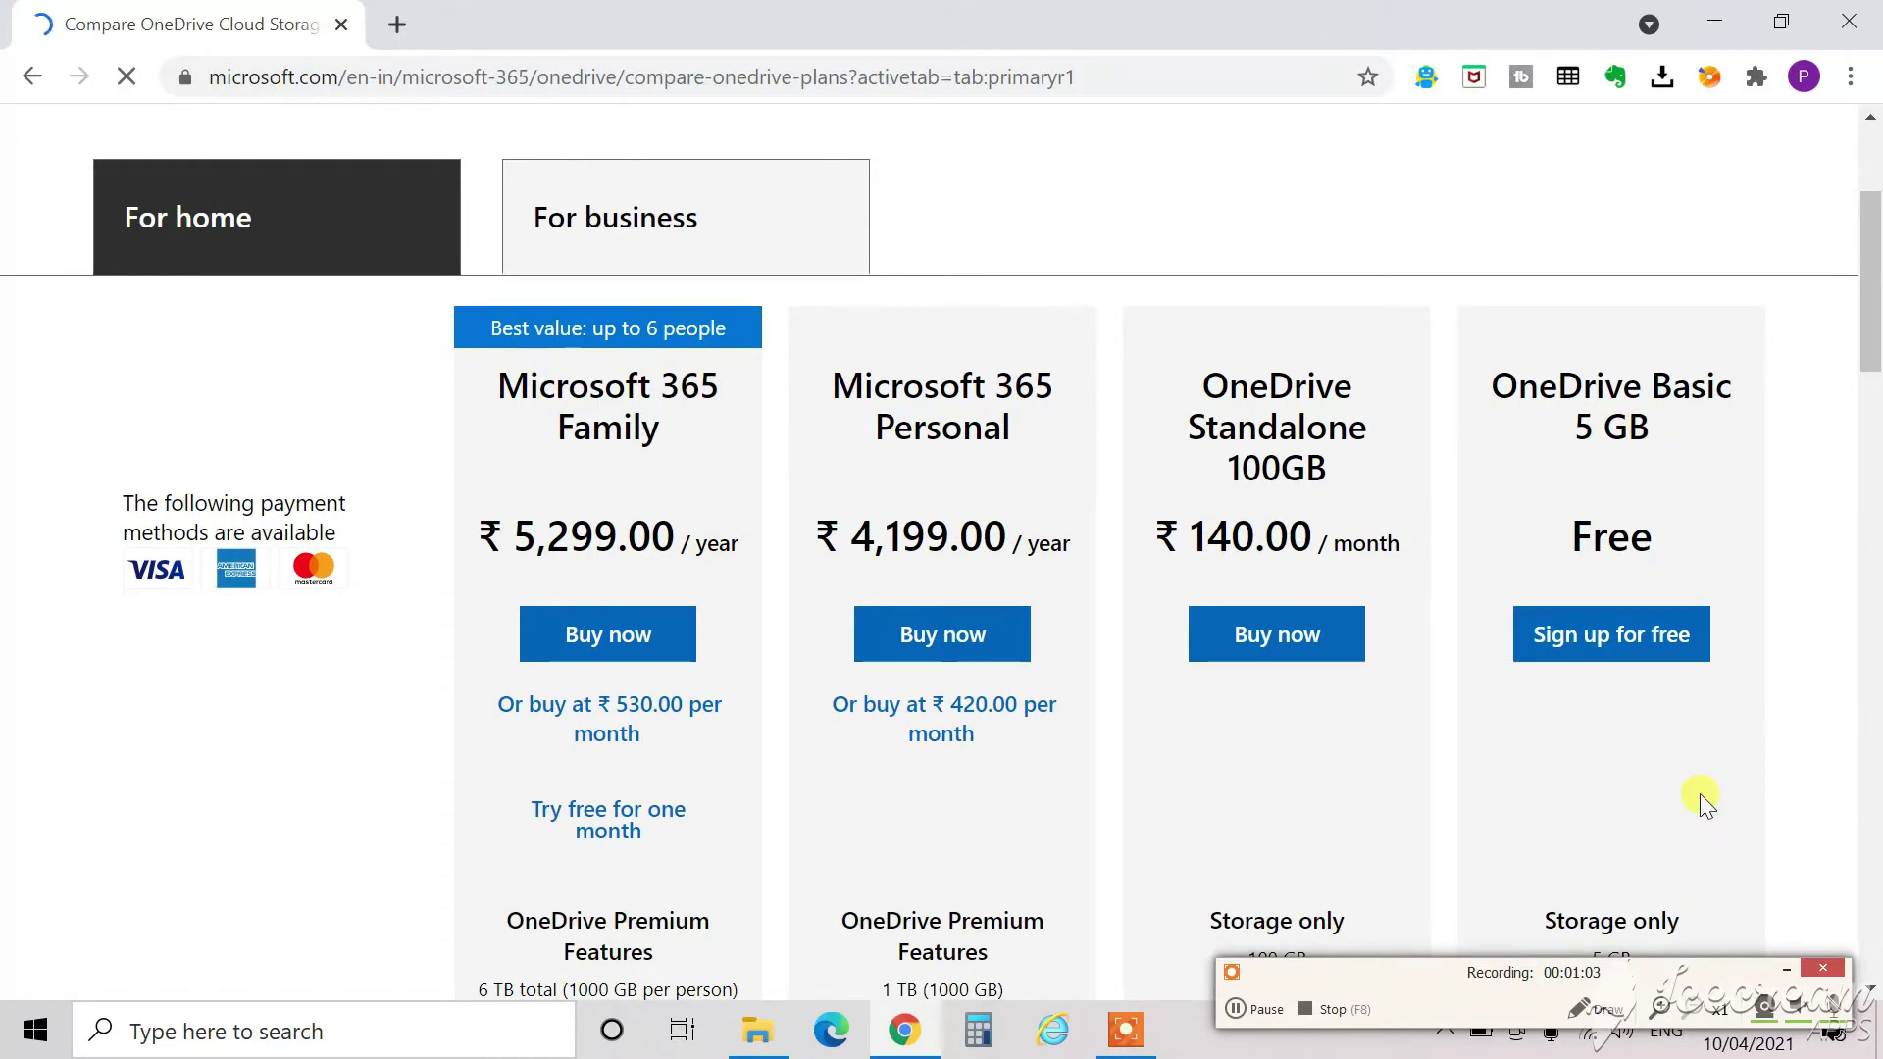
pyautogui.scroll(-1, 1698, 792)
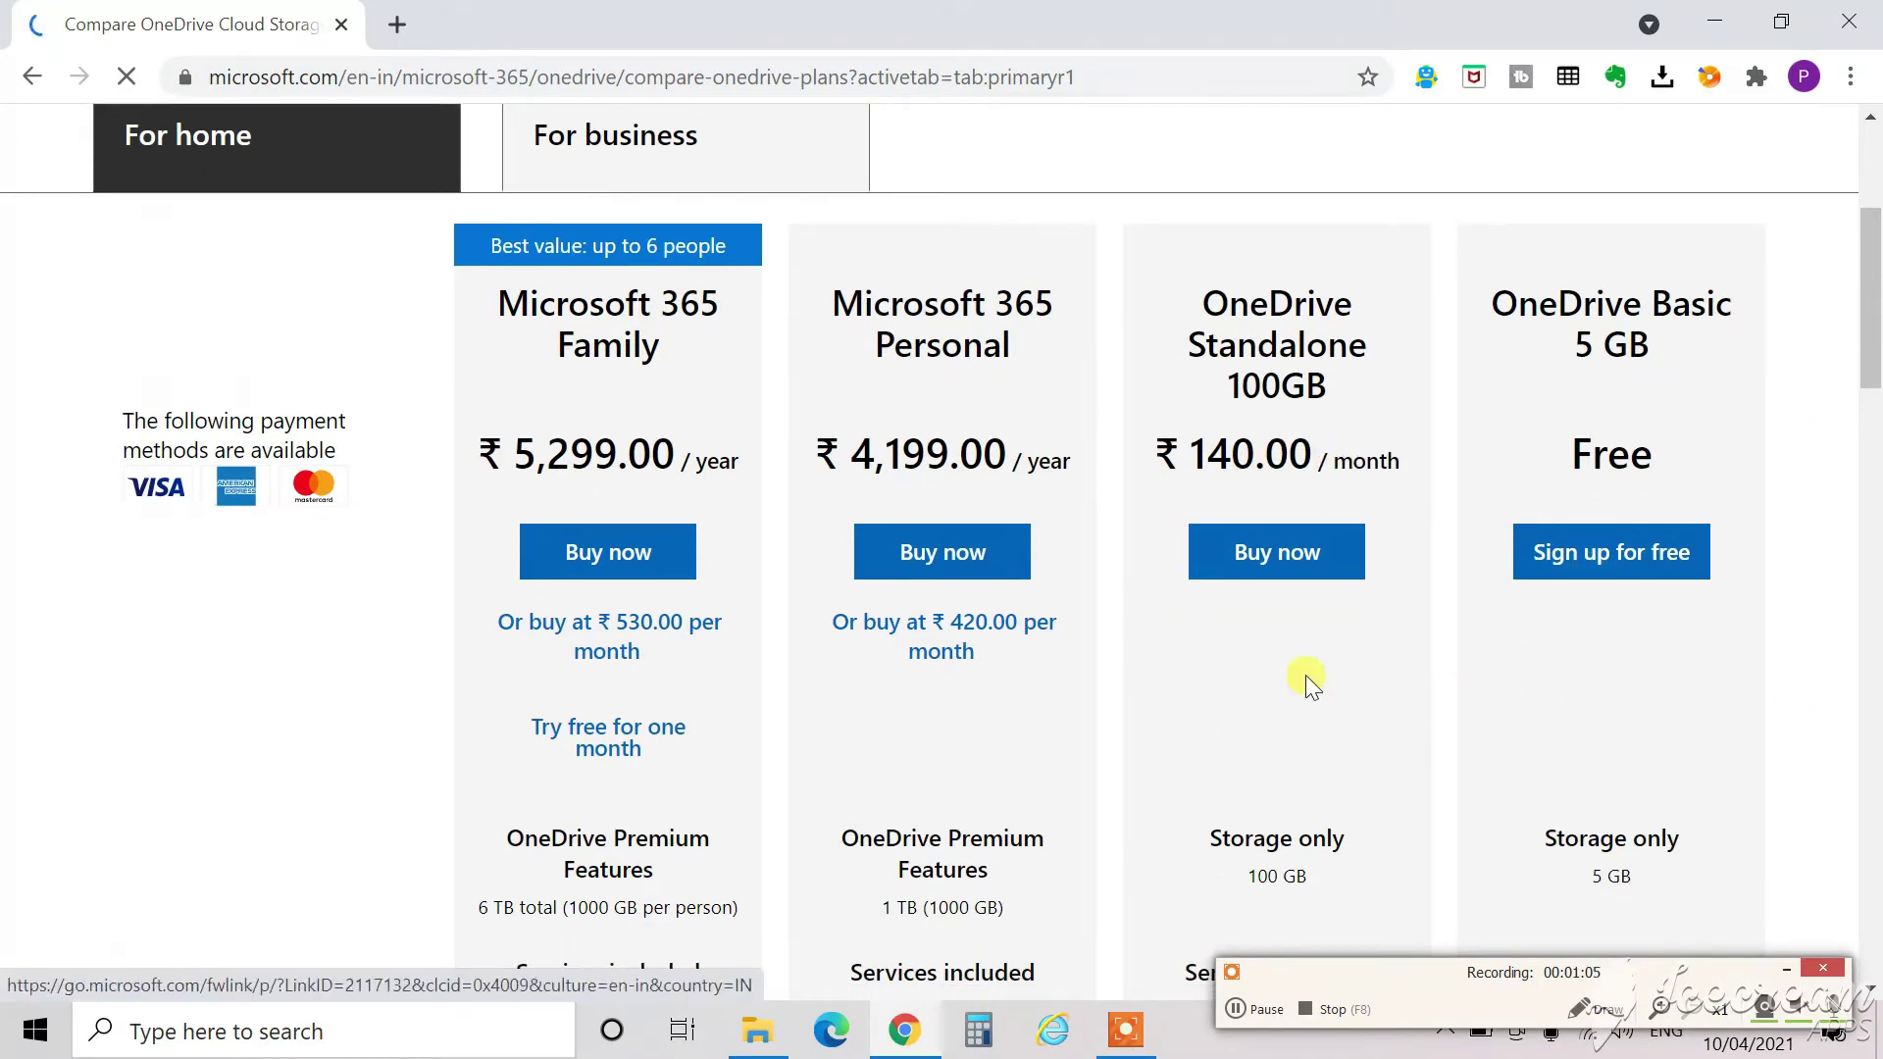
pyautogui.scroll(-3, 1304, 675)
pyautogui.scroll(-2, 1305, 676)
pyautogui.scroll(1, 1305, 675)
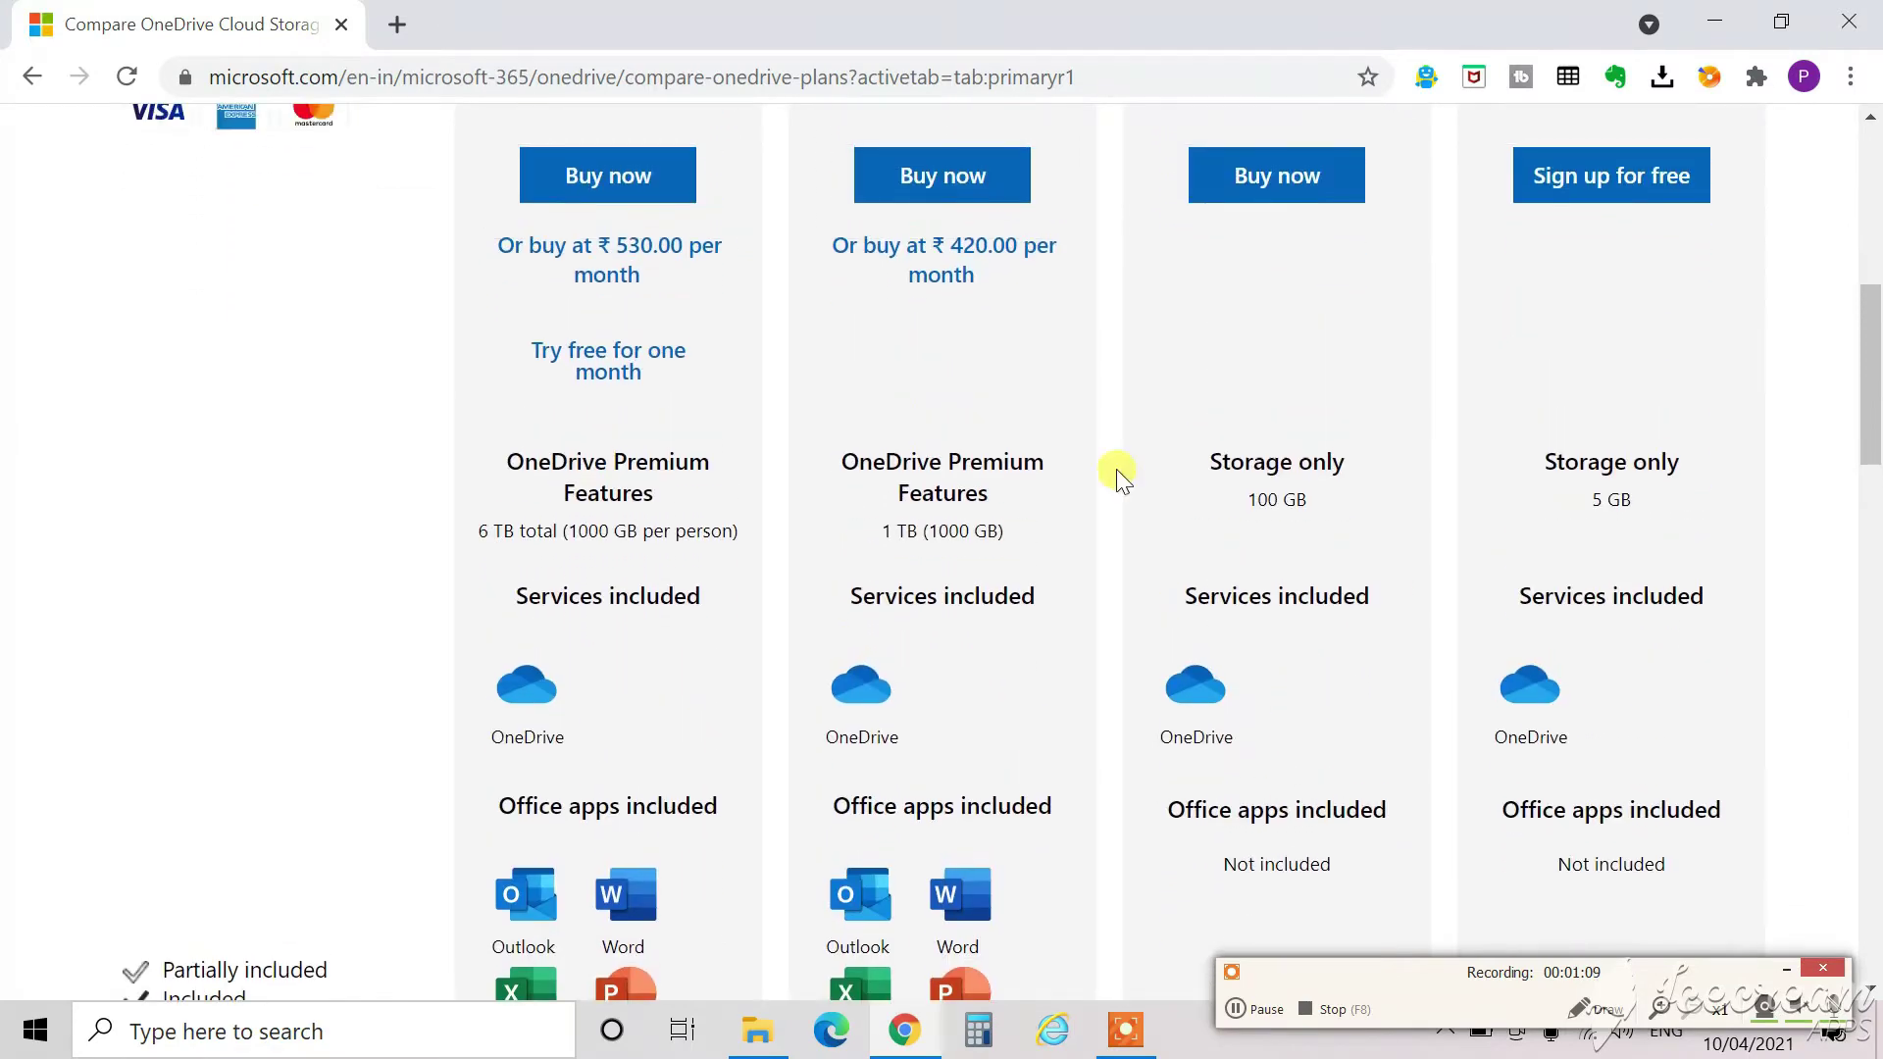
pyautogui.scroll(-1, 1337, 589)
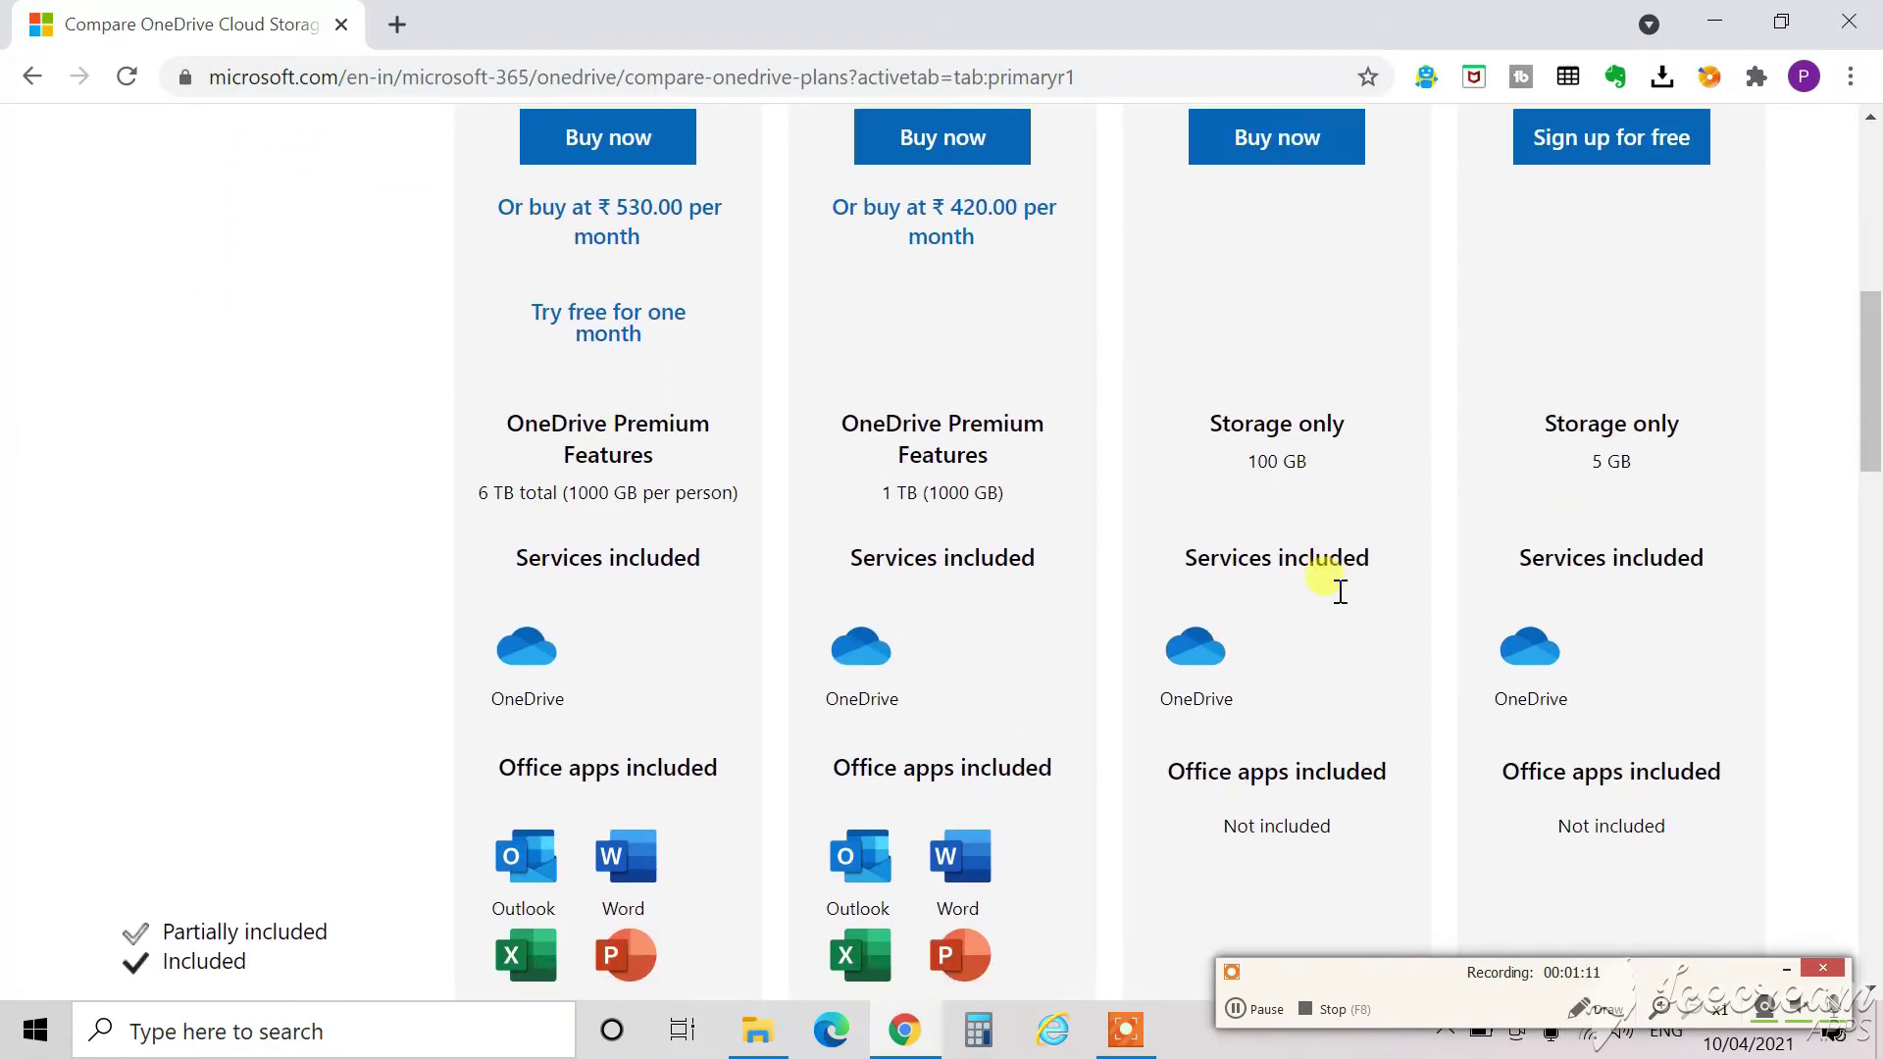
pyautogui.scroll(4, 1337, 591)
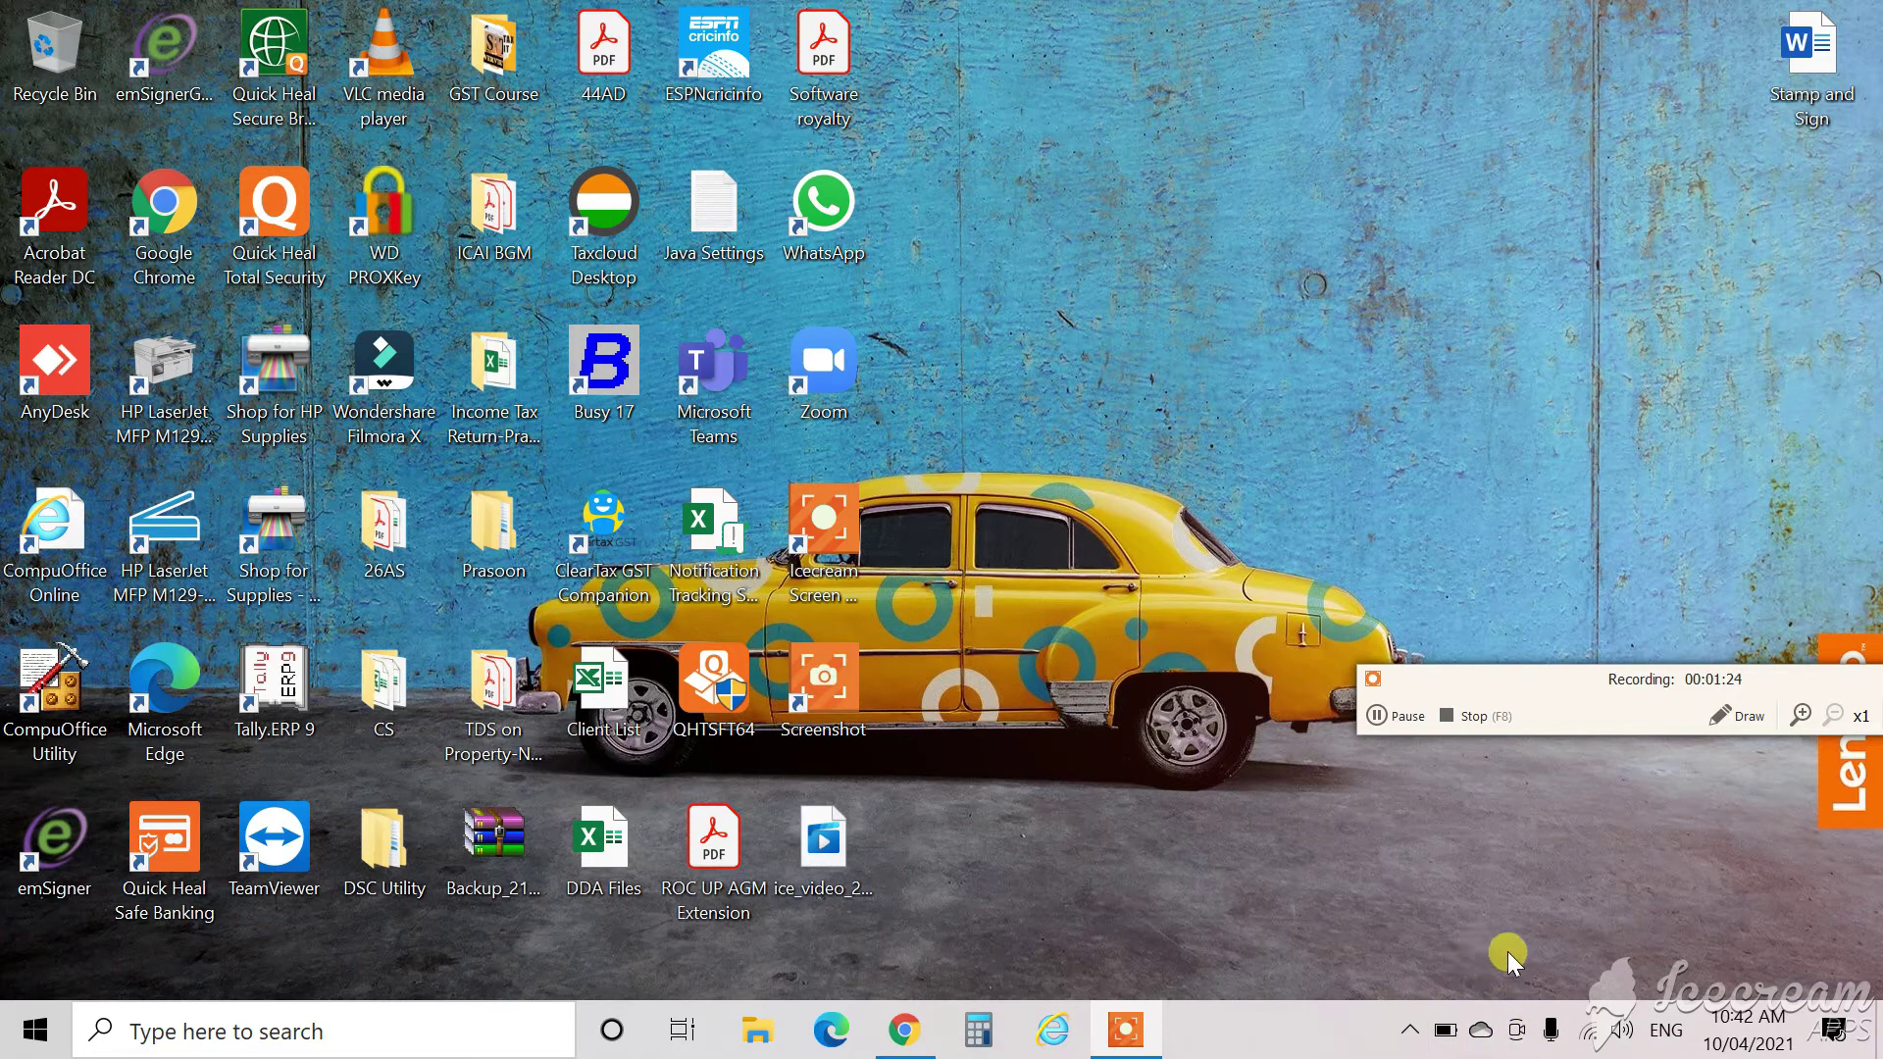
# Open the synced OneDrive folder and copy the desktop PDFs 44AD, ROC UP AGM Extension and Software royalty into its Desktop folder.
pyautogui.click(1480, 1030)
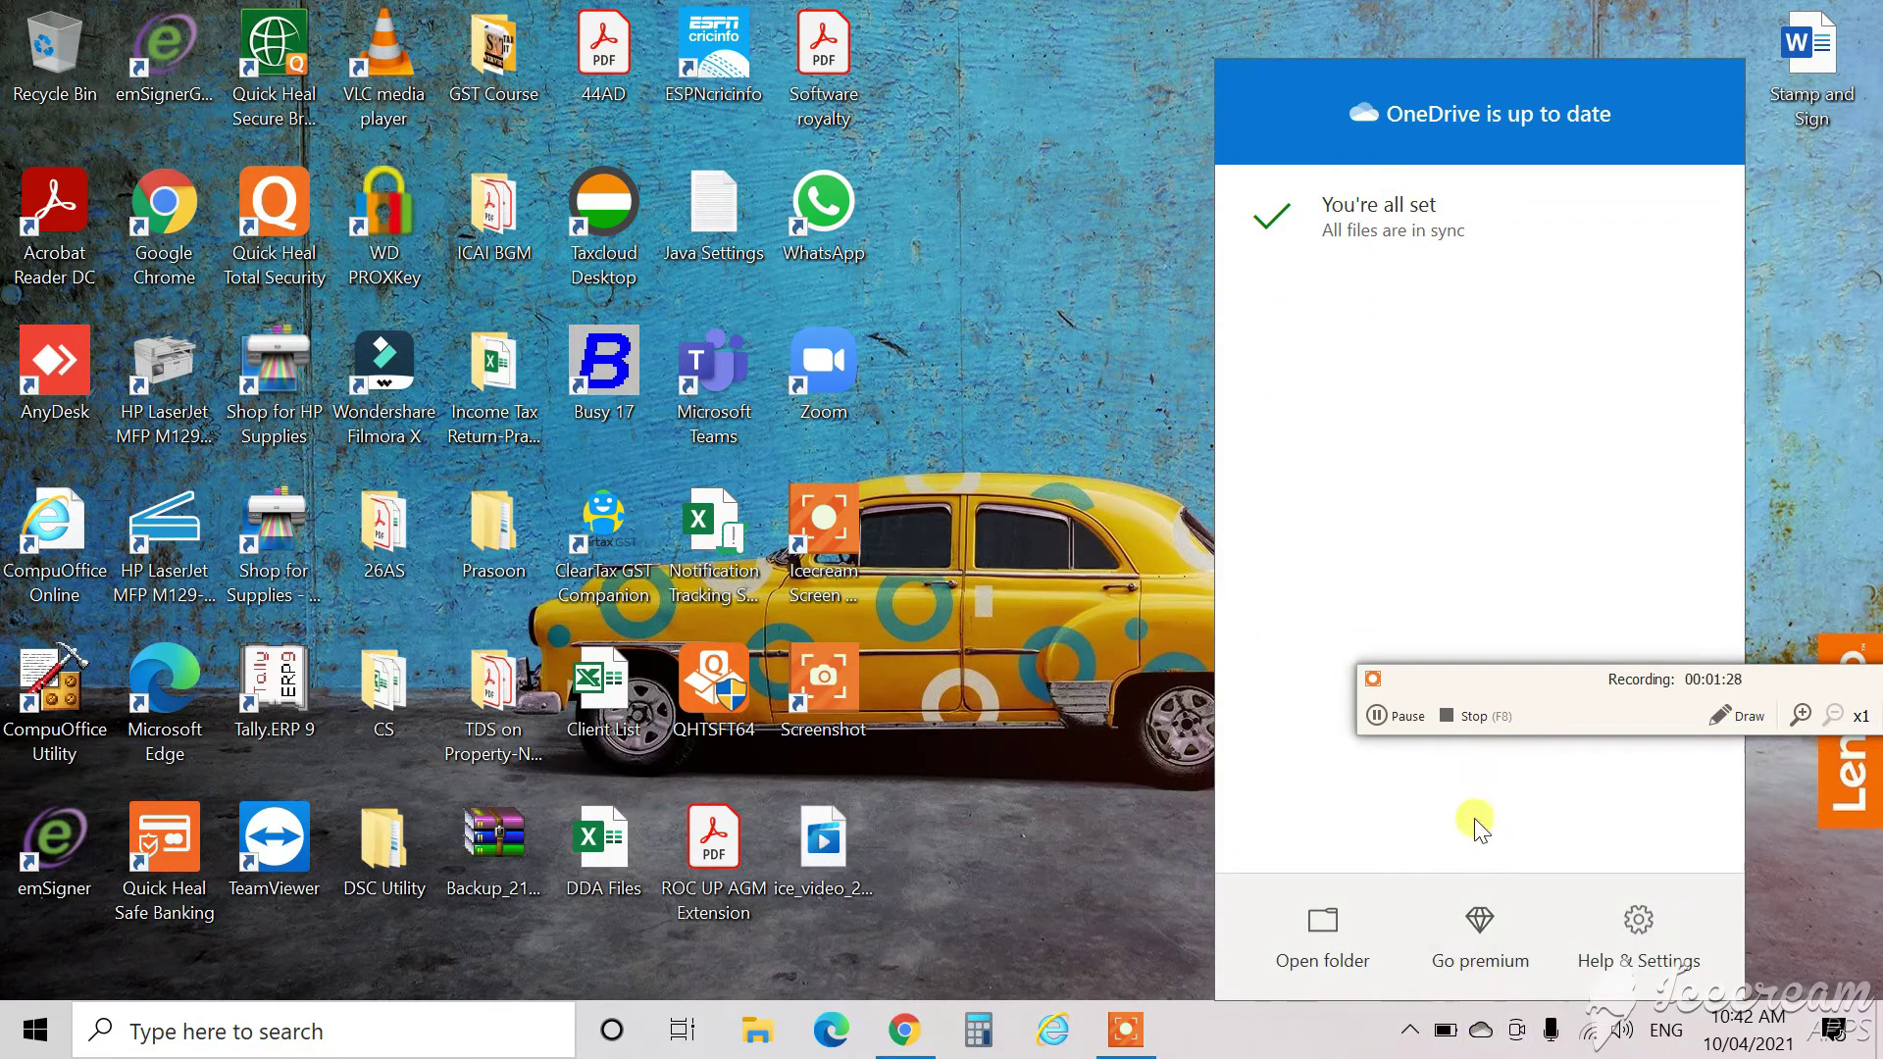
pyautogui.click(1327, 934)
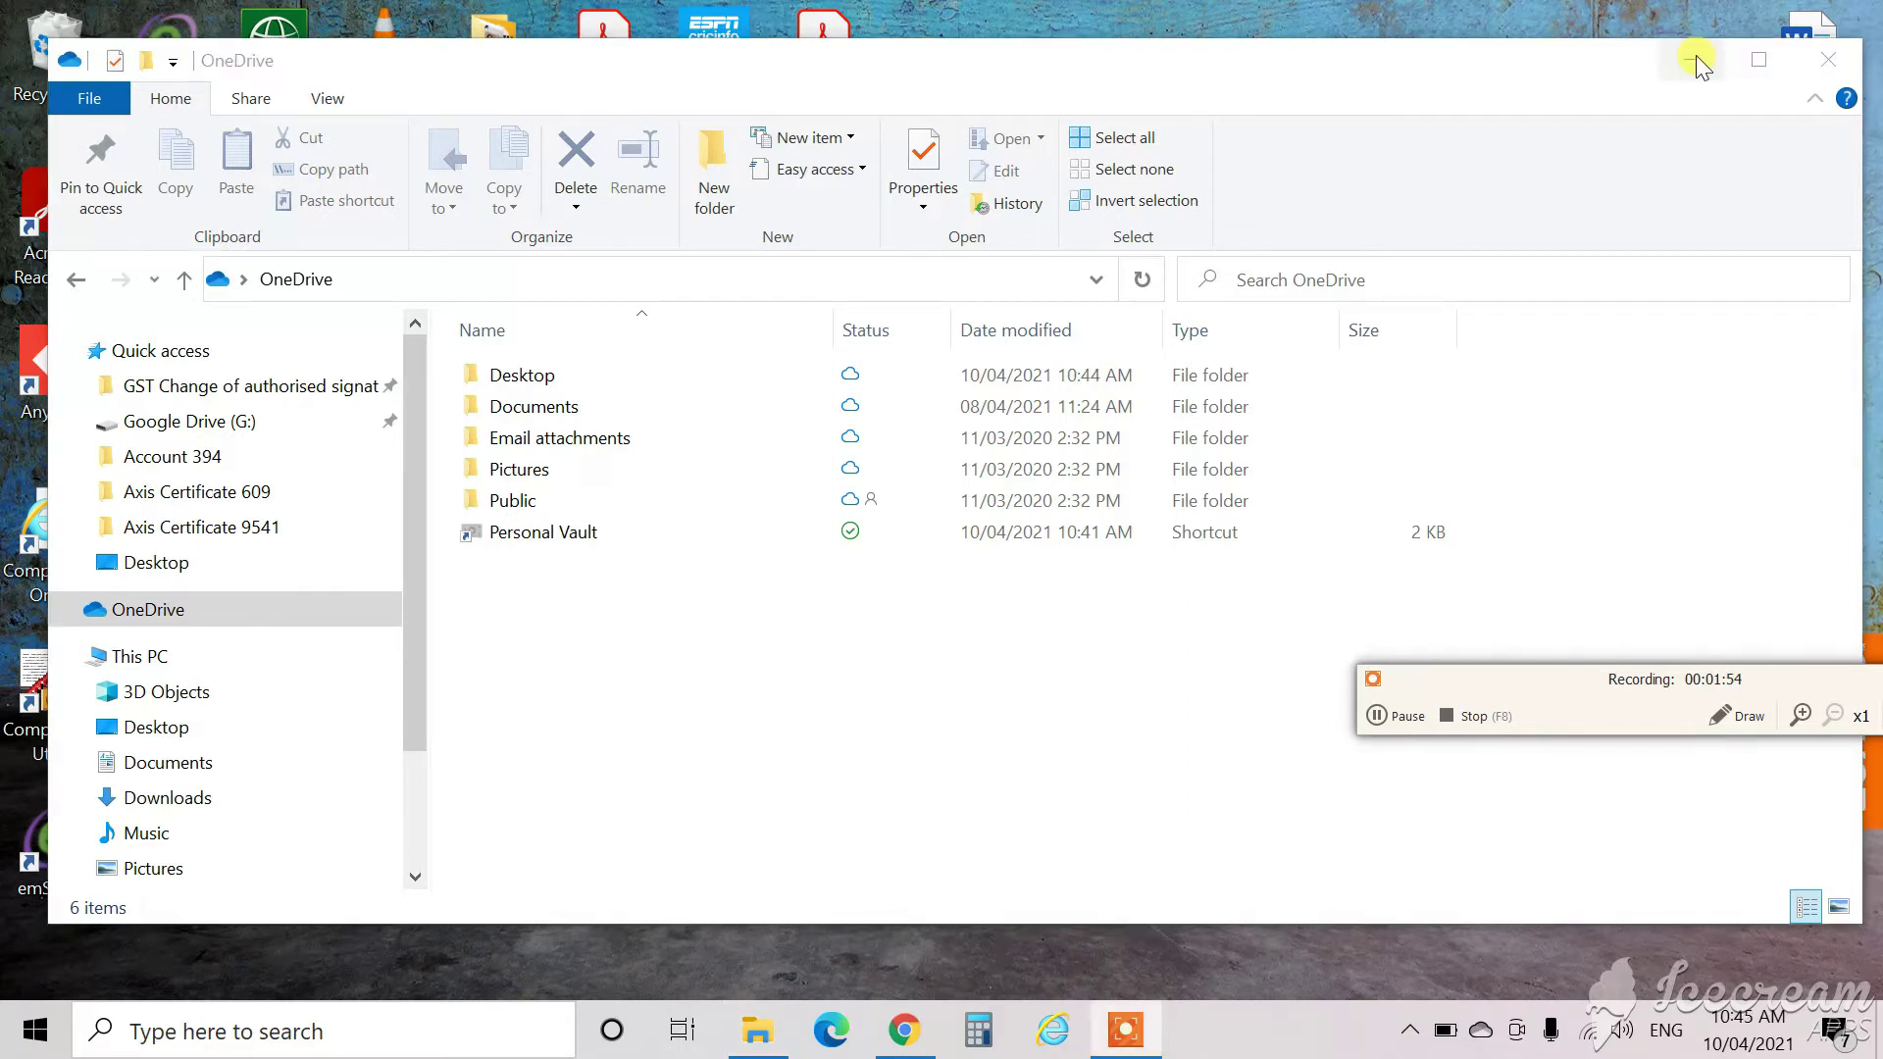
pyautogui.click(1689, 57)
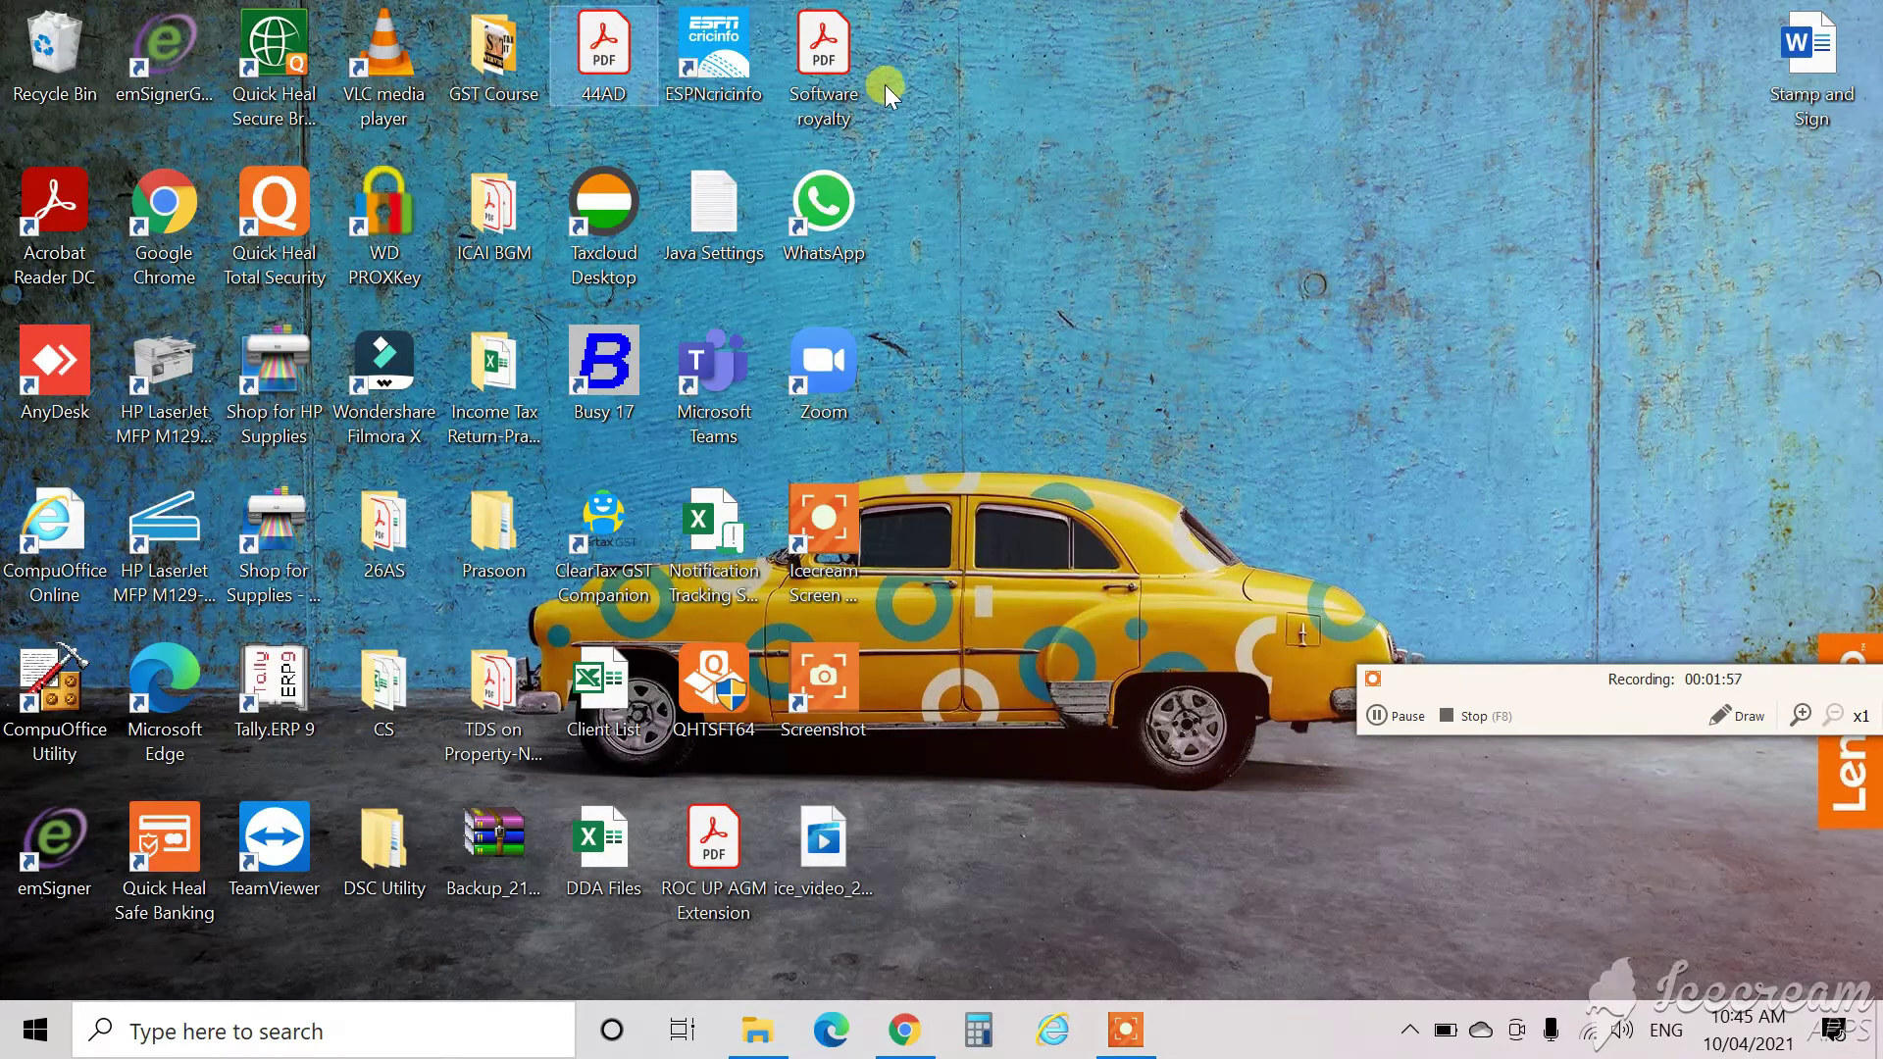
pyautogui.click(704, 849)
pyautogui.click(756, 958)
pyautogui.click(755, 1000)
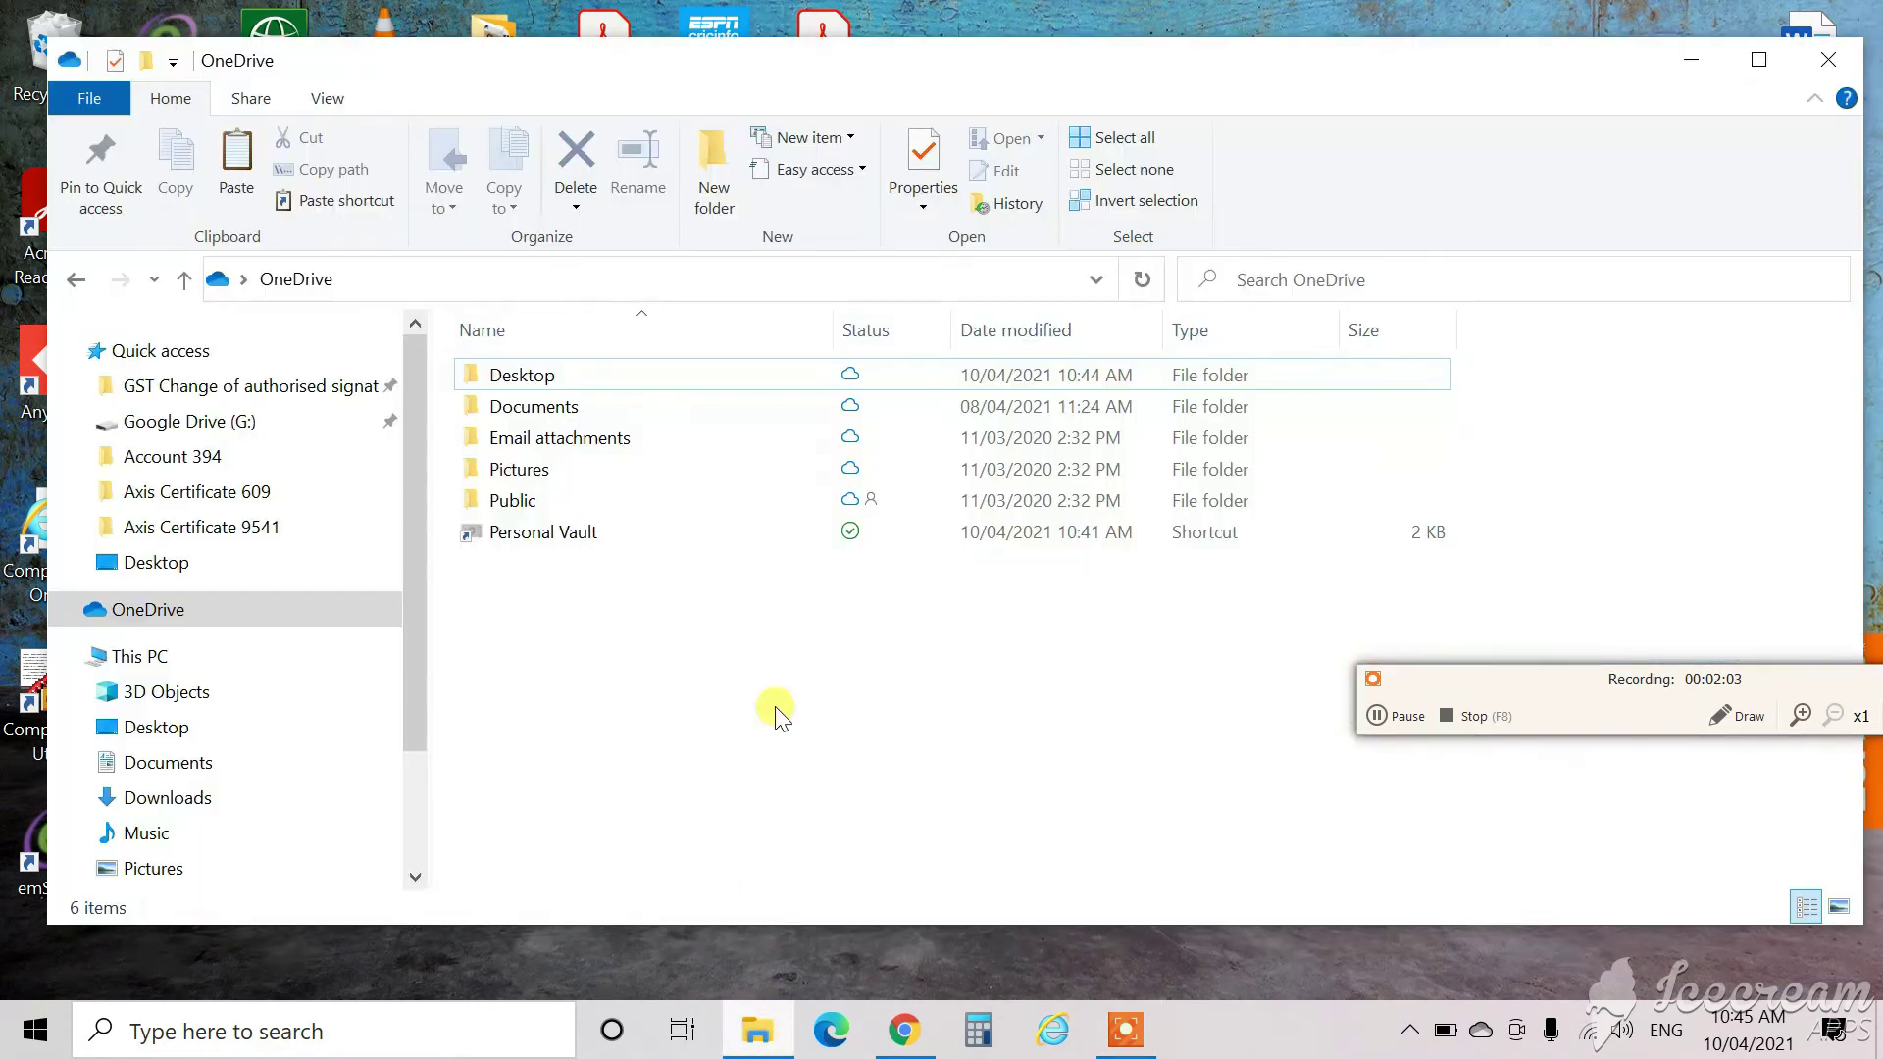
pyautogui.doubleClick(587, 368)
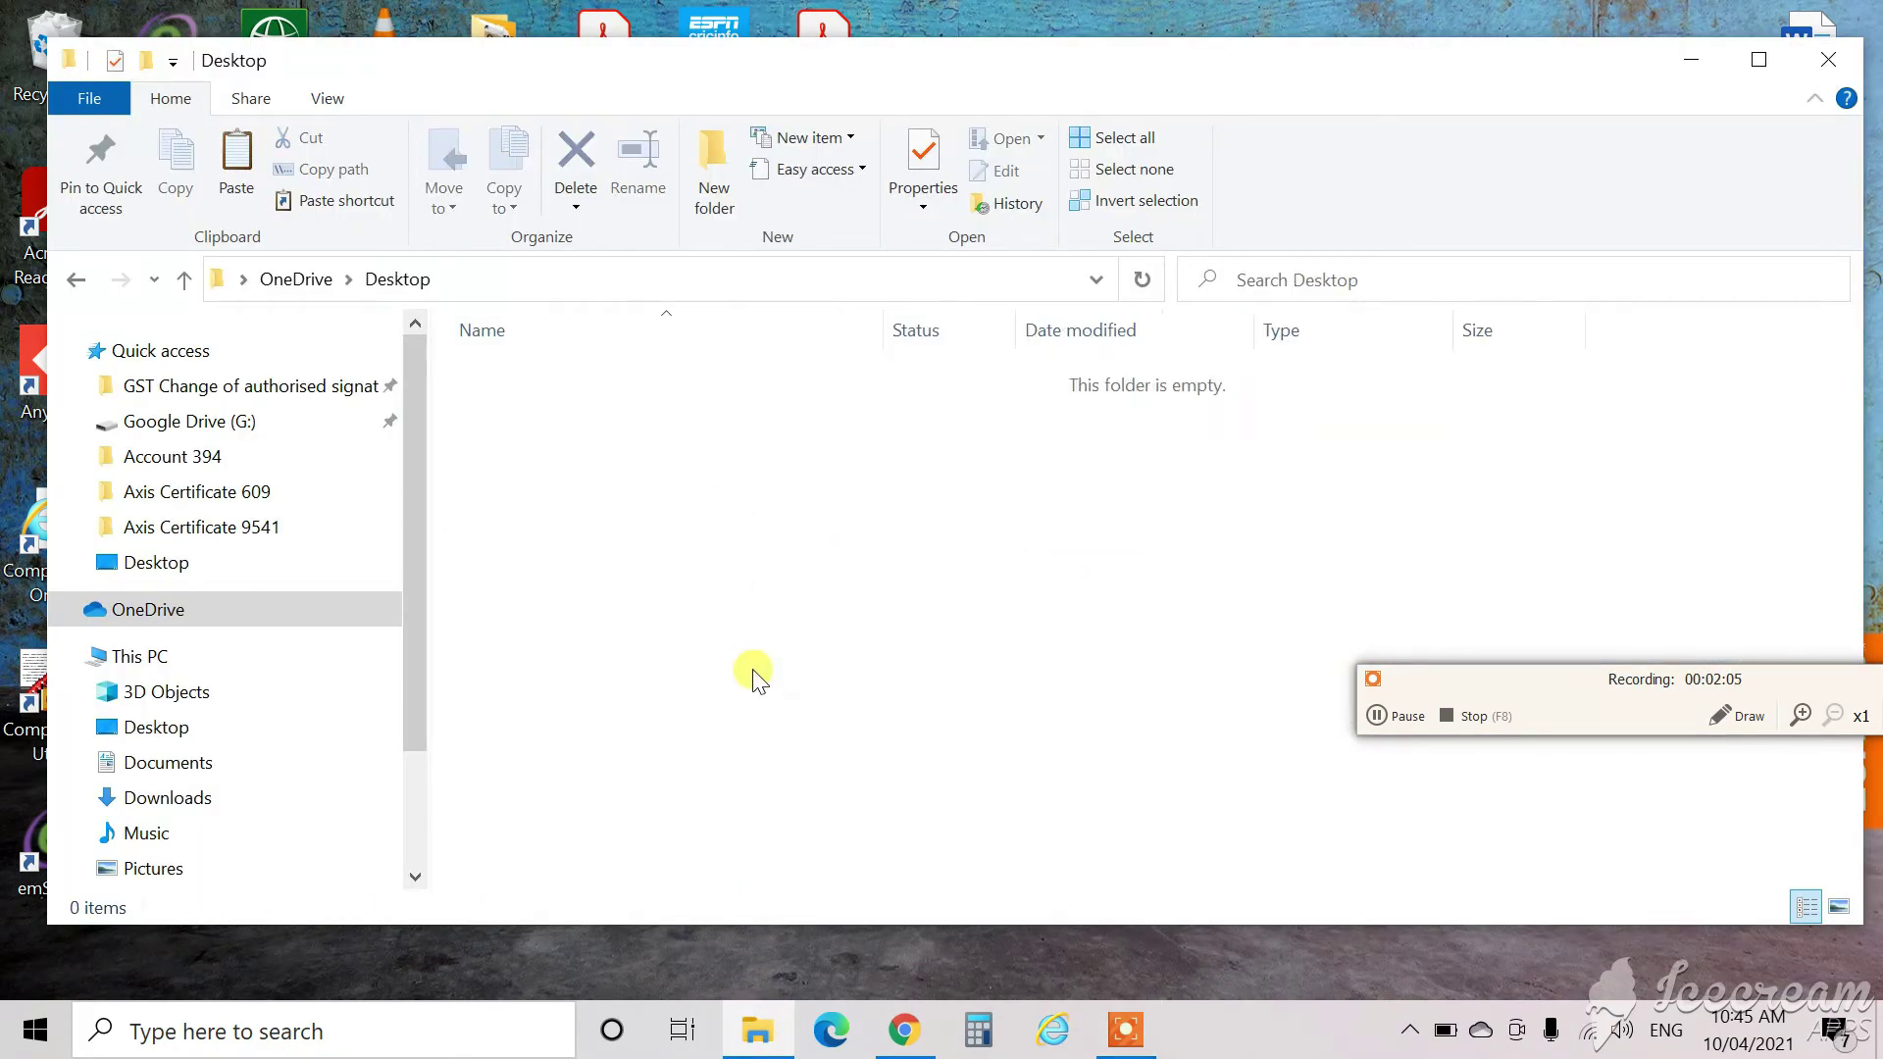
pyautogui.hotkey('ctrl', 'v')
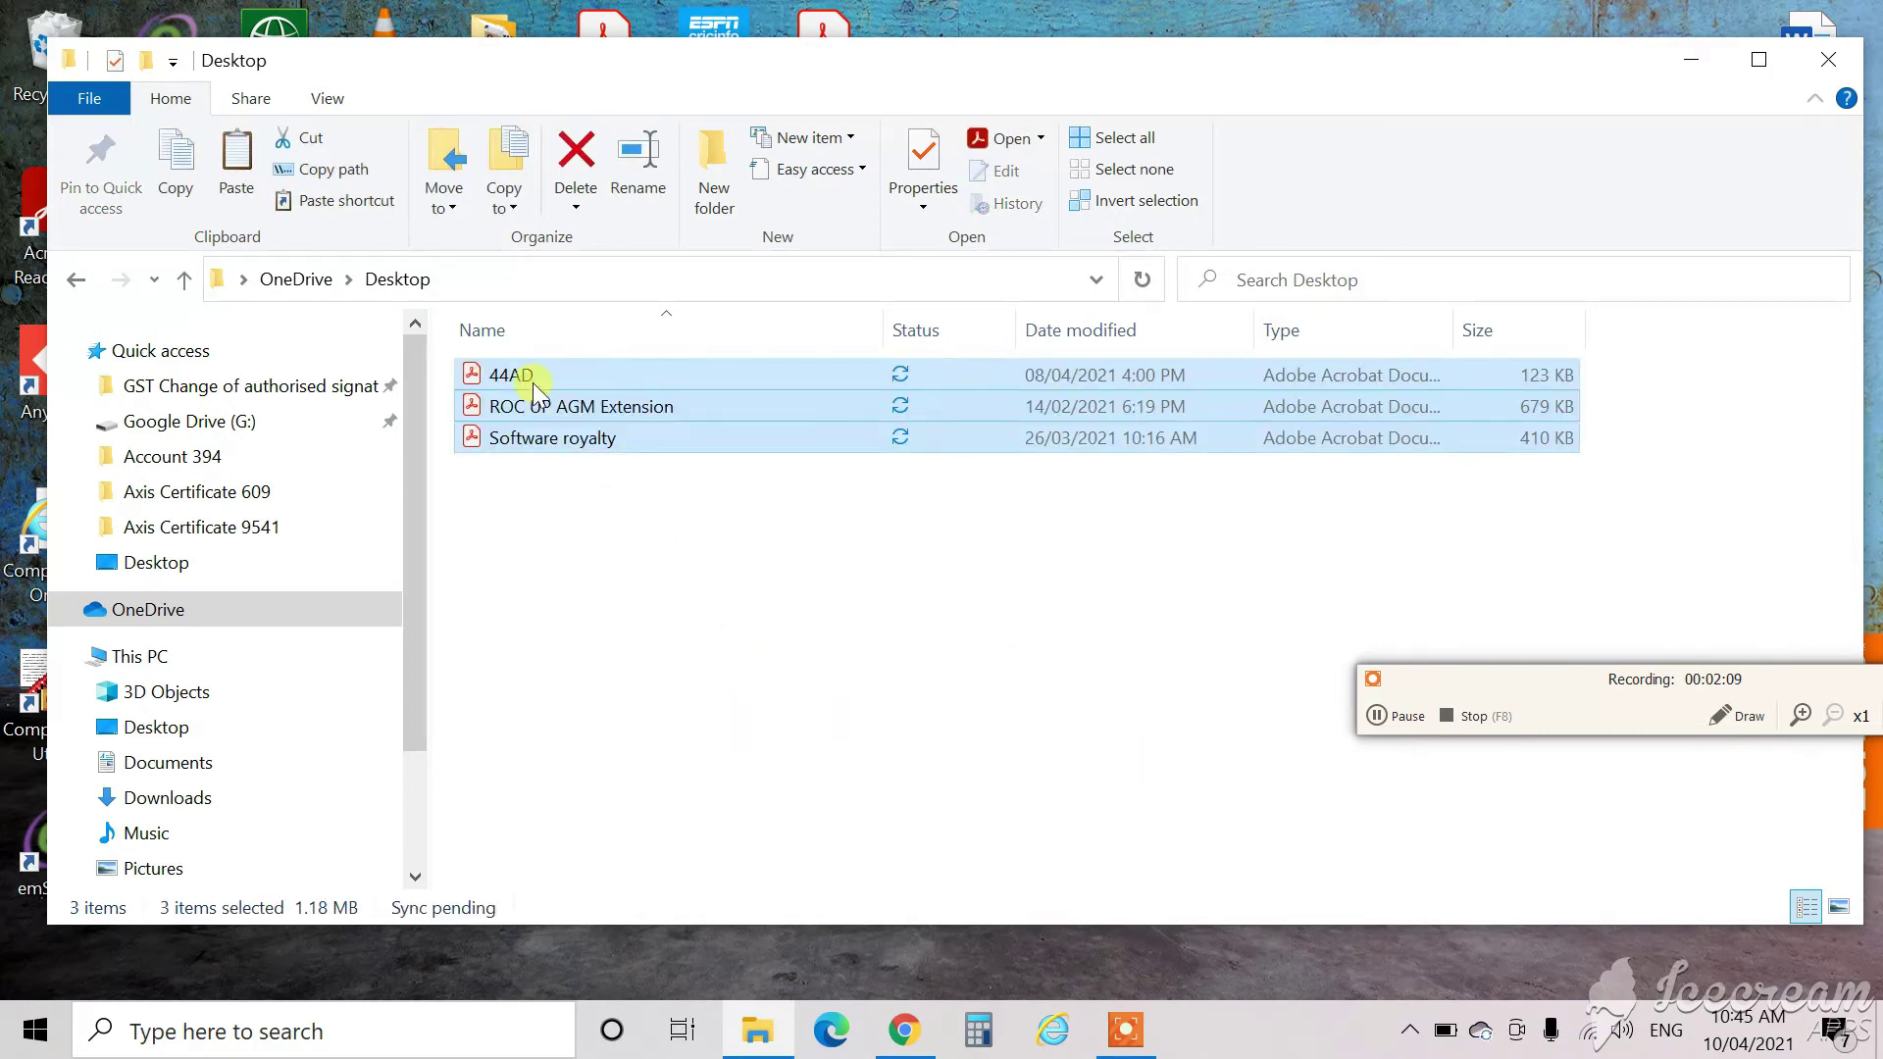
# Return to the main OneDrive folder and refresh it to check the sync status.
pyautogui.click(299, 282)
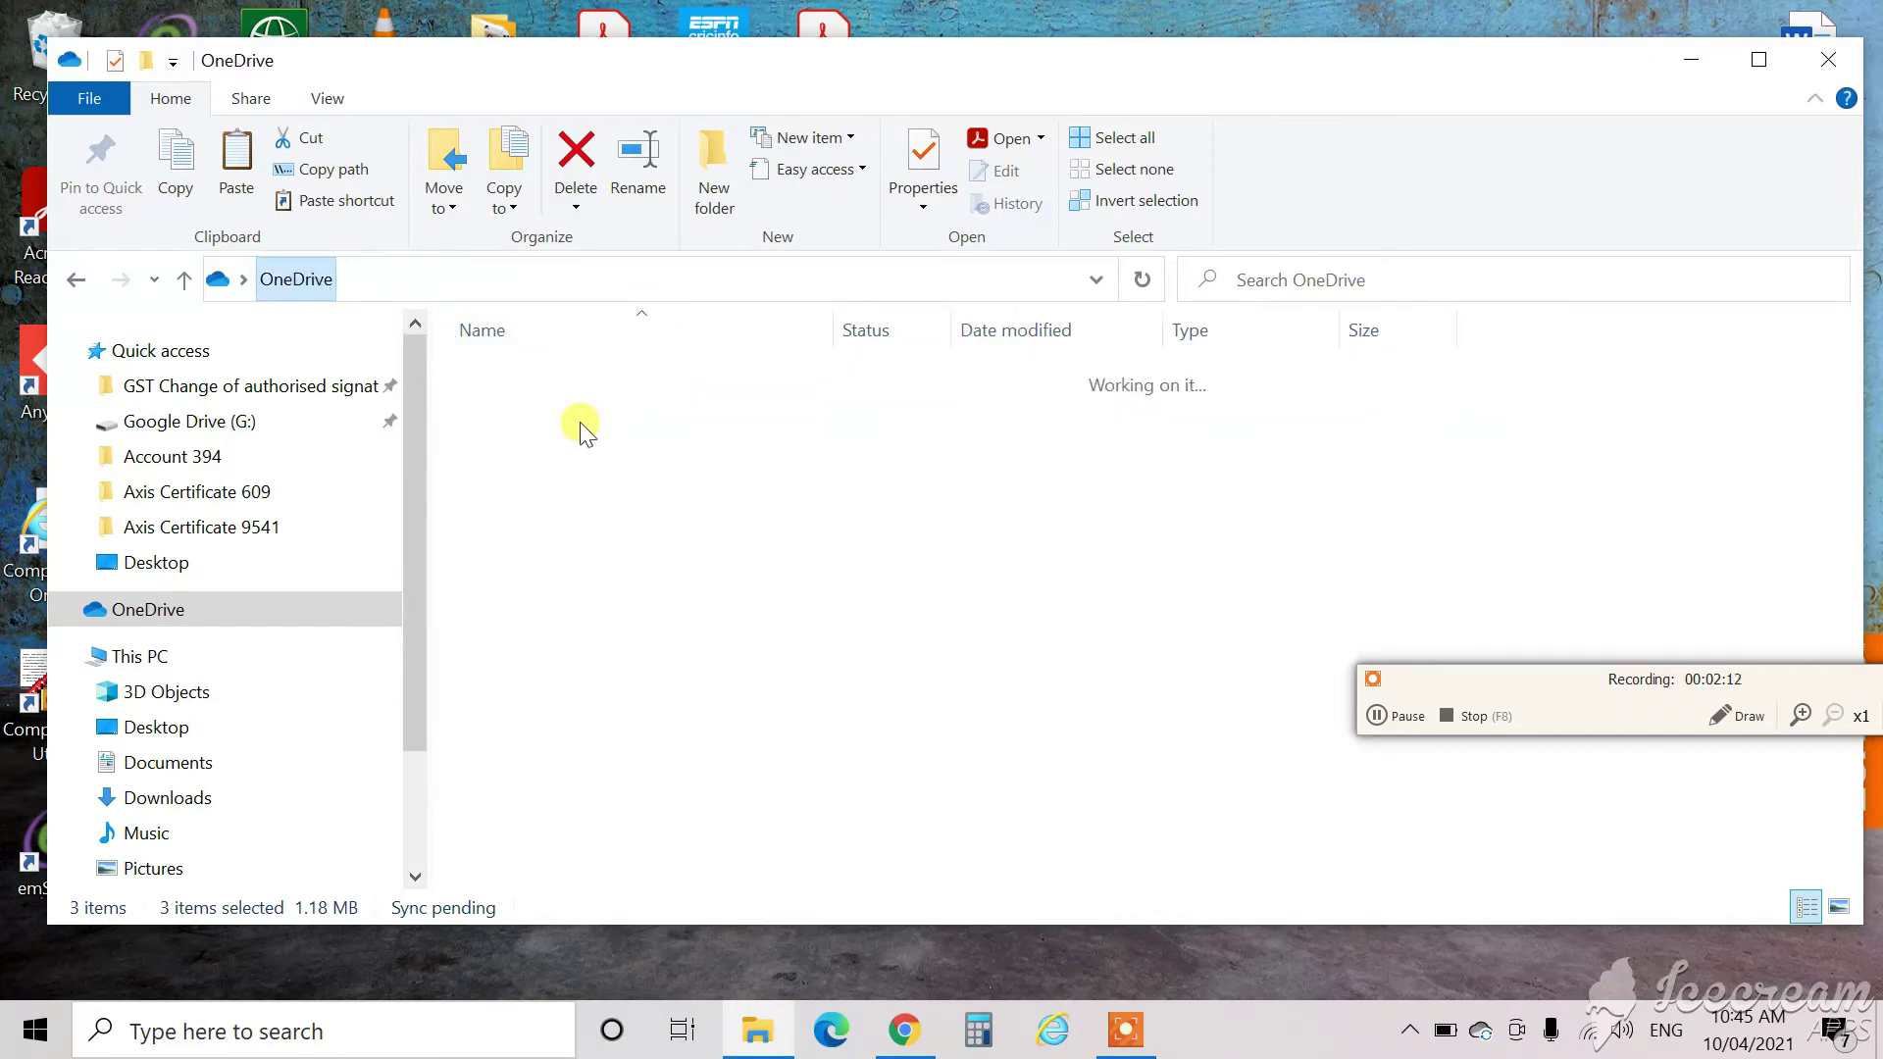
pyautogui.rightClick(962, 756)
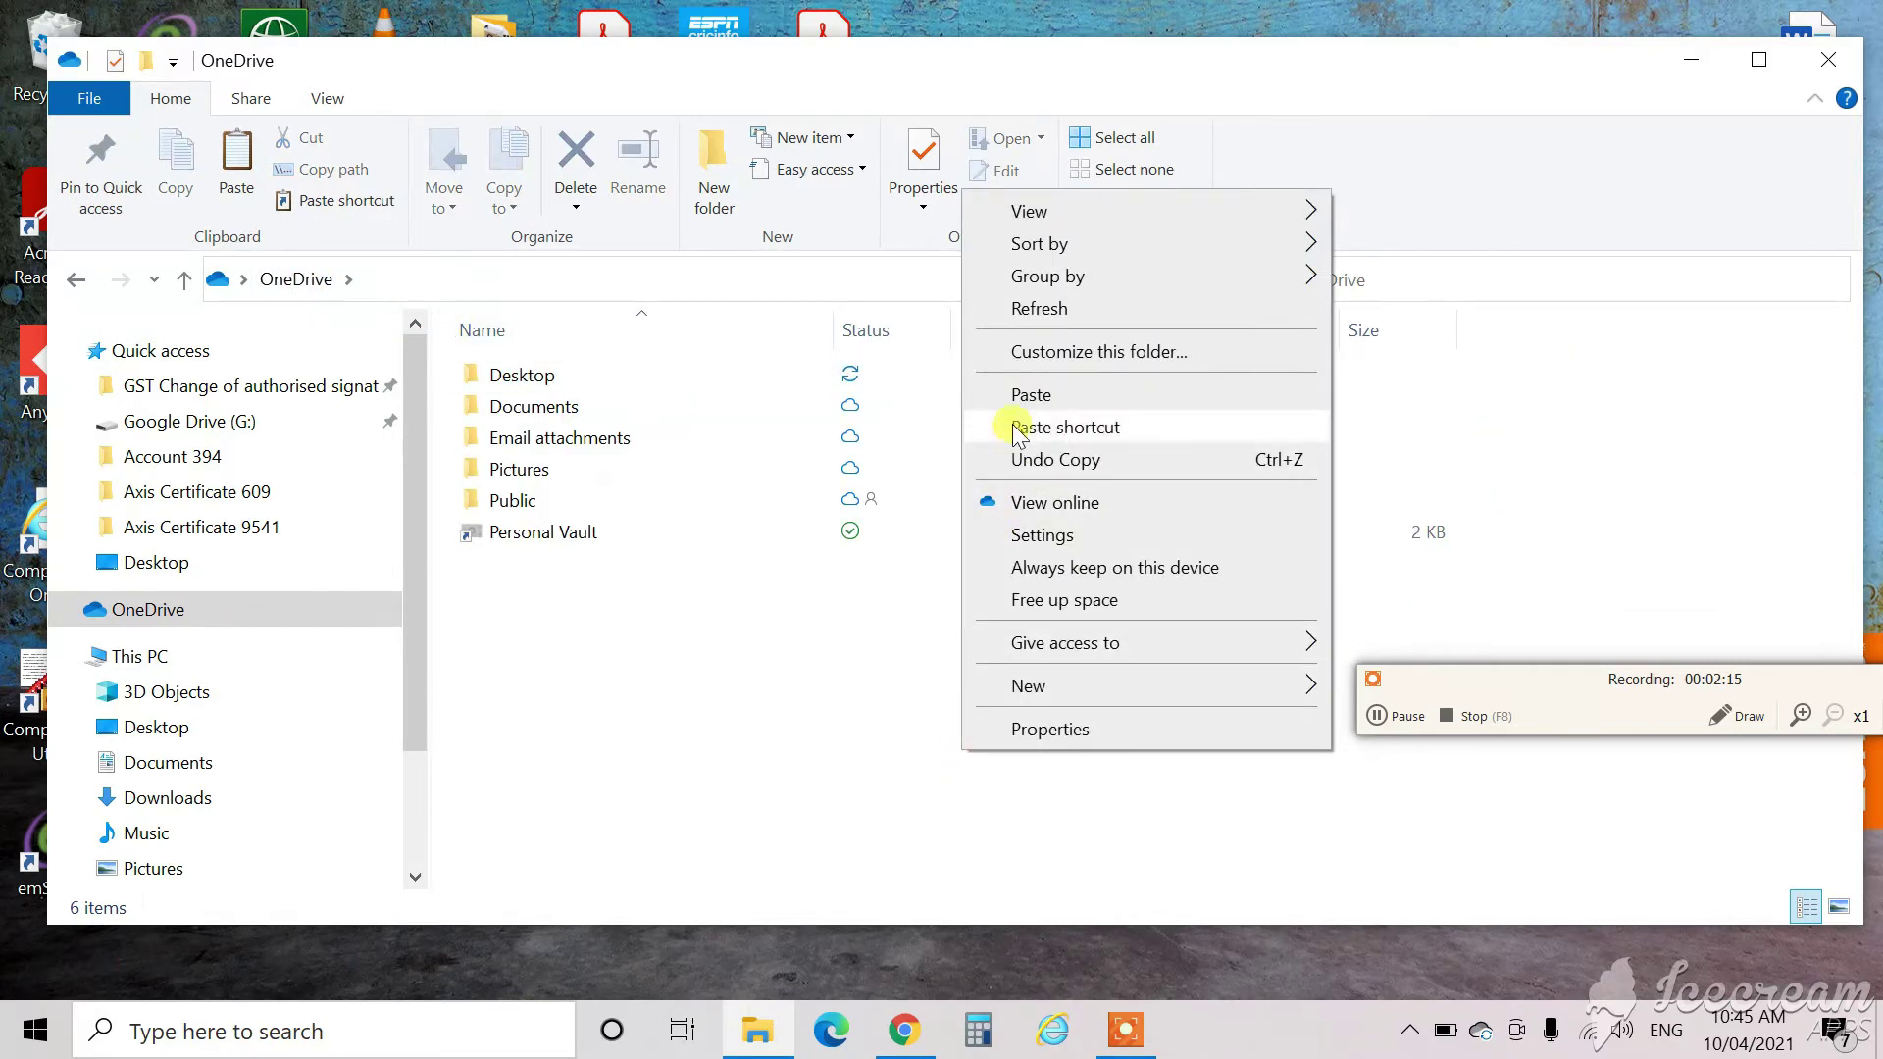
pyautogui.click(1037, 311)
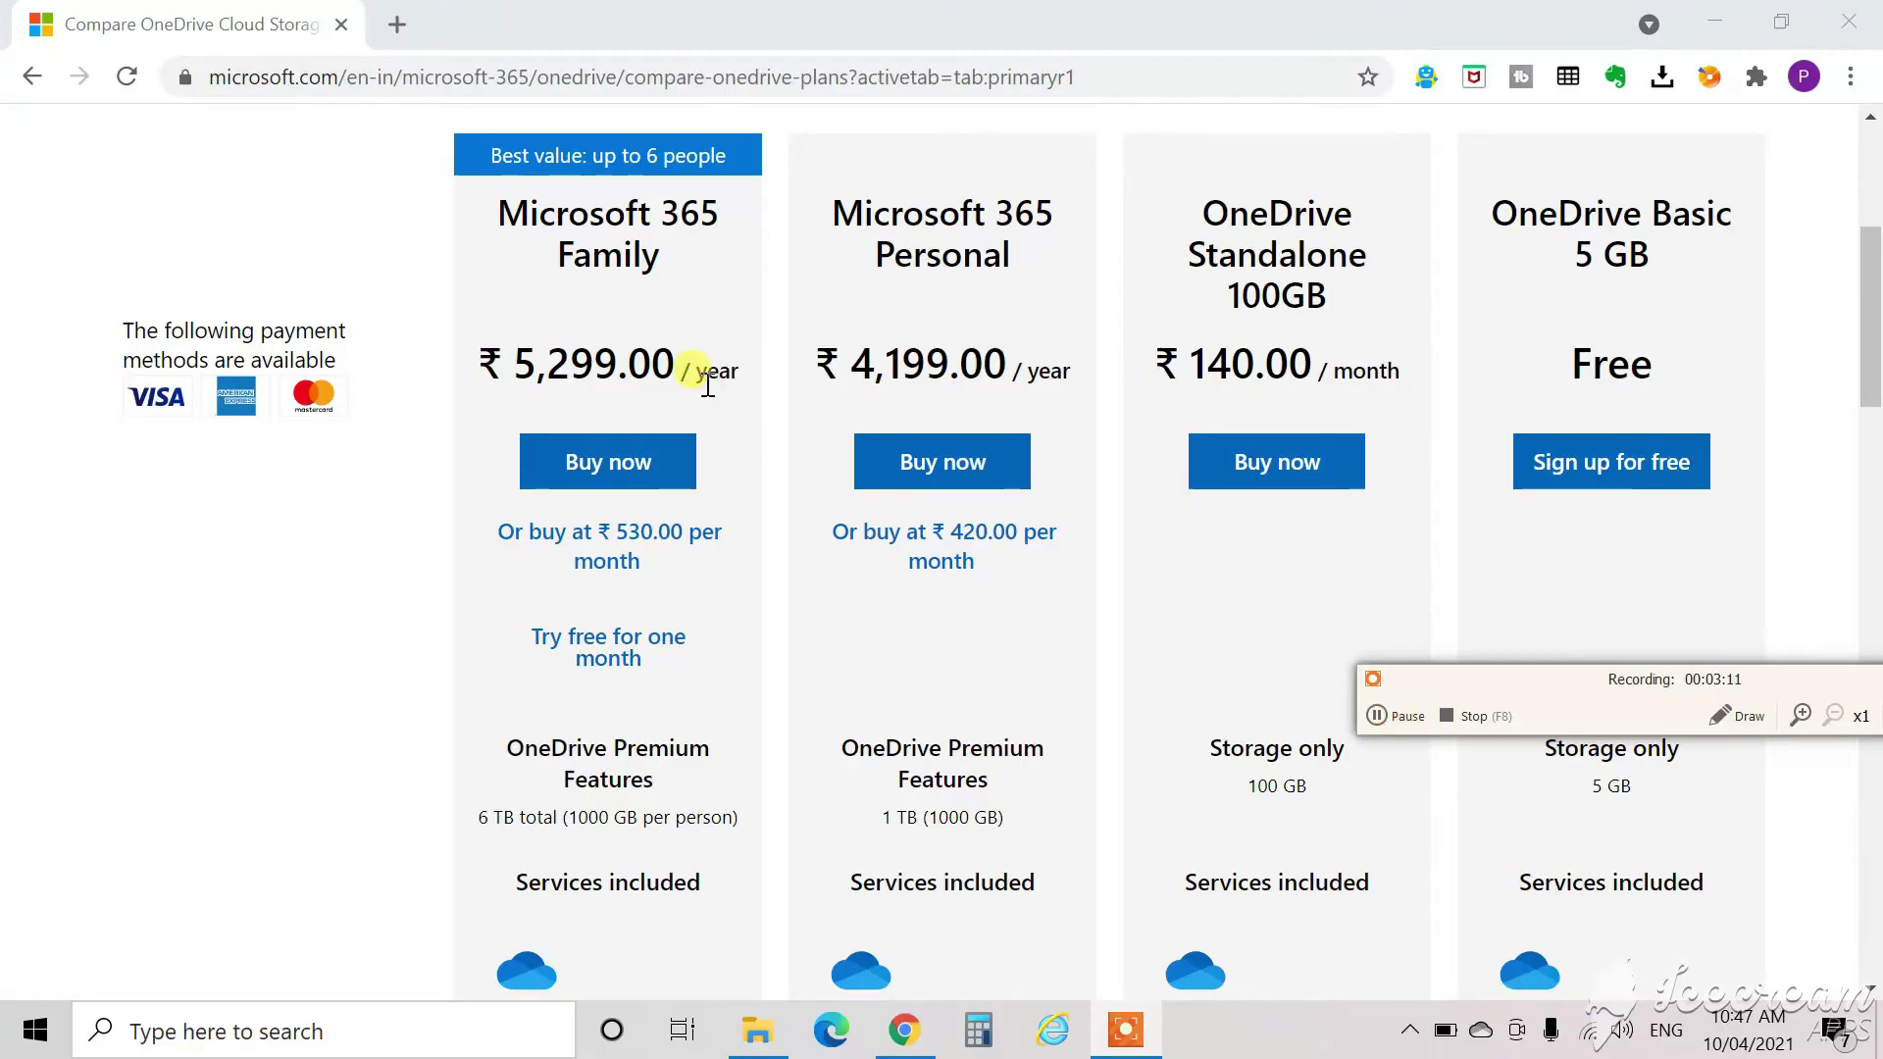
# In Chrome, sign in to OneDrive from Microsoft's OneDrive page and open the online Desktop folder.
pyautogui.scroll(5, 694, 370)
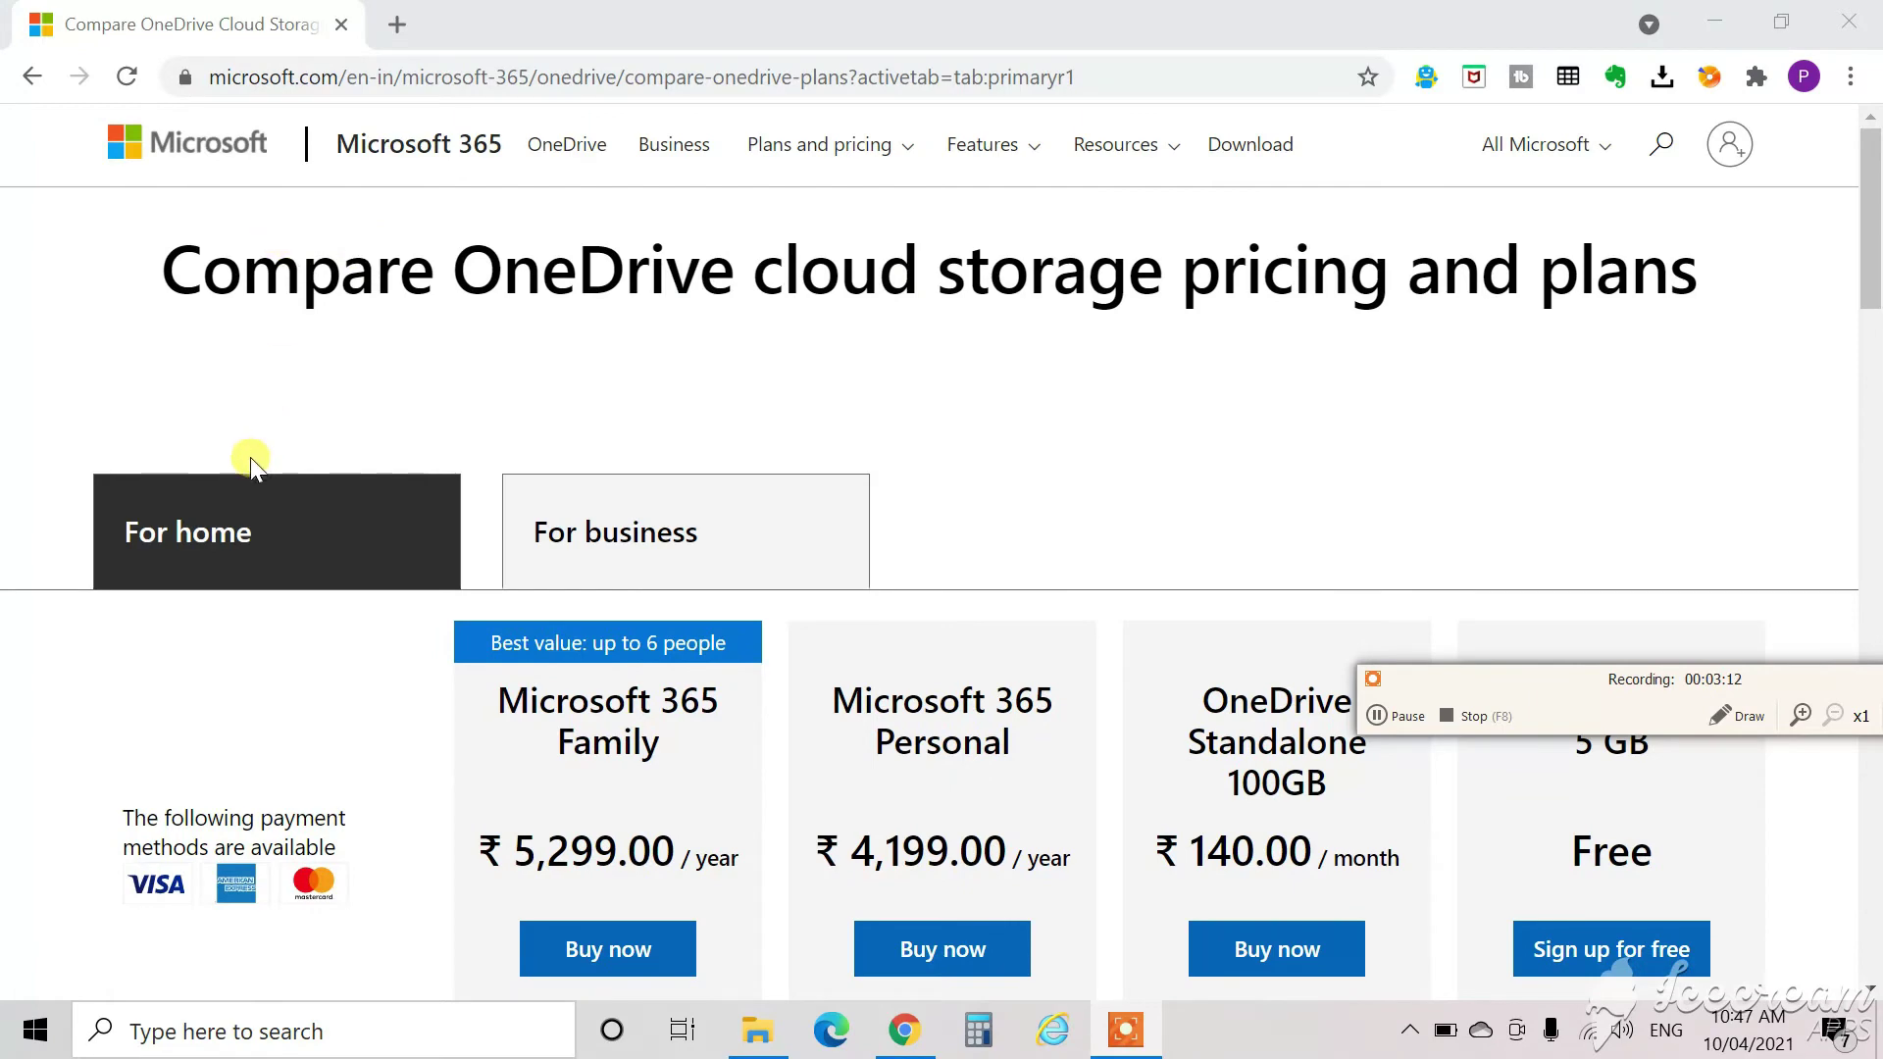
pyautogui.click(549, 147)
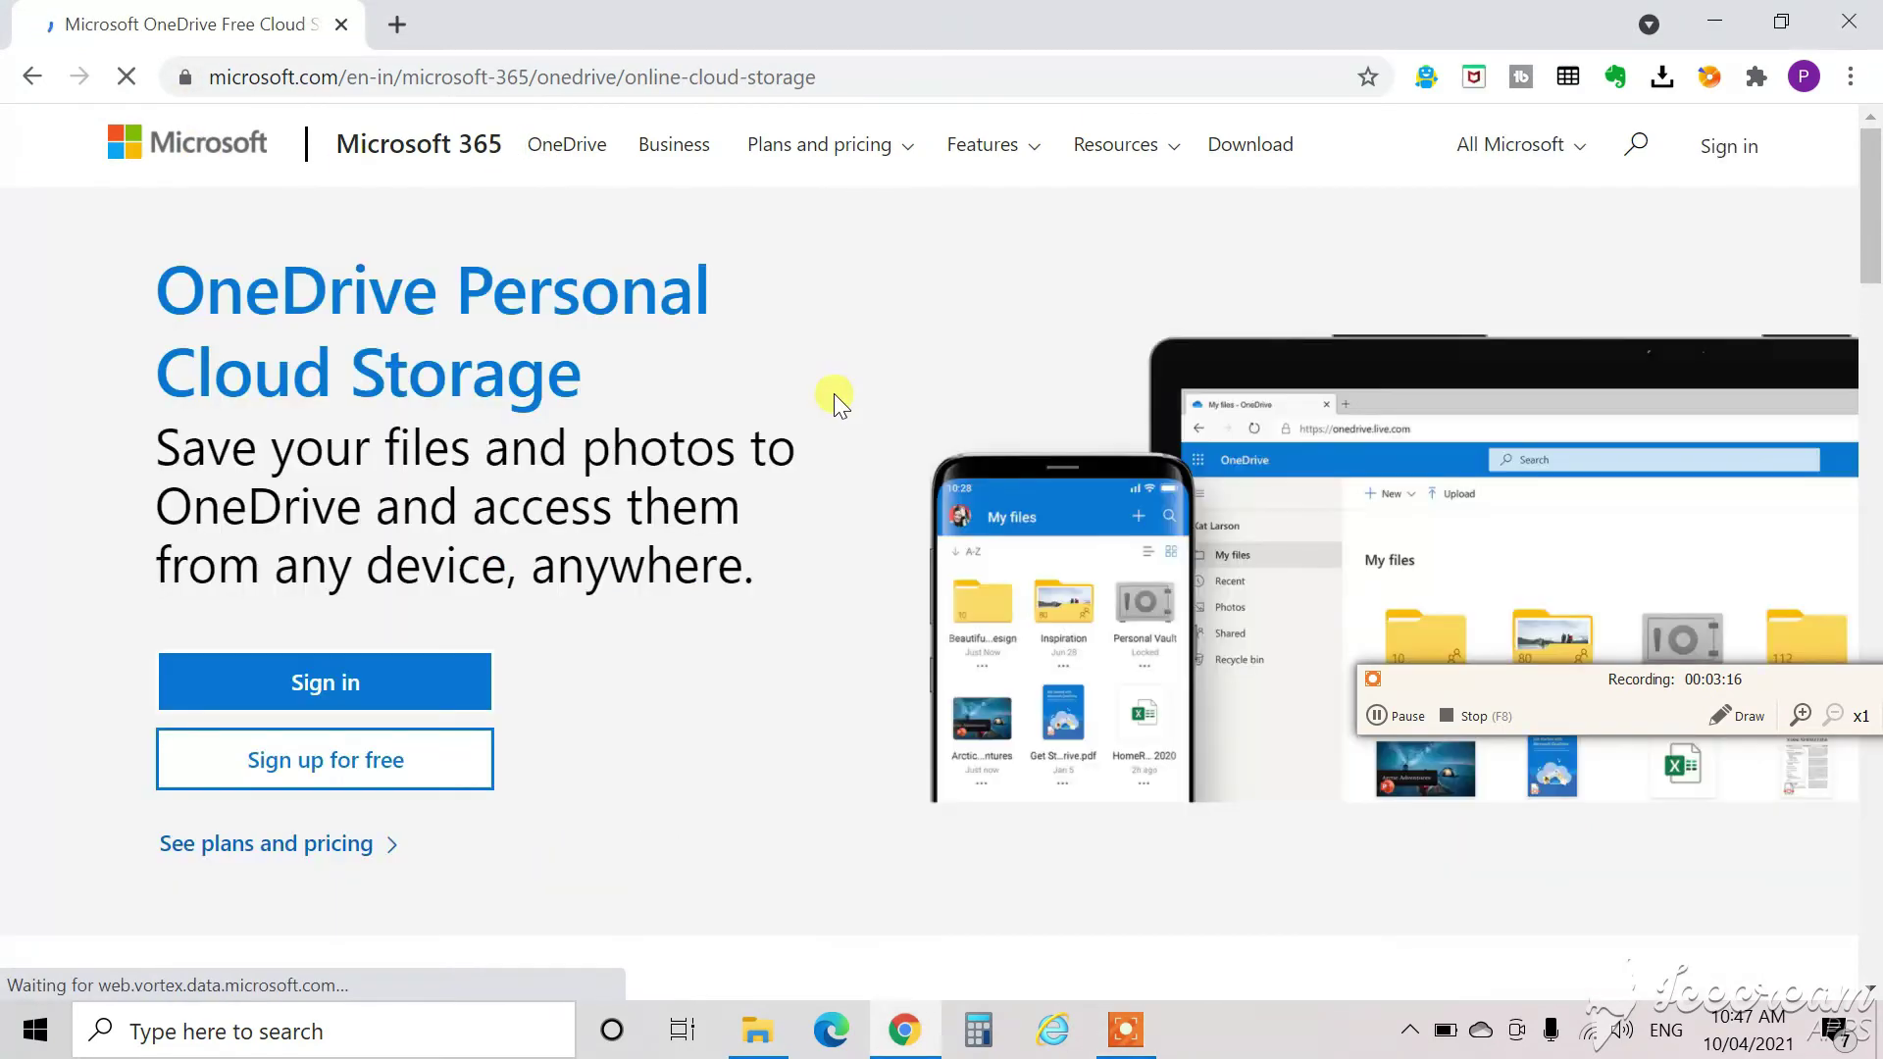
pyautogui.click(317, 690)
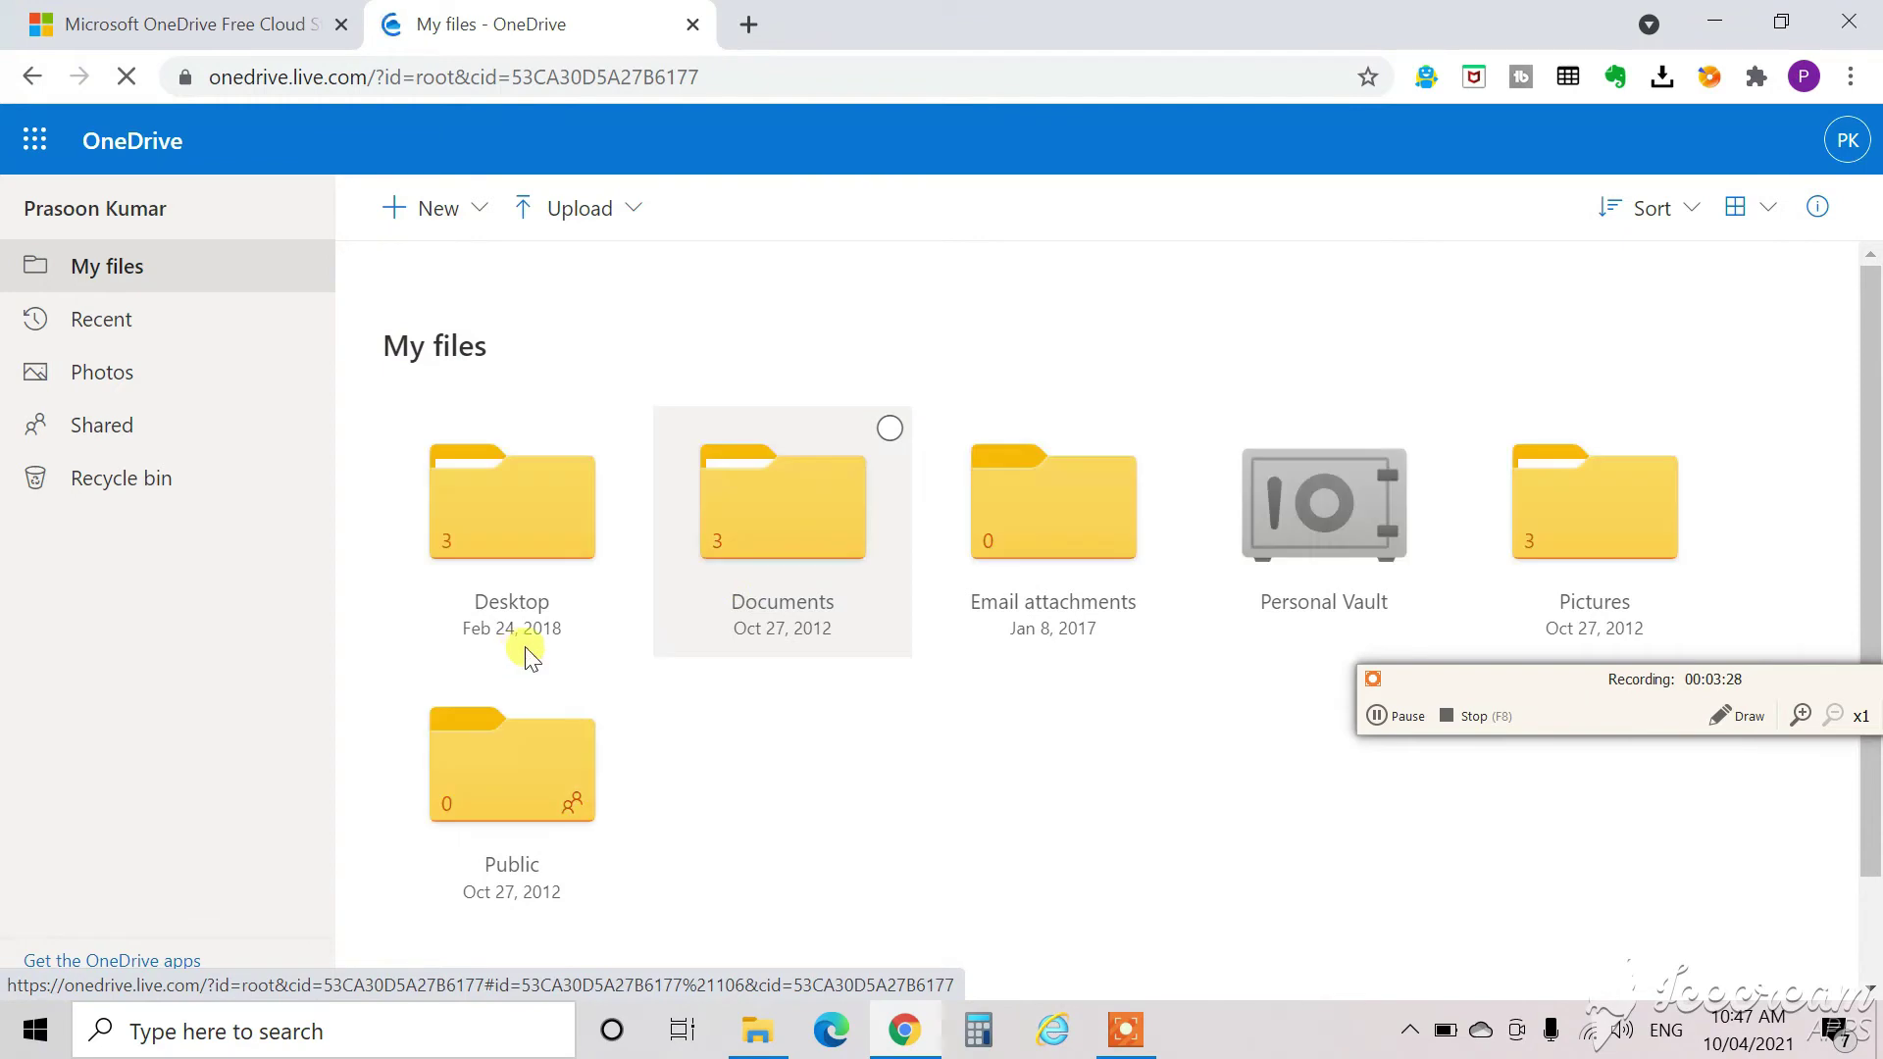
pyautogui.click(538, 523)
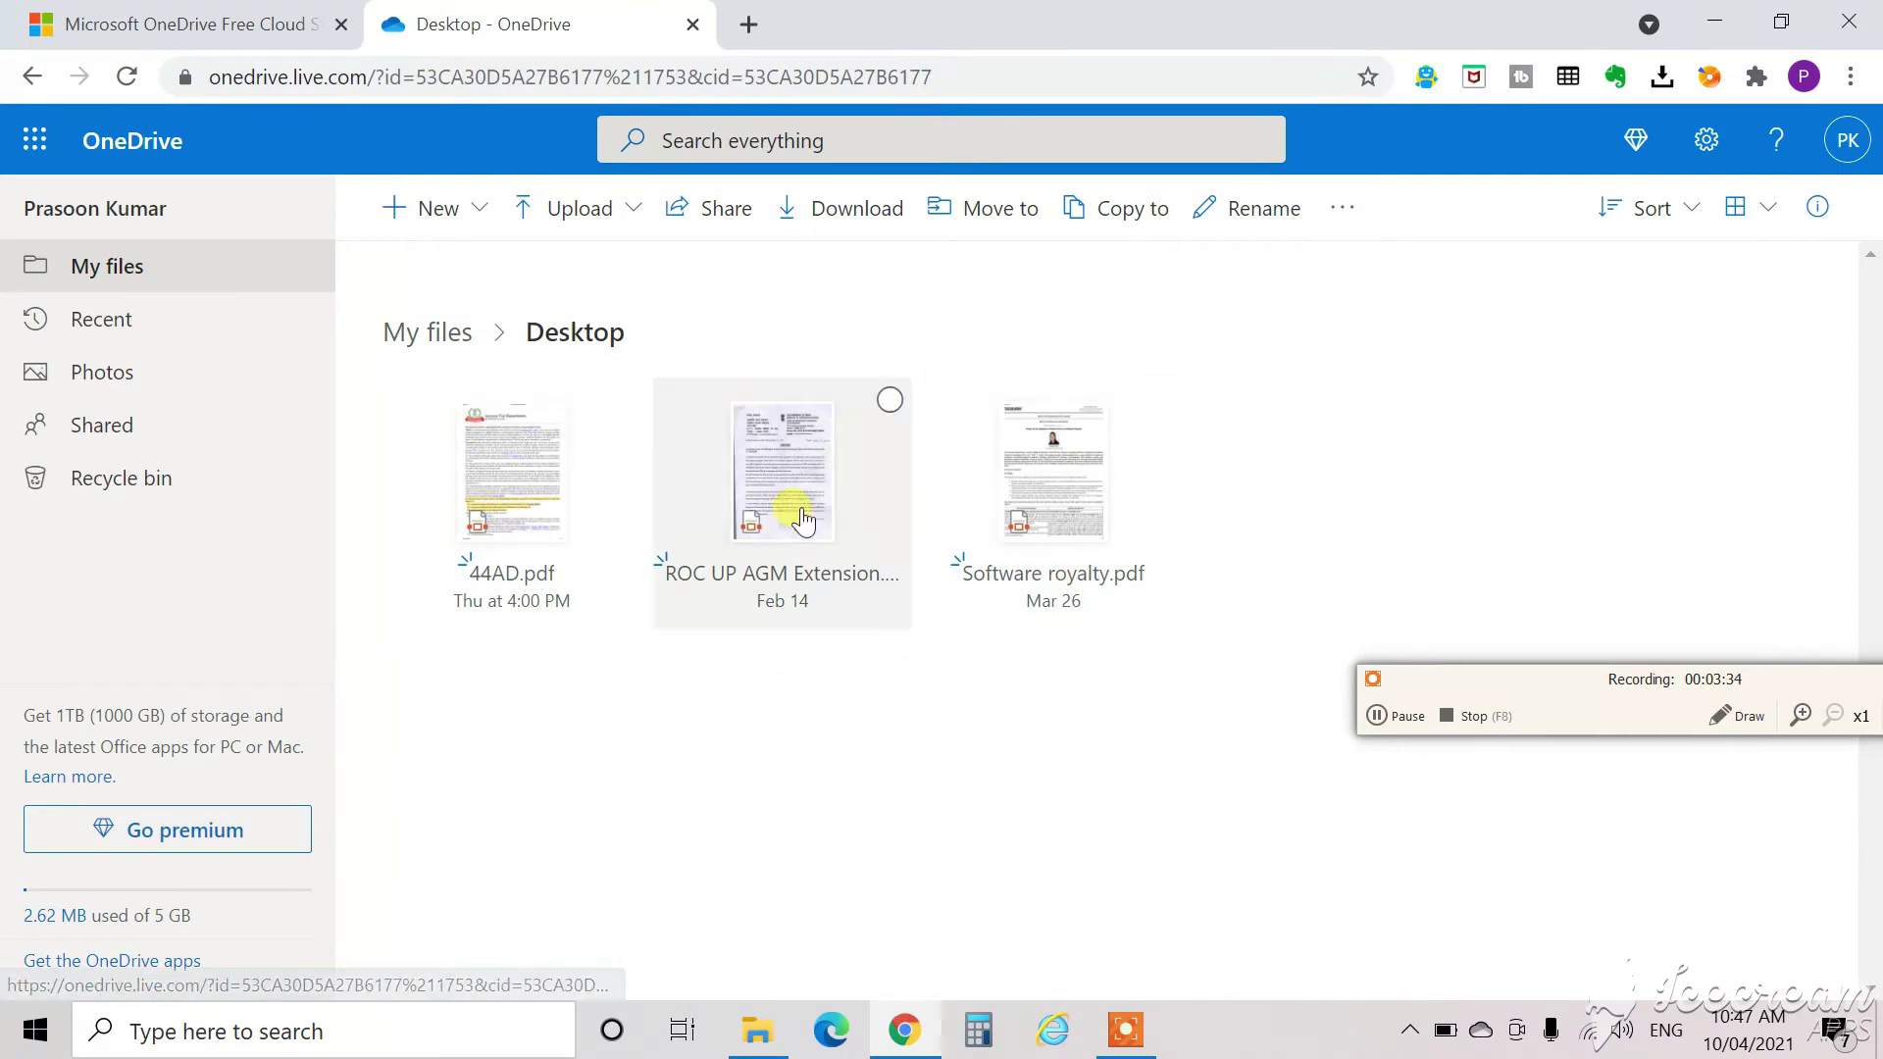
# Start sharing 44AD.pdf by link and add the recipient's name.
pyautogui.rightClick(526, 488)
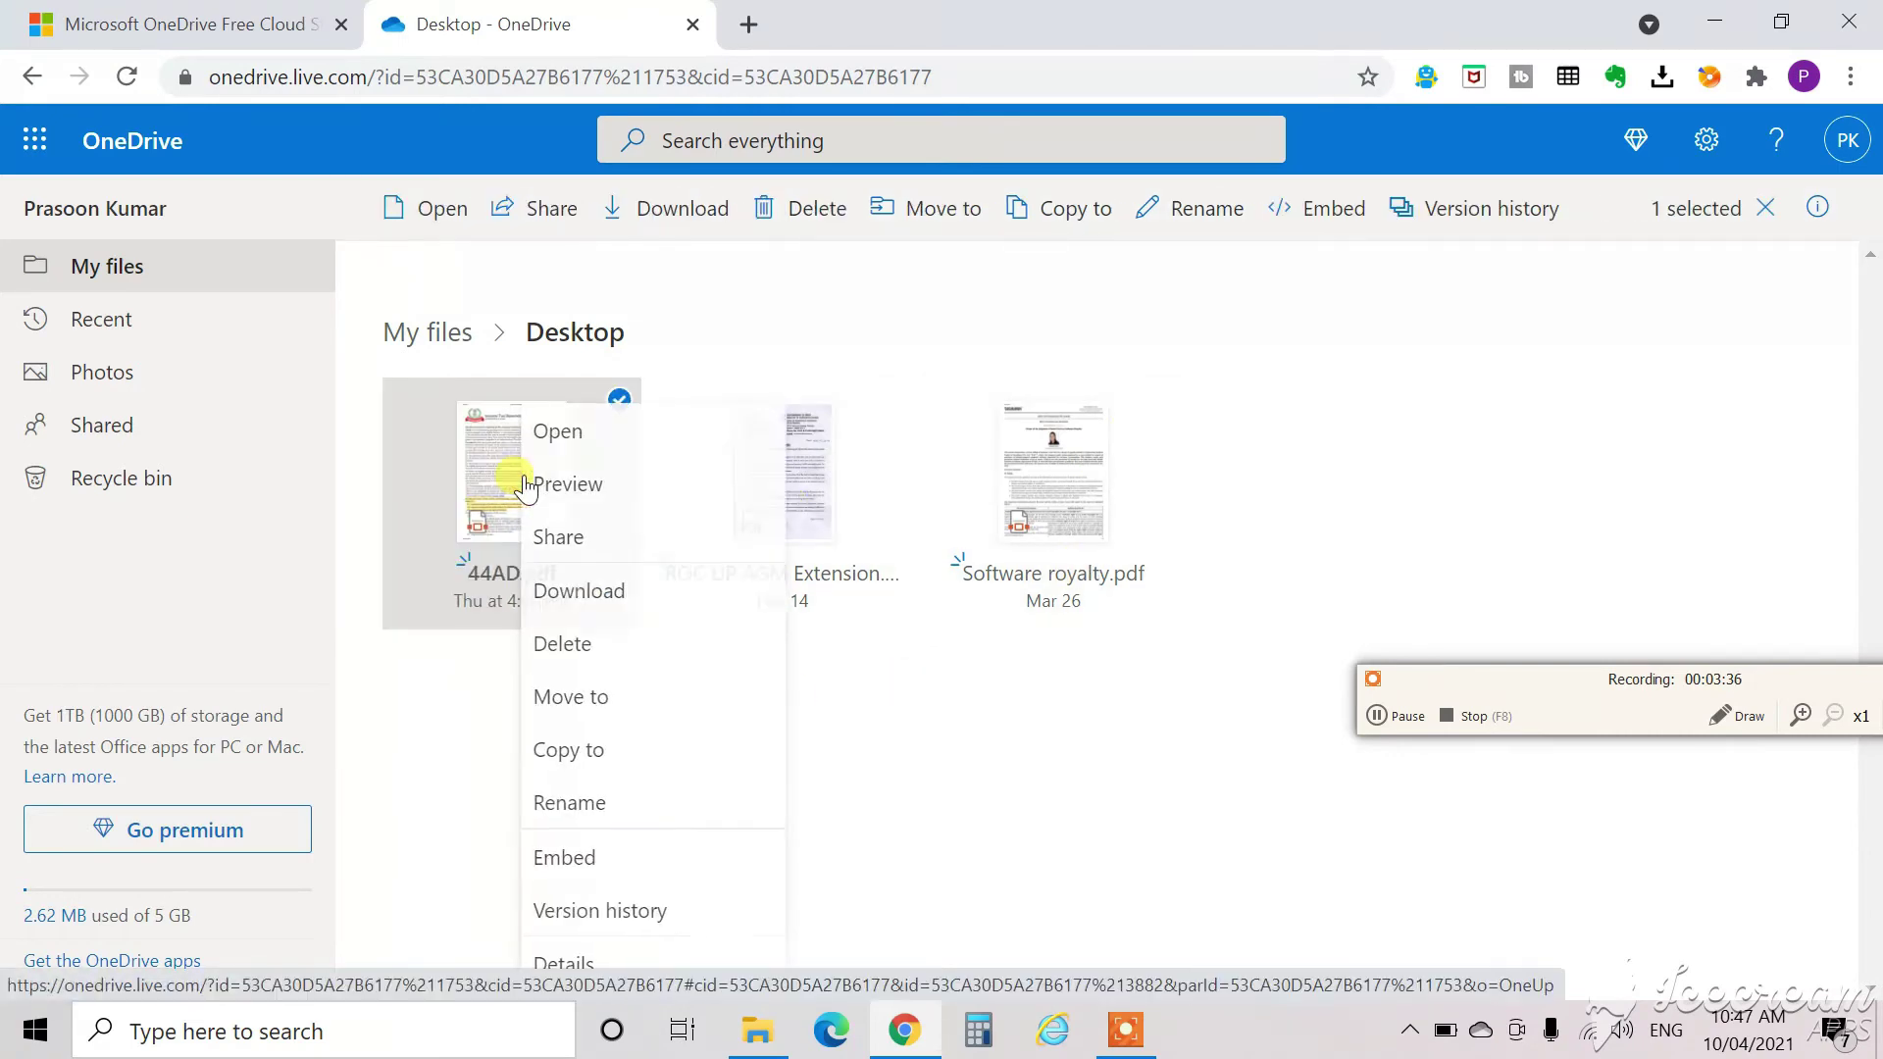
pyautogui.click(546, 539)
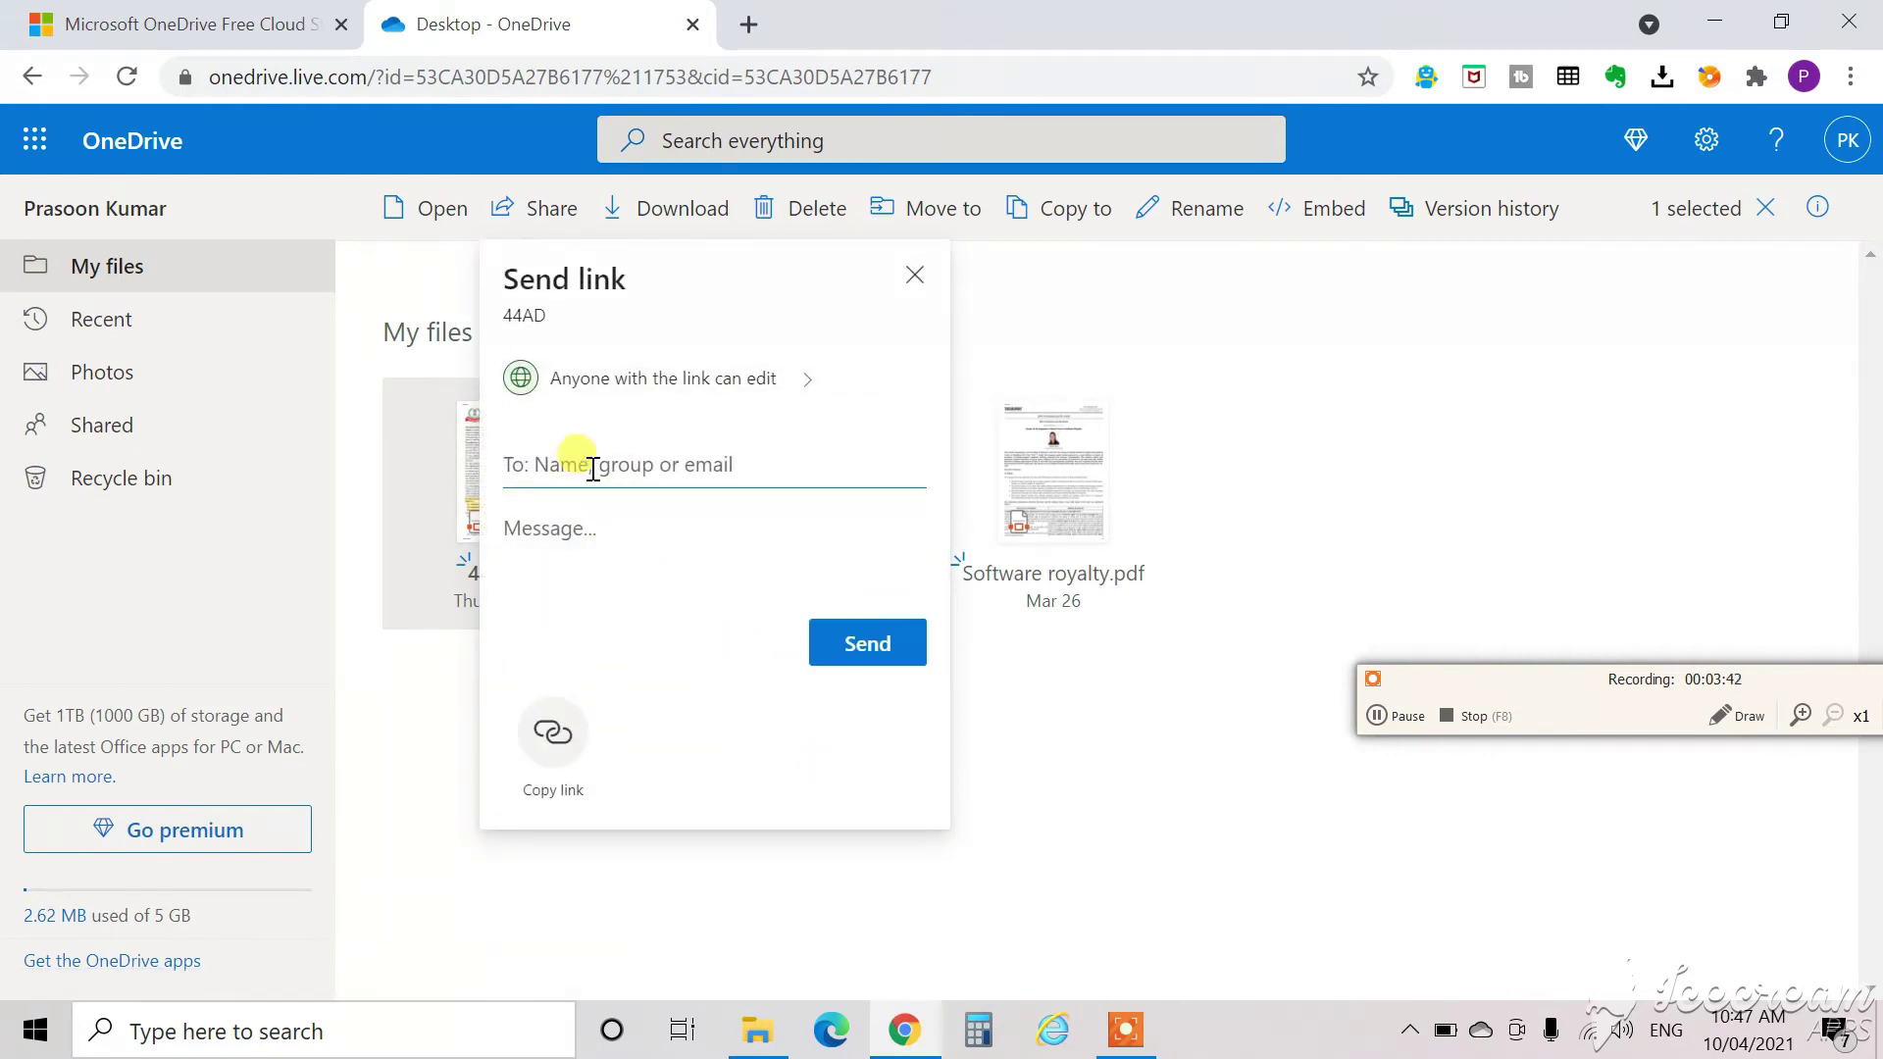
pyautogui.write('p')
pyautogui.press('Return')
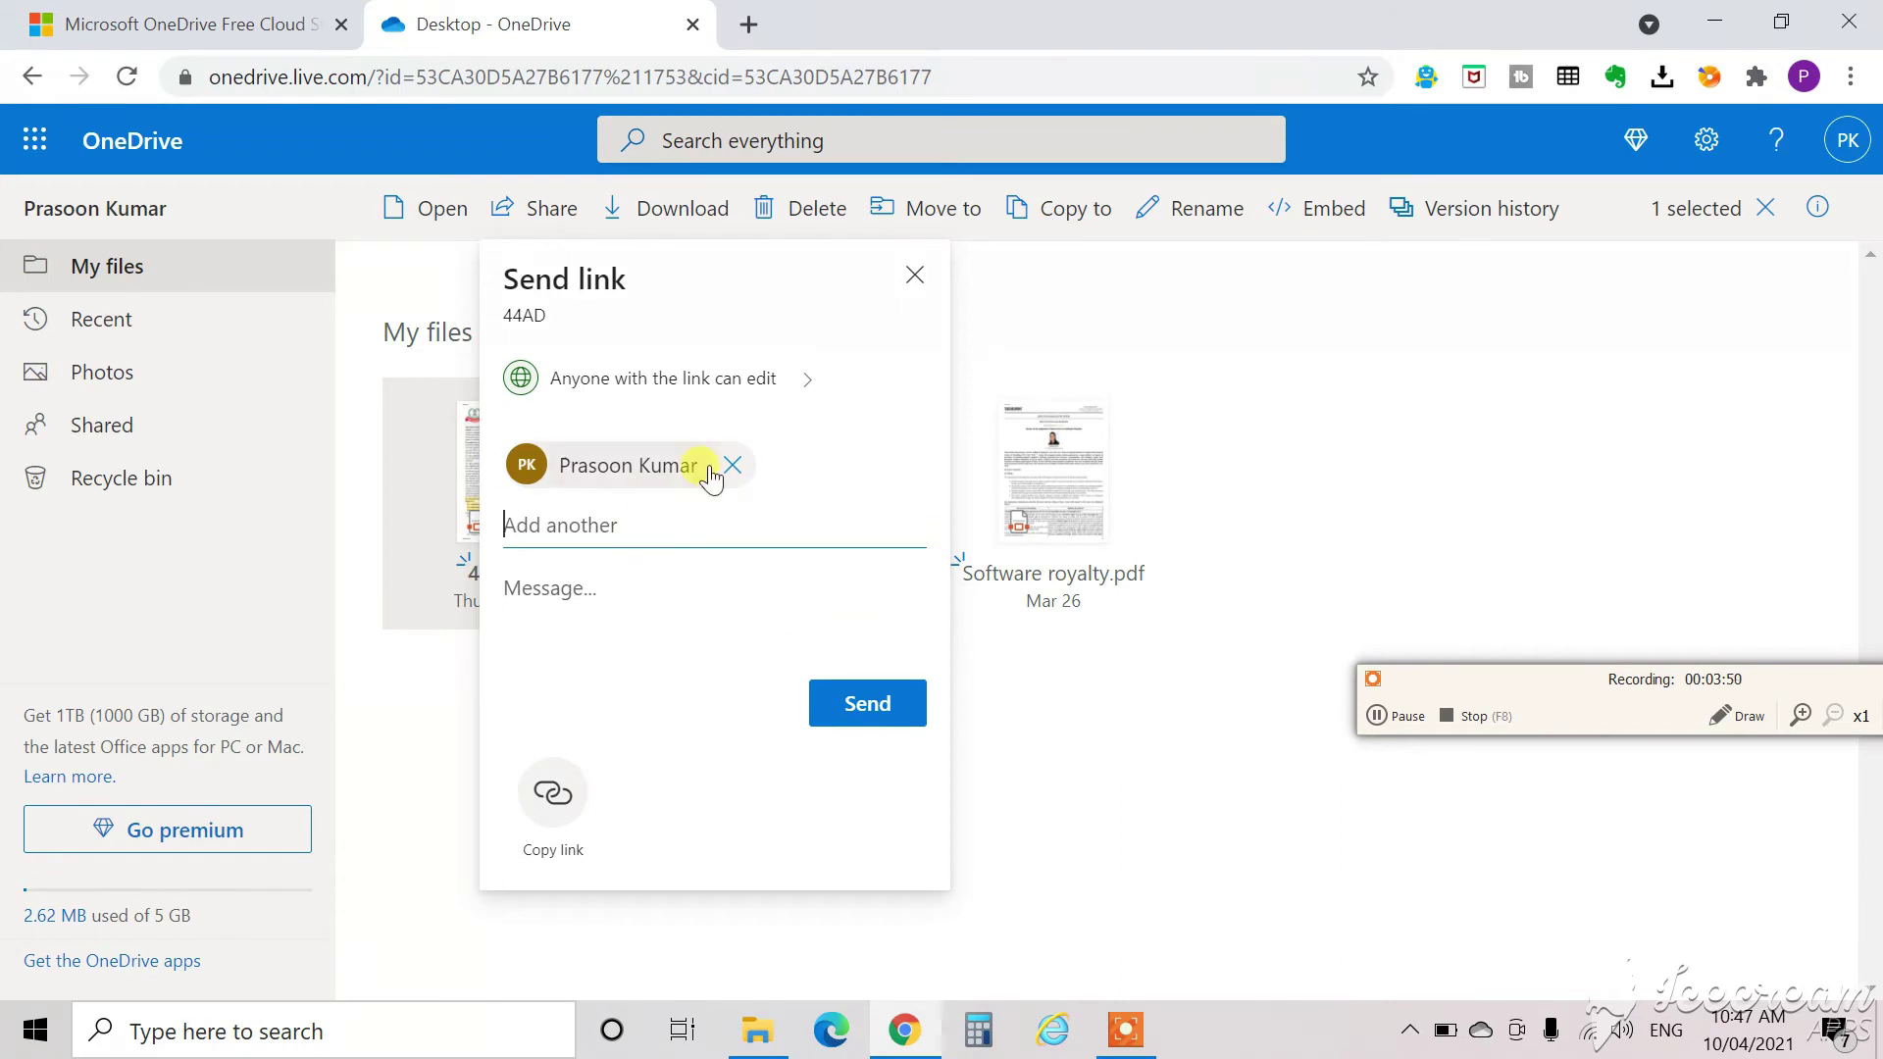
# Review the link settings for sharing 44AD.pdf and leave them without applying changes.
pyautogui.click(810, 388)
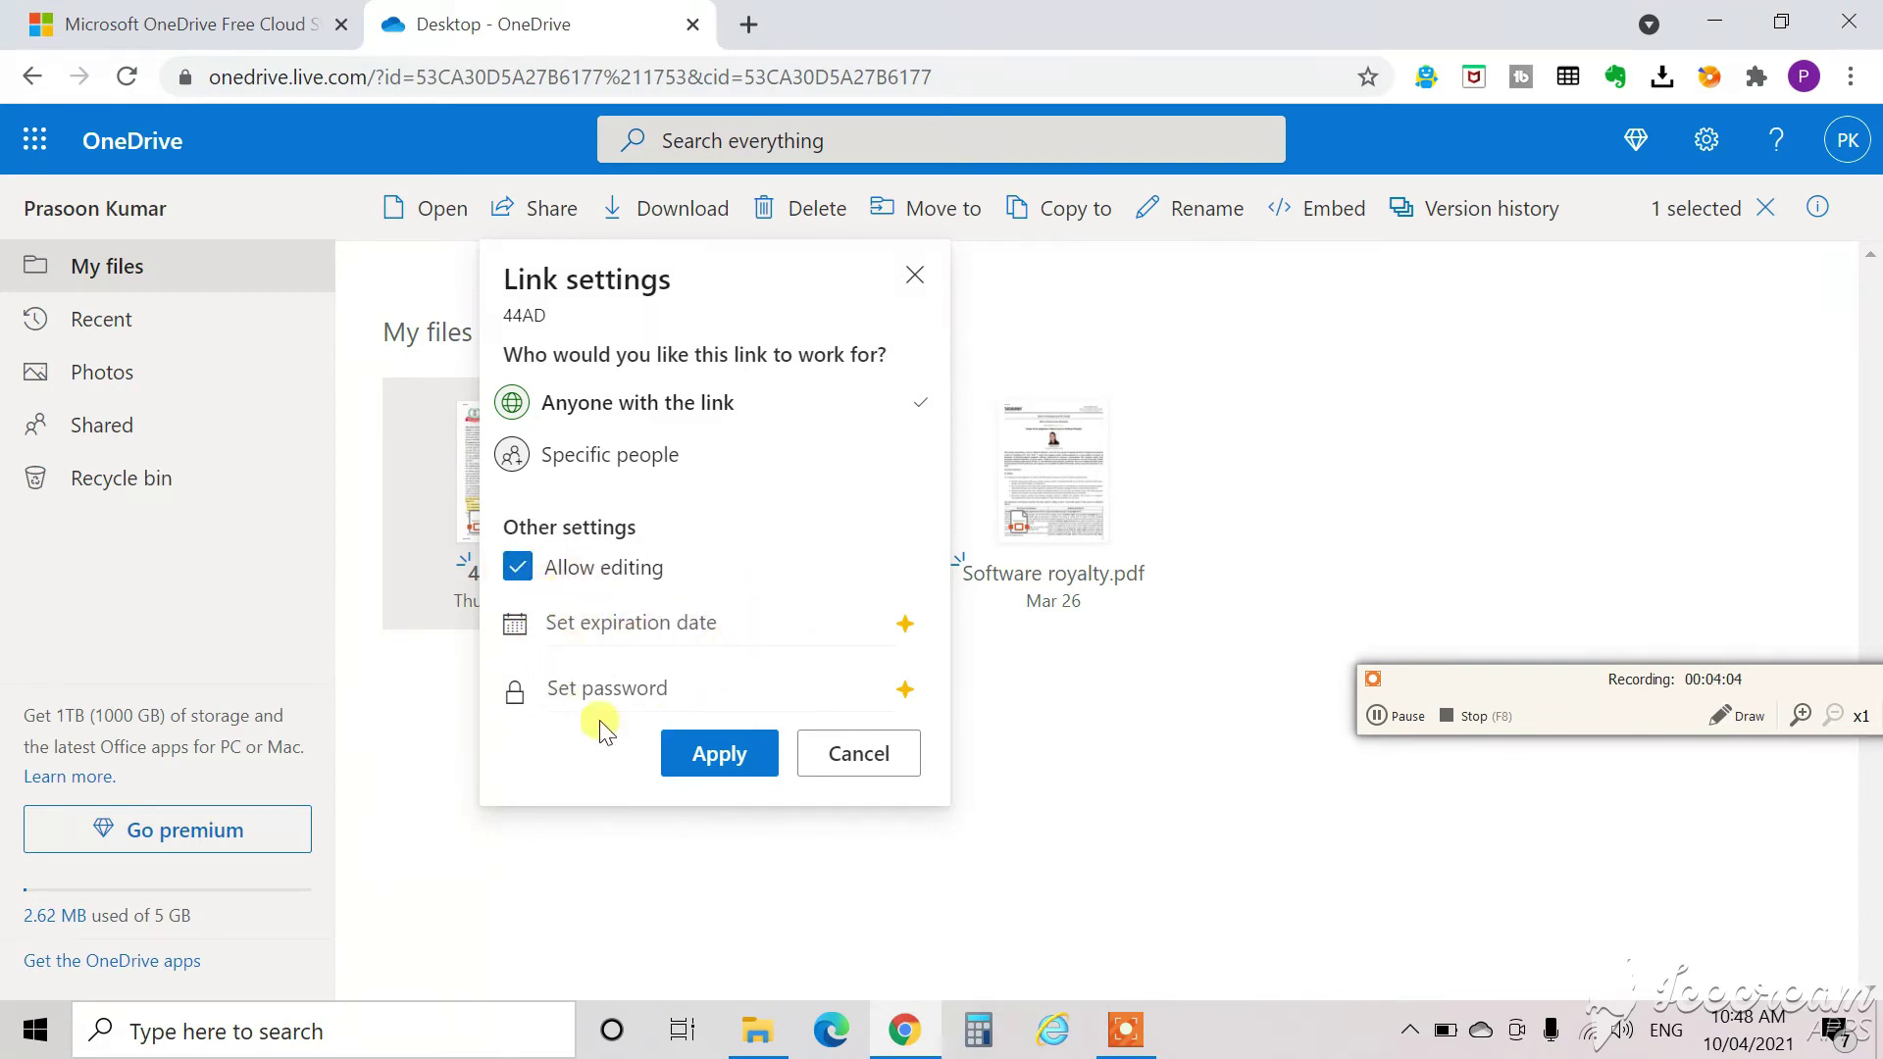
pyautogui.click(878, 760)
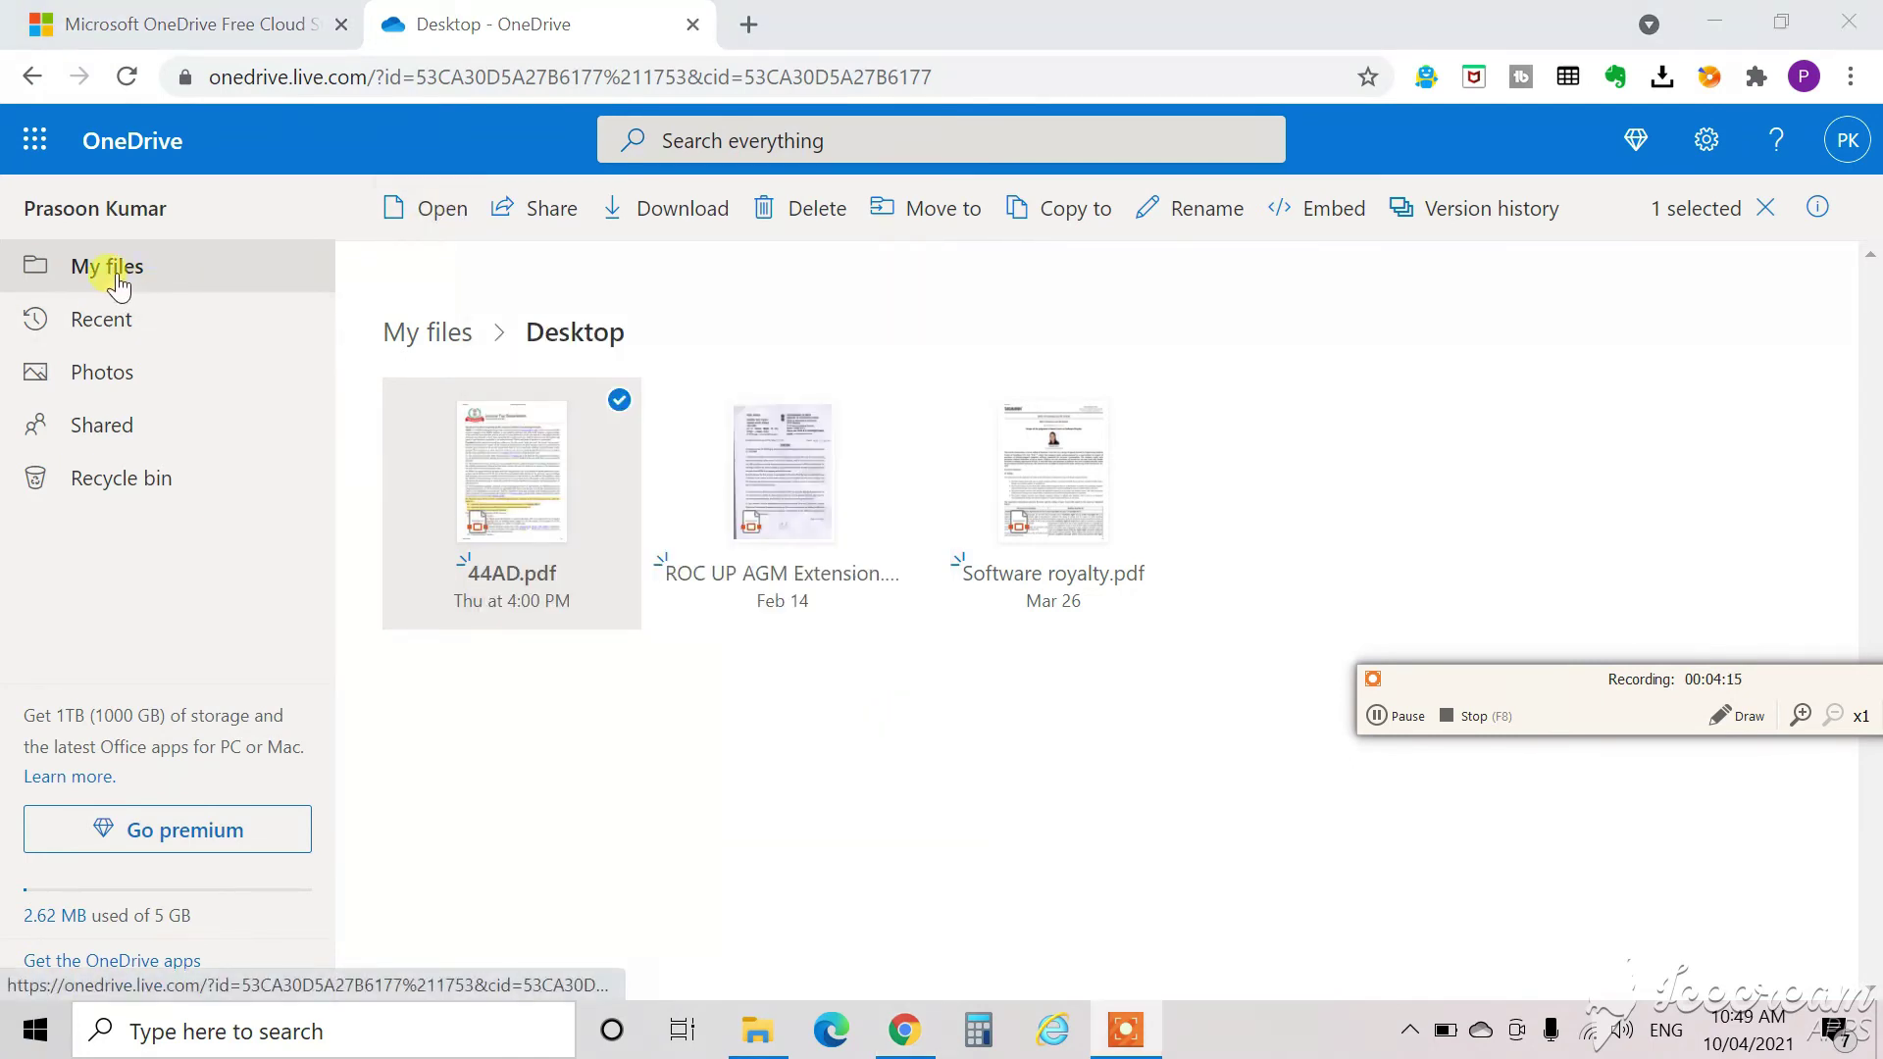
# Create a new folder named xyz in the main My files location.
pyautogui.click(114, 265)
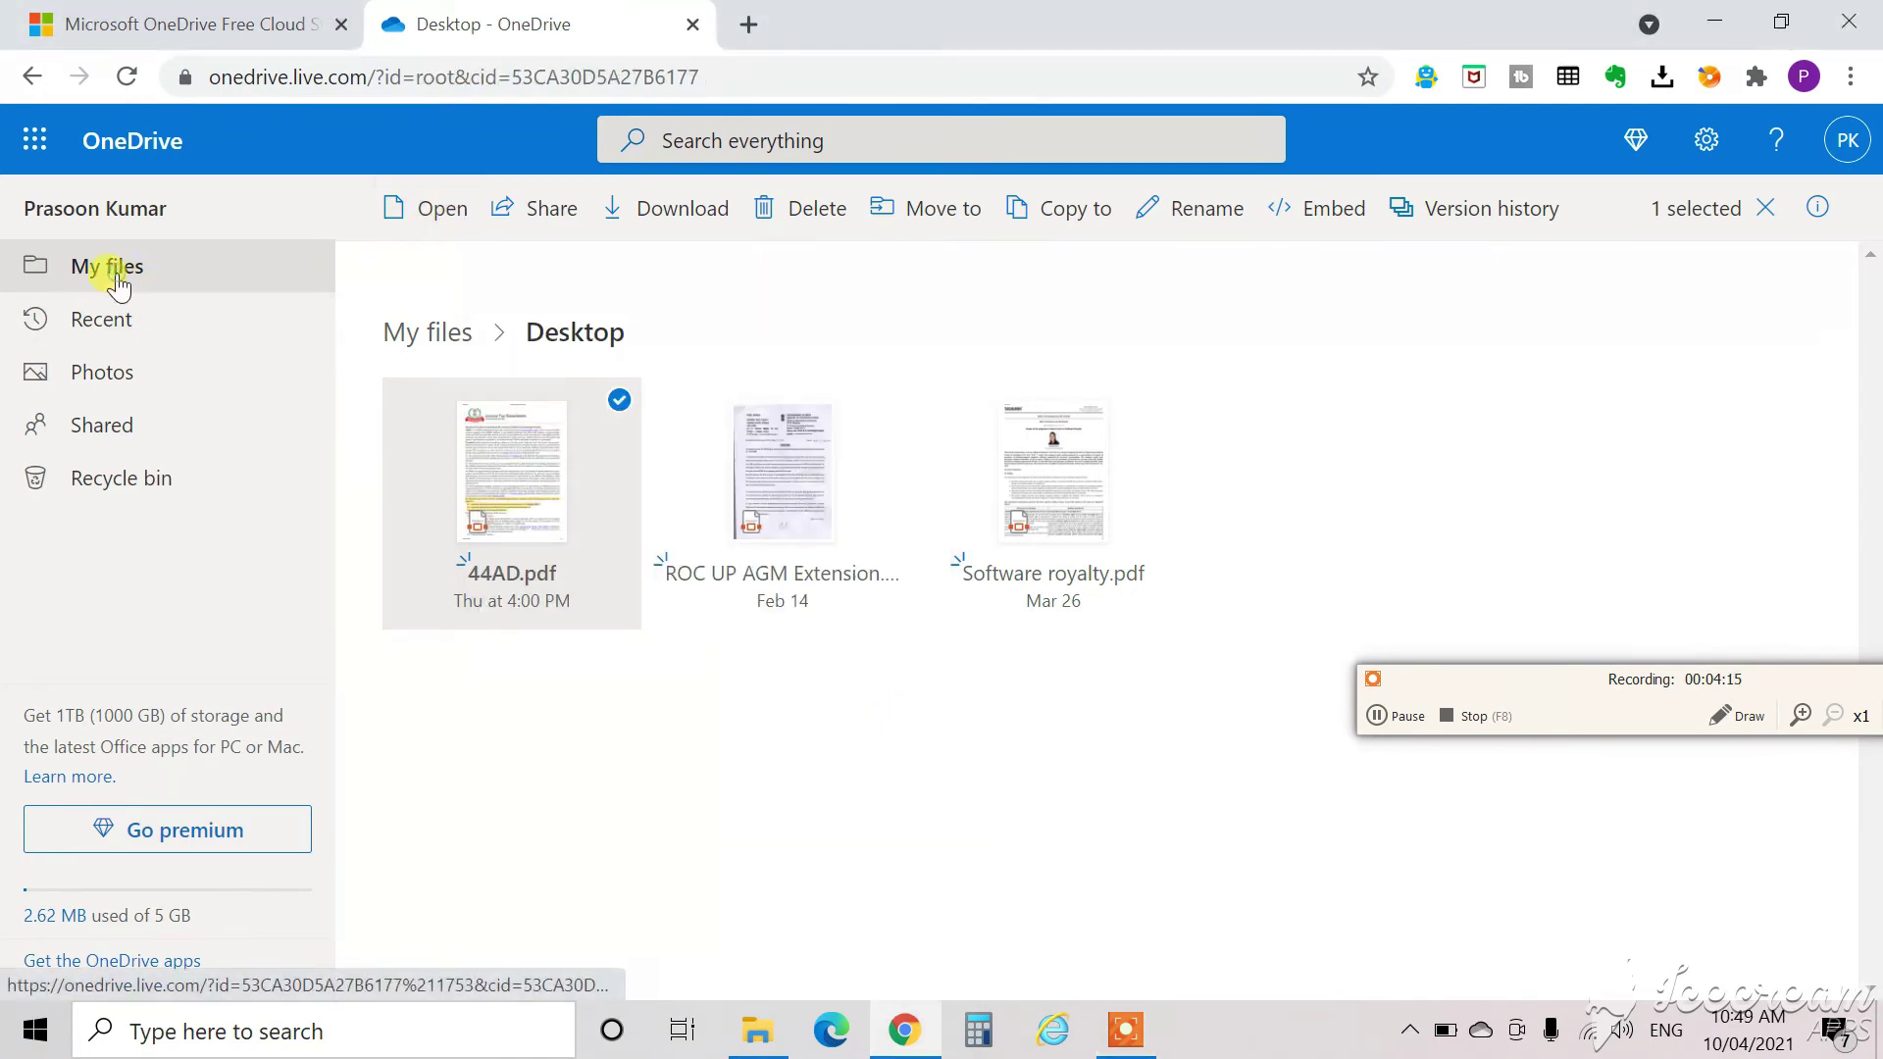
pyautogui.click(466, 227)
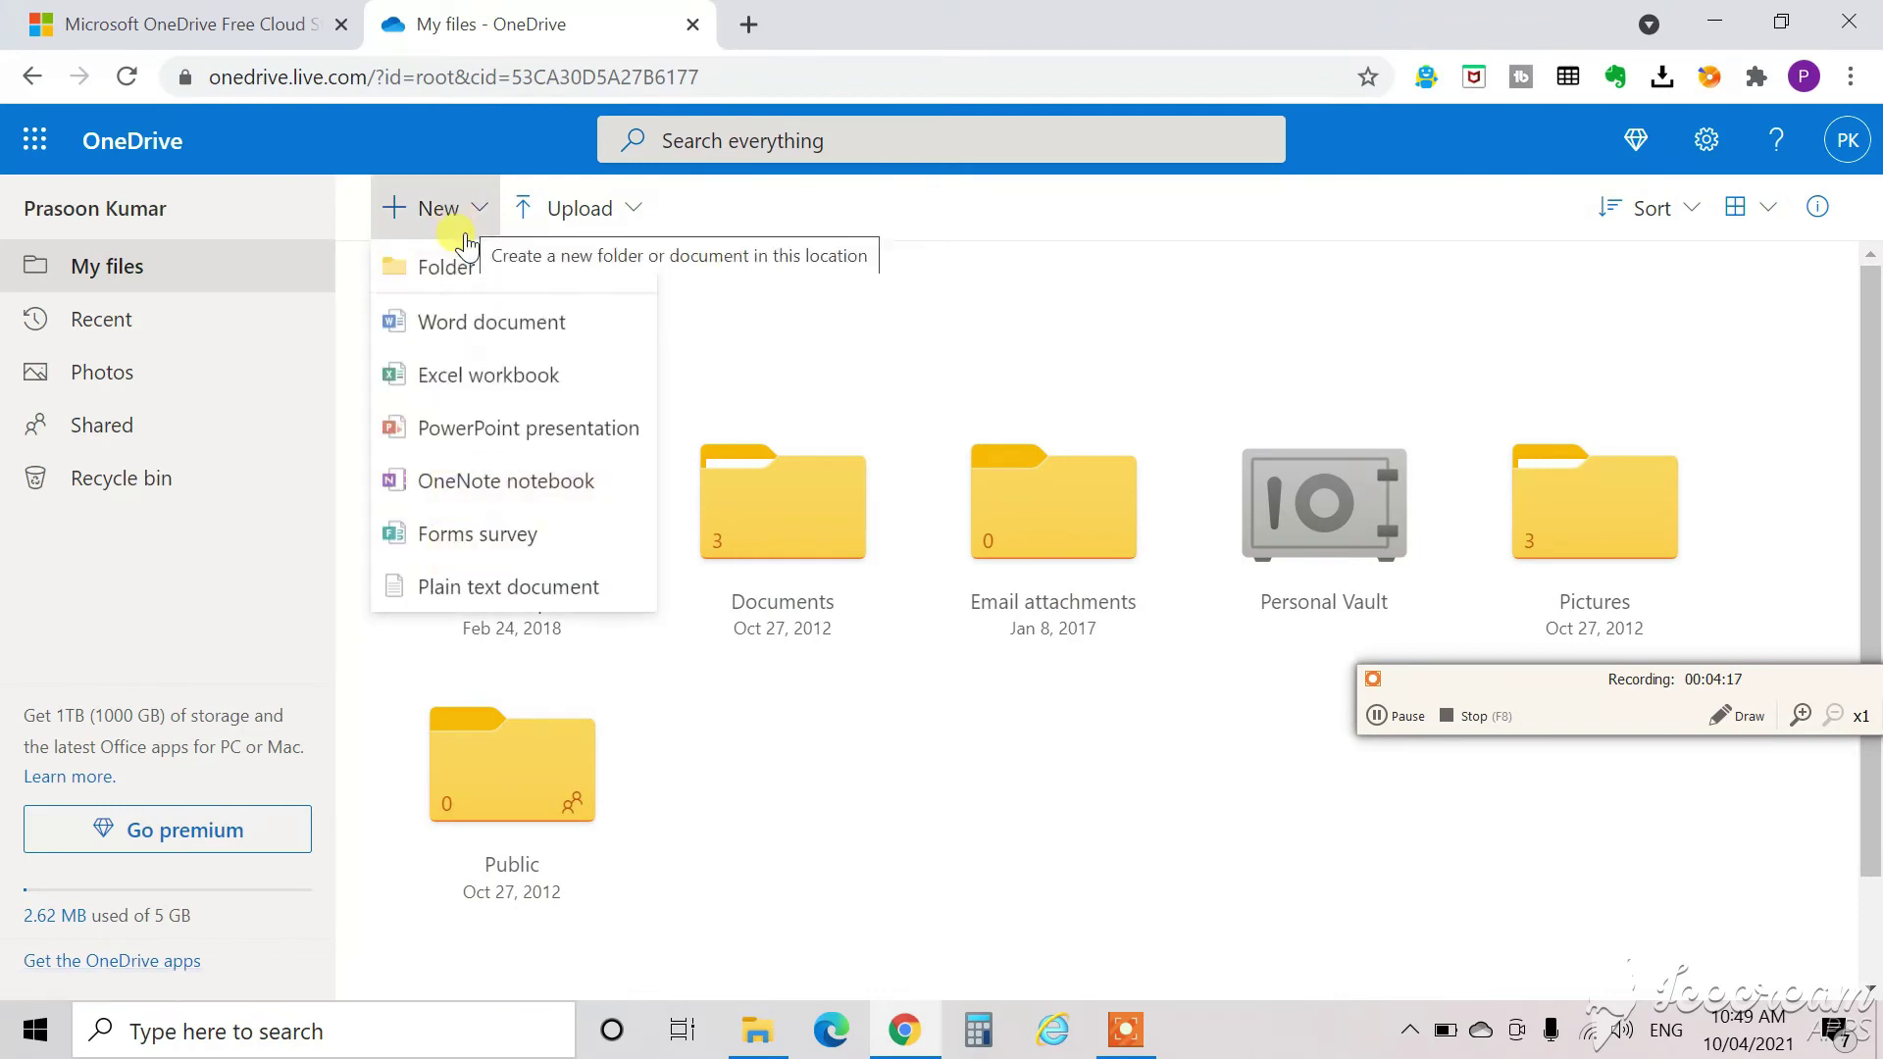
pyautogui.click(439, 265)
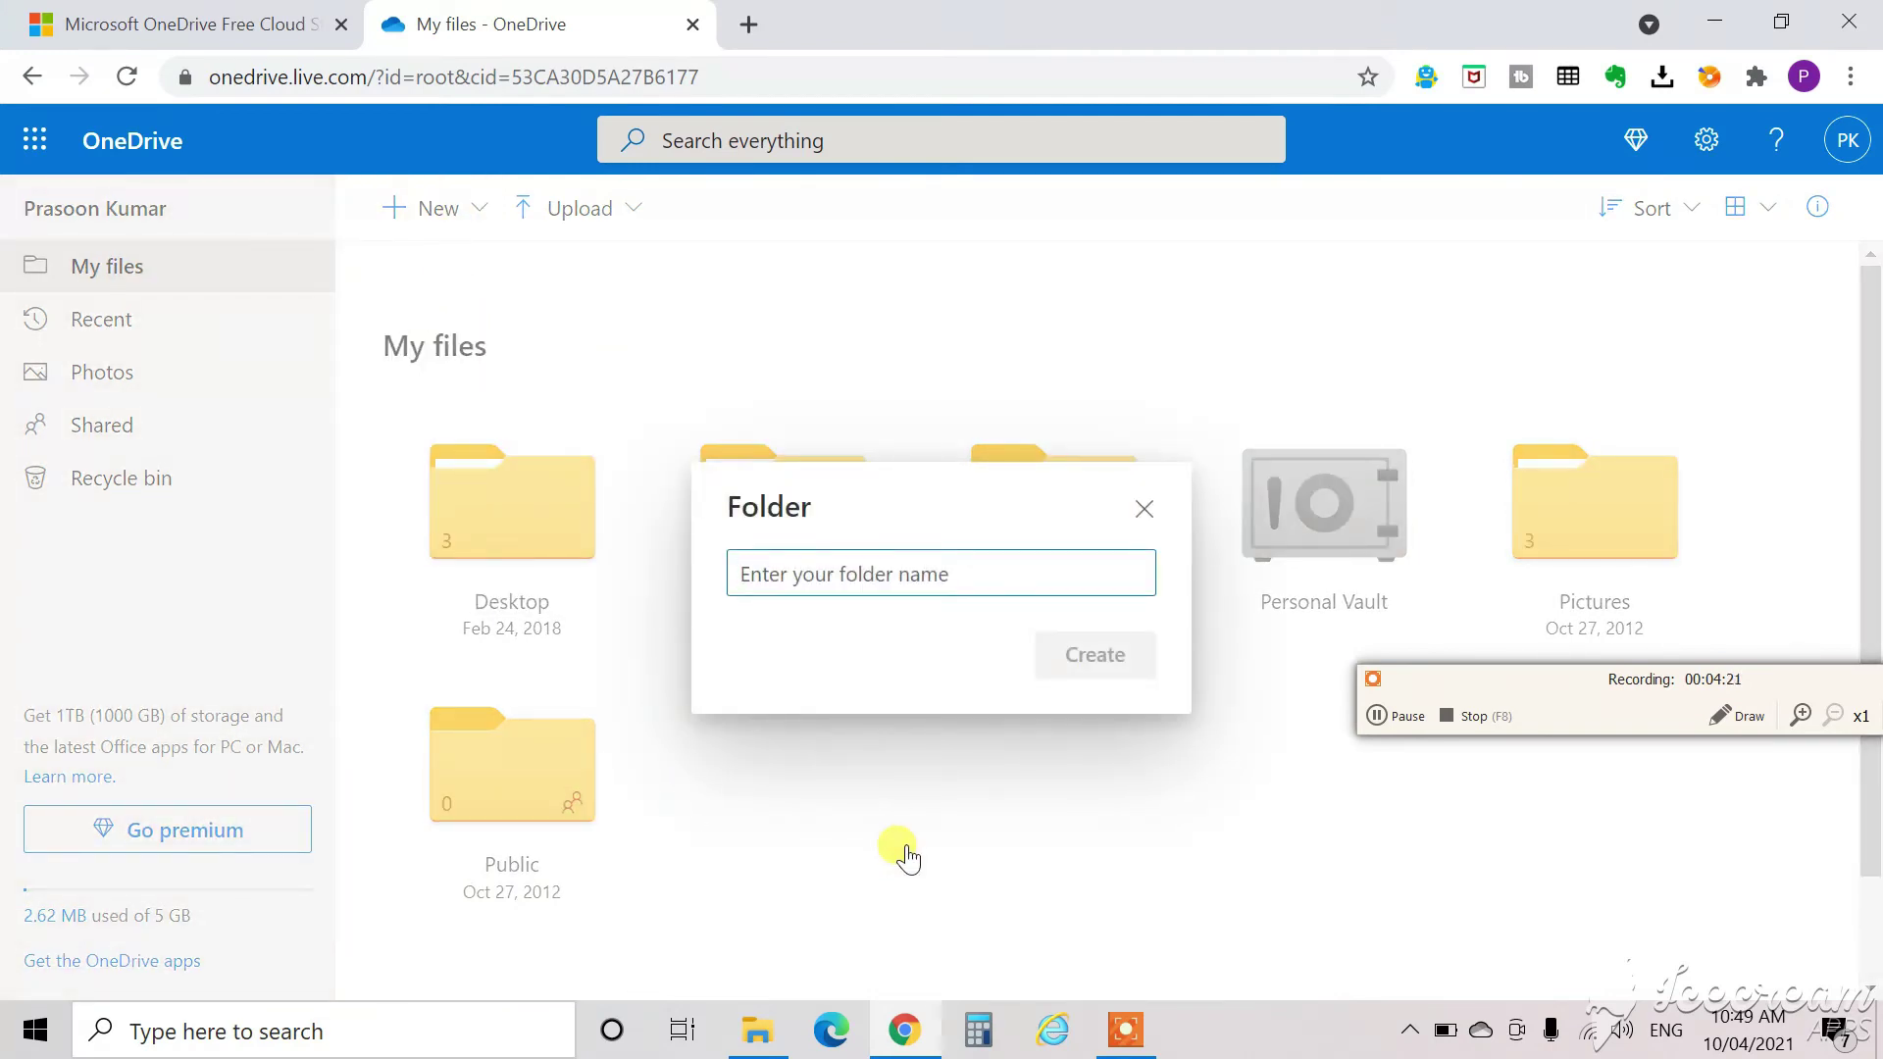
pyautogui.write('xyz')
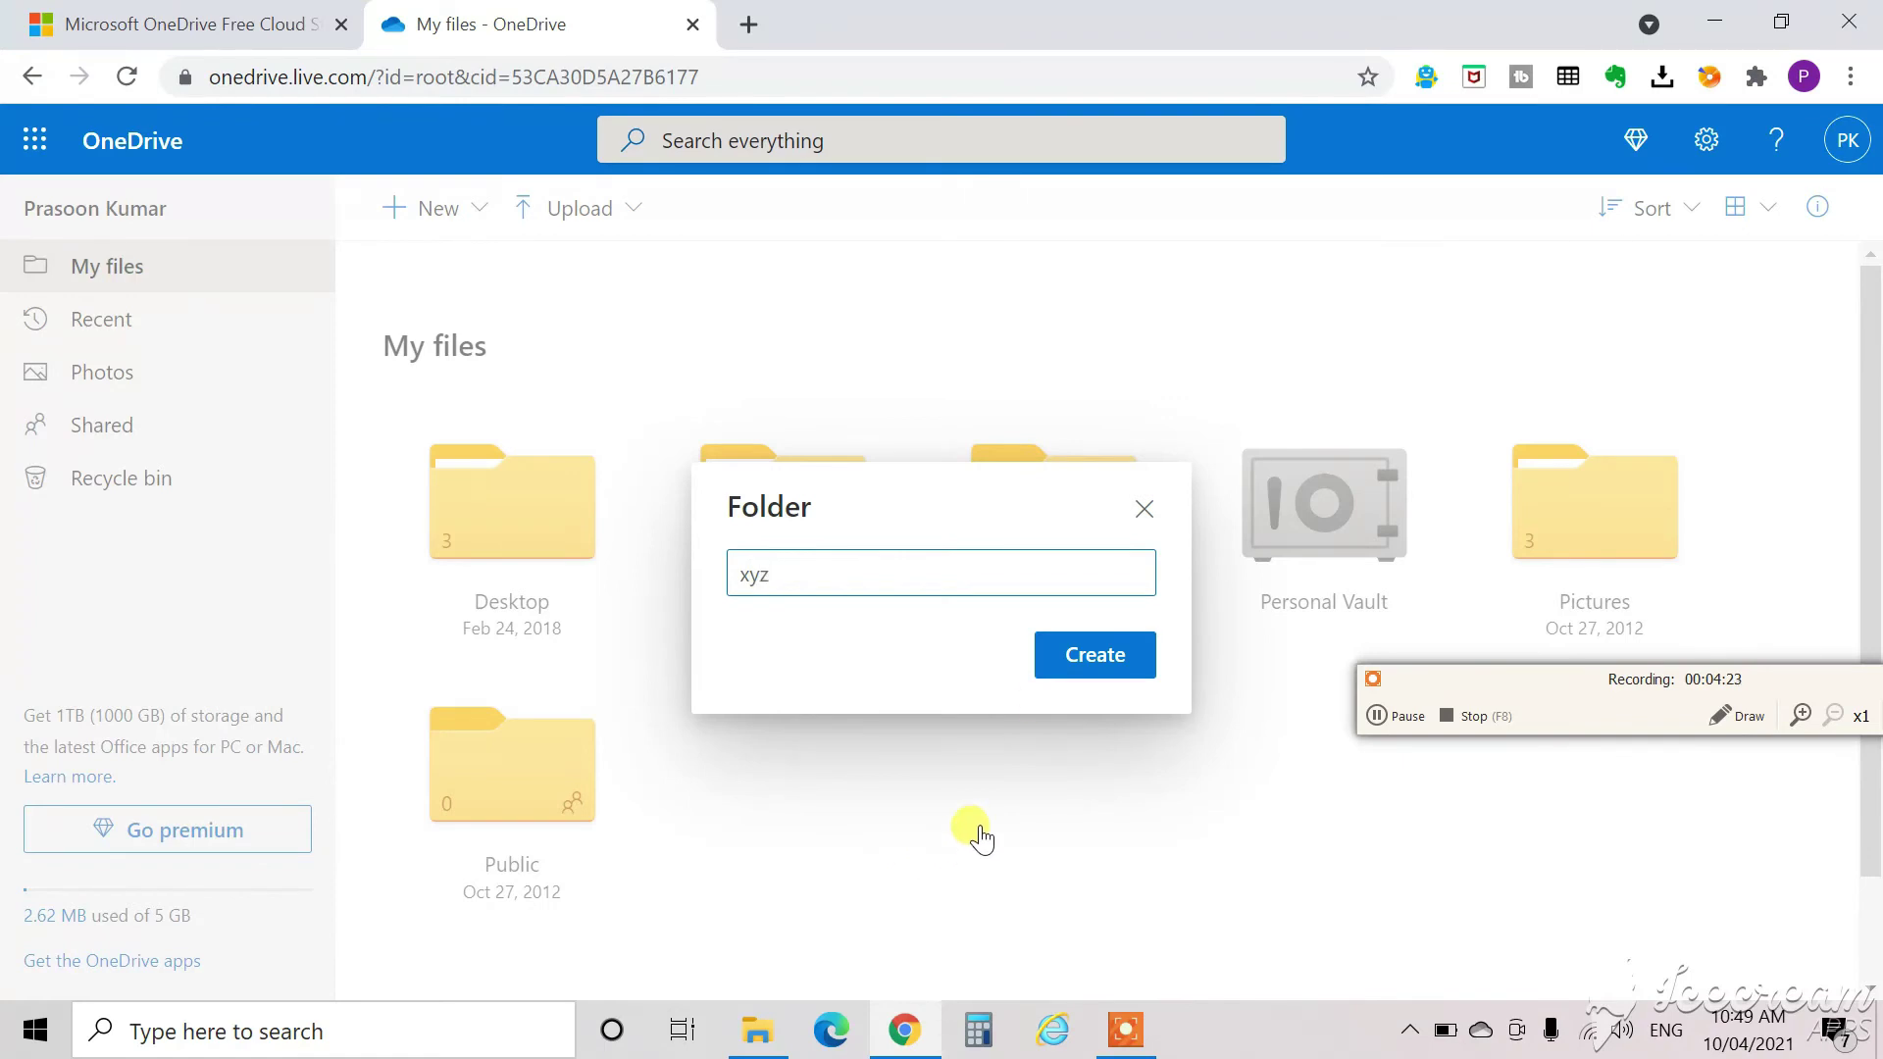
pyautogui.click(1078, 675)
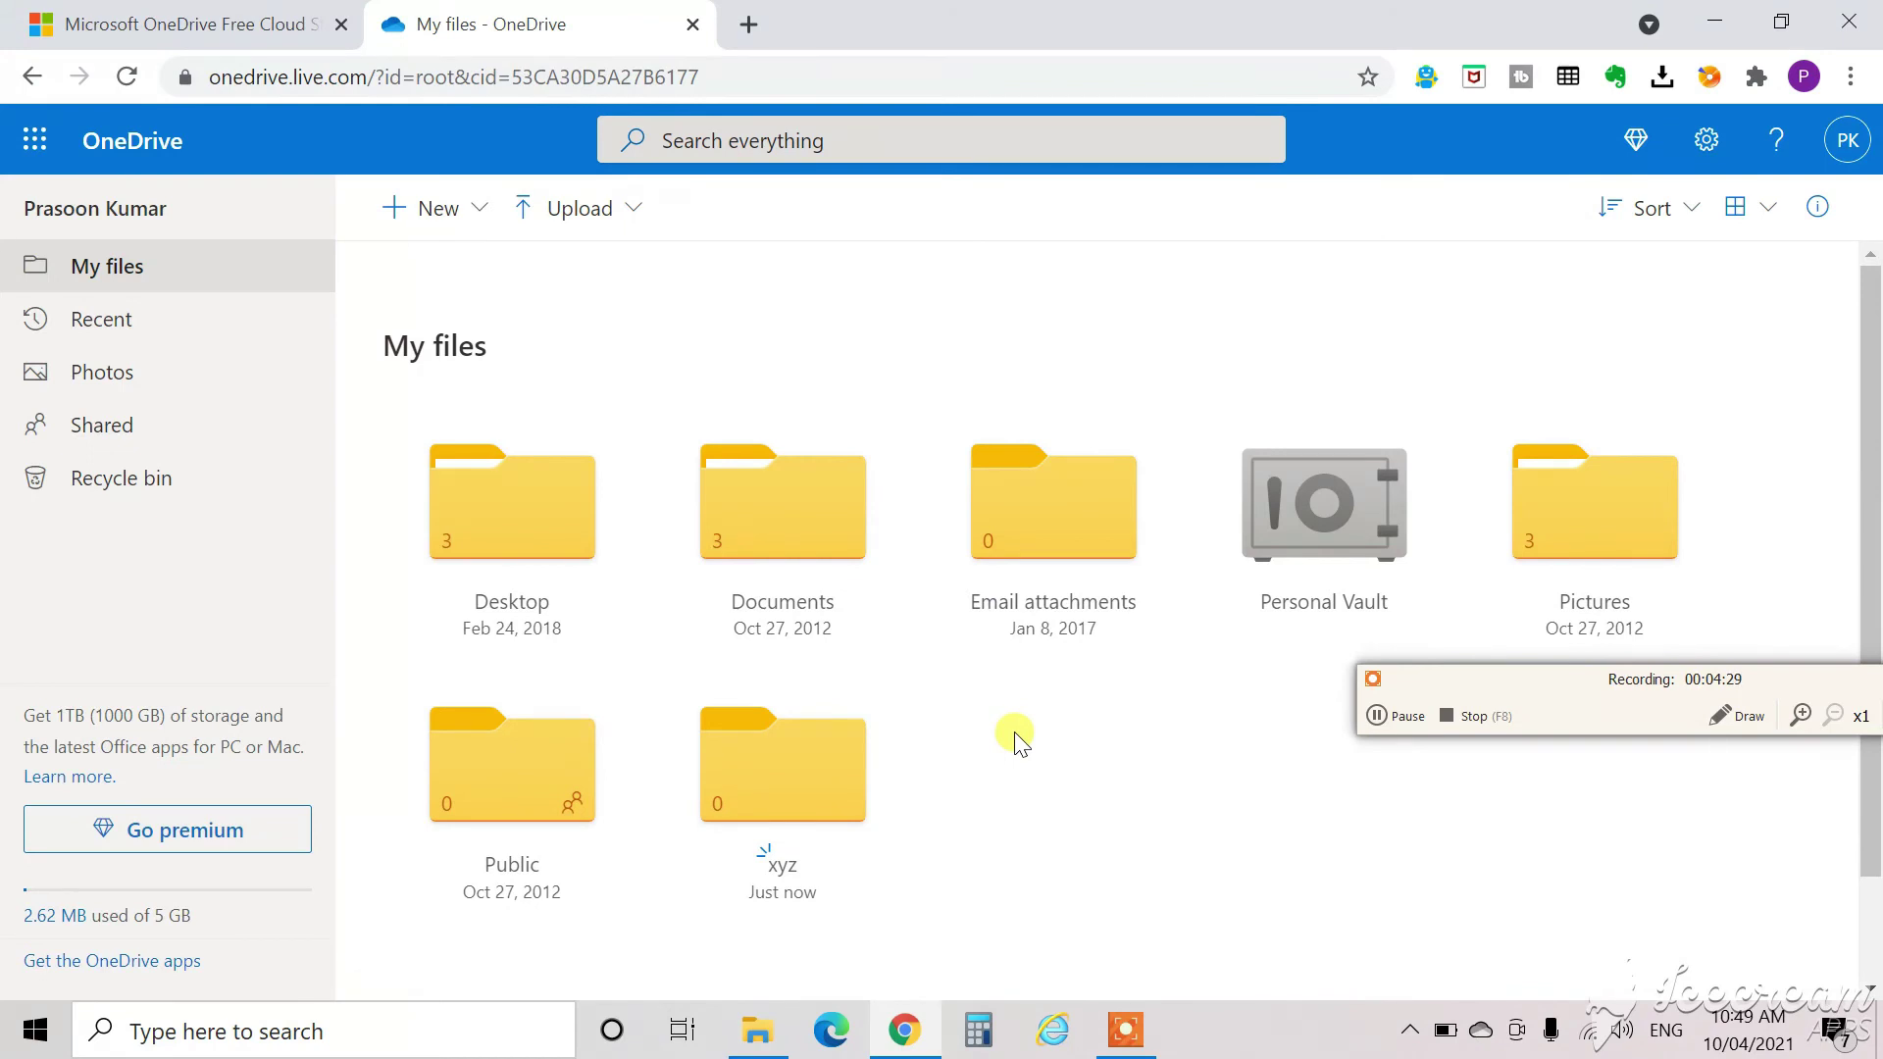
# Create a new Excel workbook online and save a copy of it as a1 in the xyz folder.
pyautogui.click(474, 208)
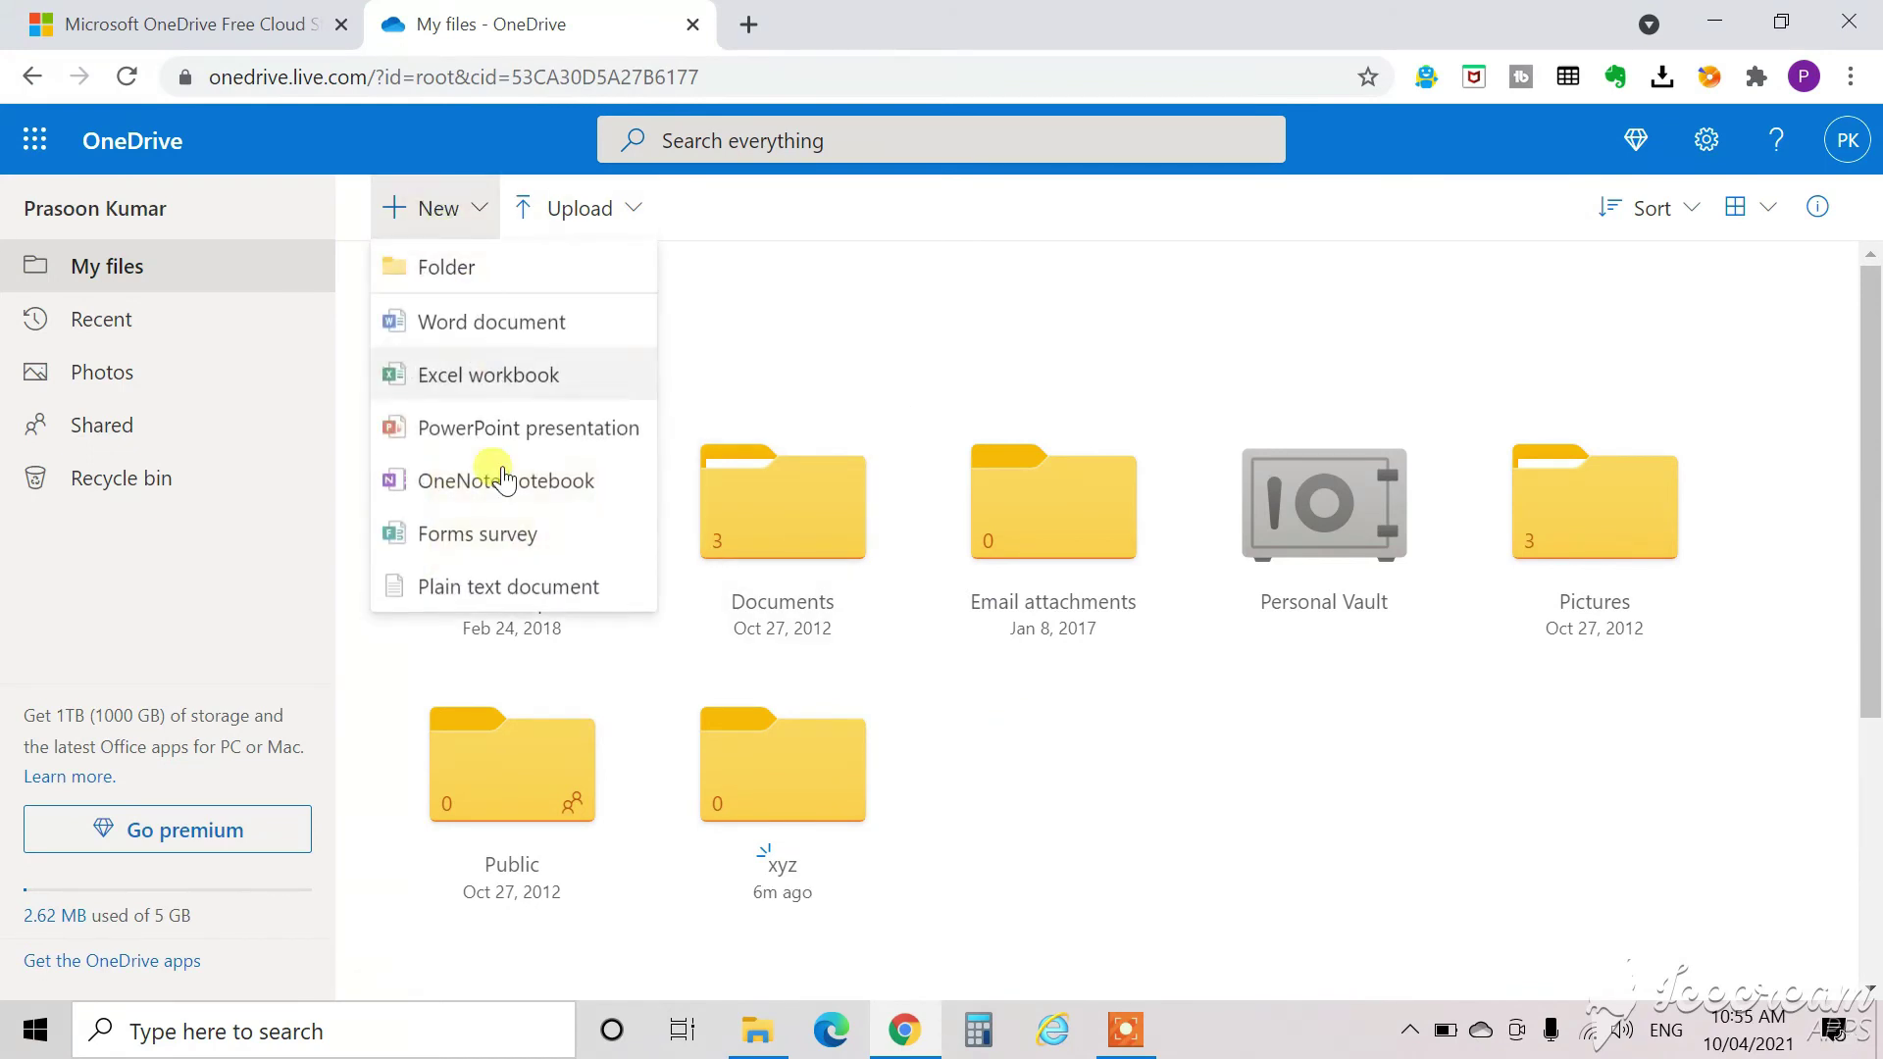
pyautogui.click(487, 374)
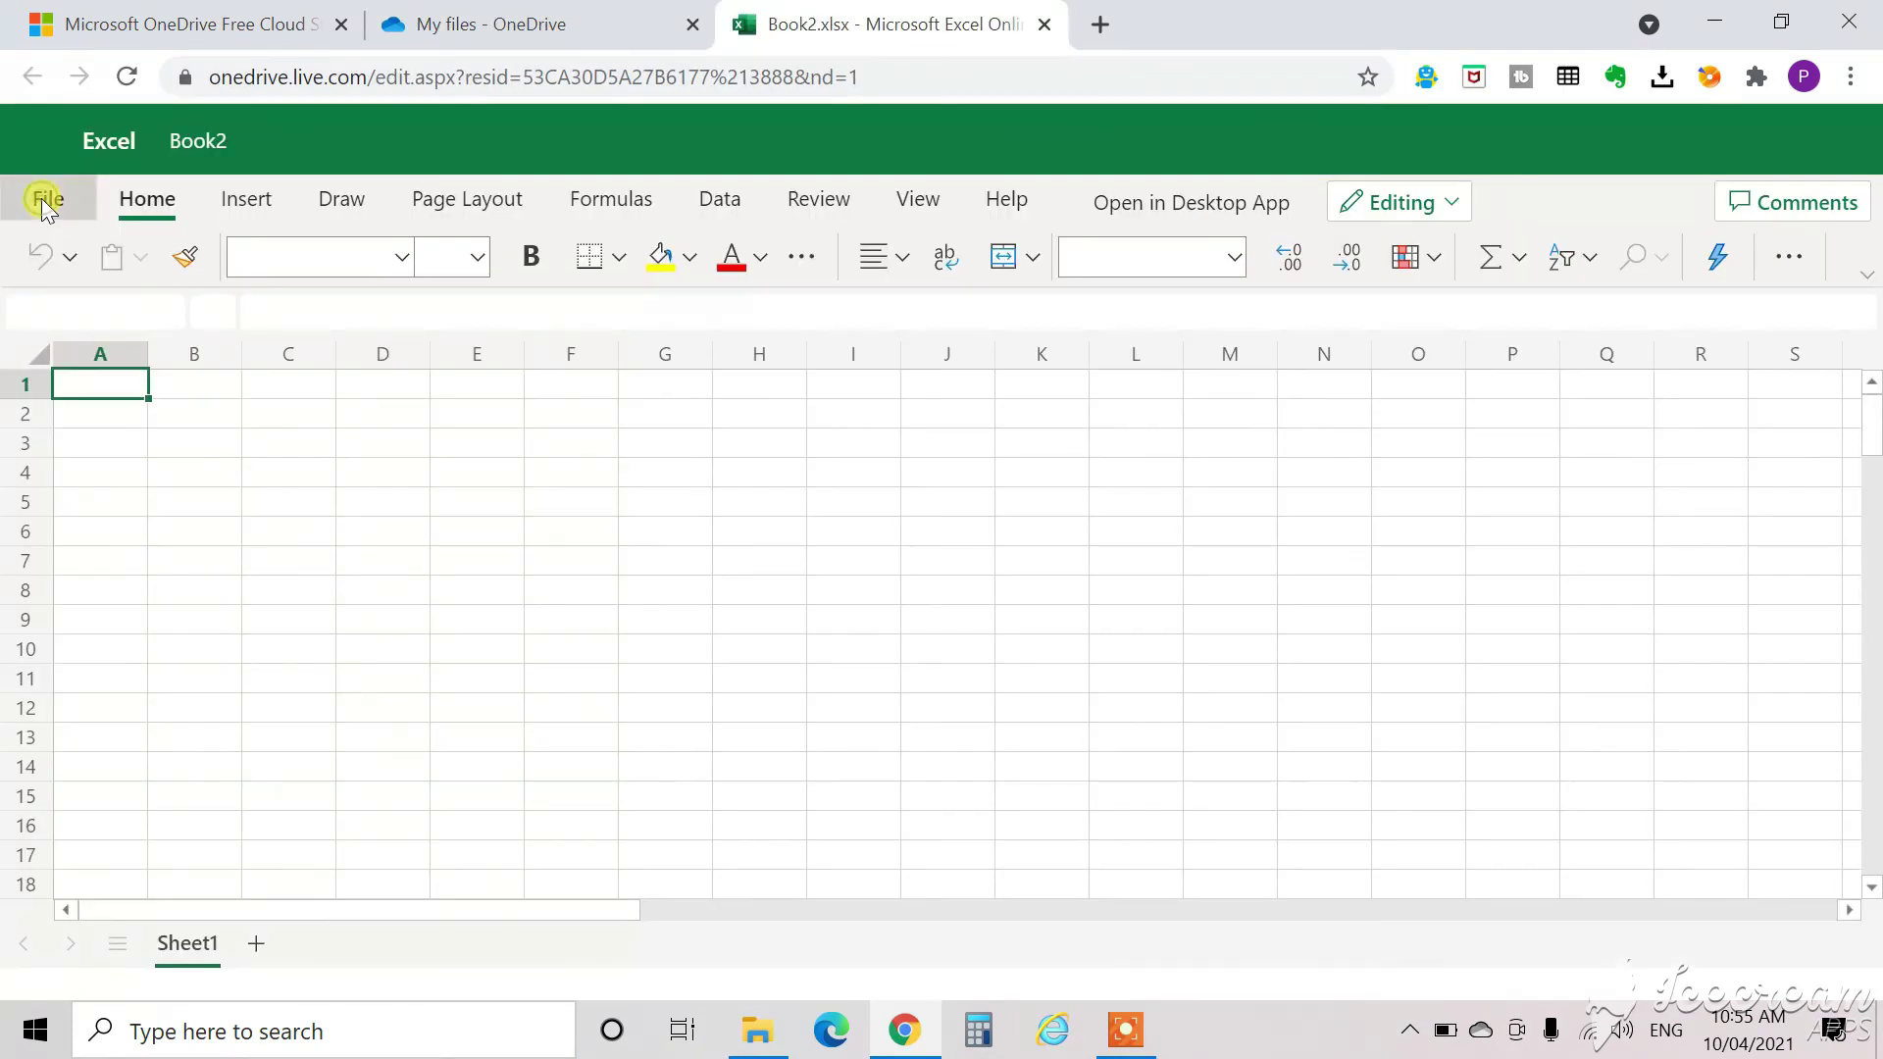
pyautogui.click(41, 198)
pyautogui.click(138, 484)
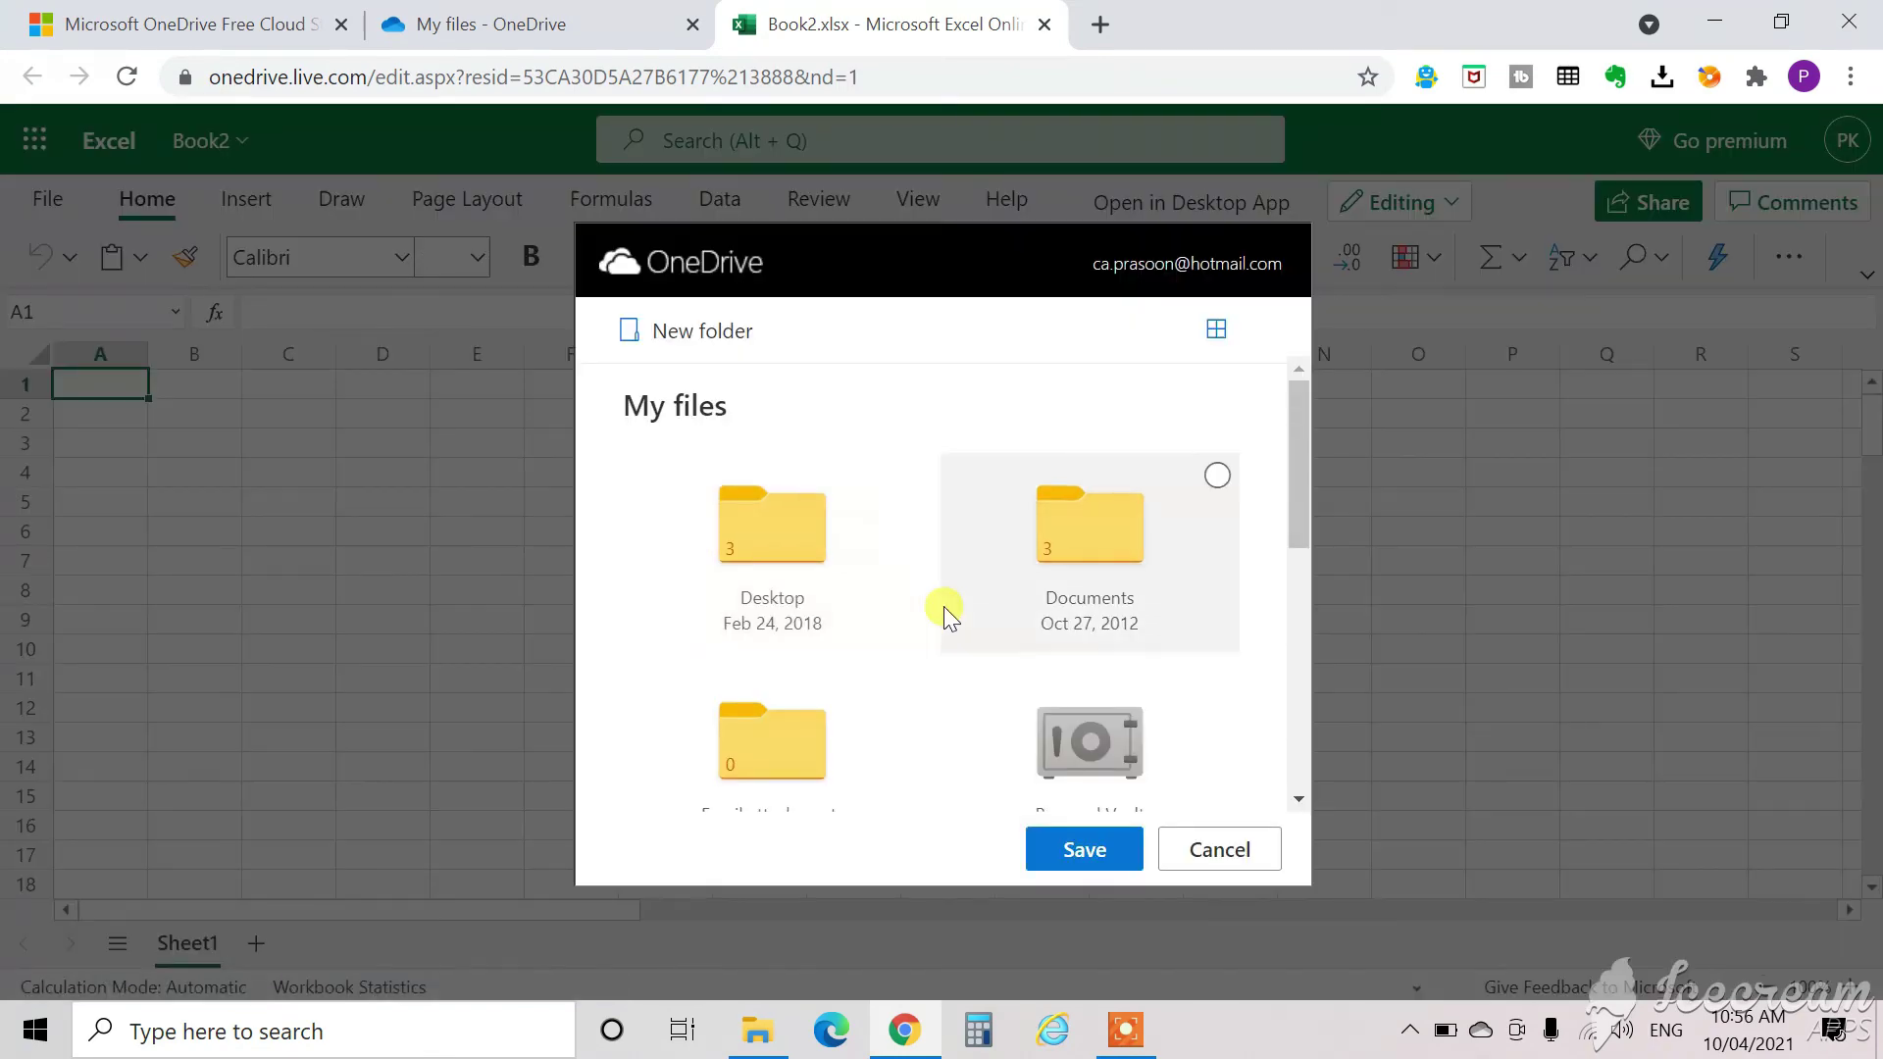
pyautogui.scroll(-5, 943, 613)
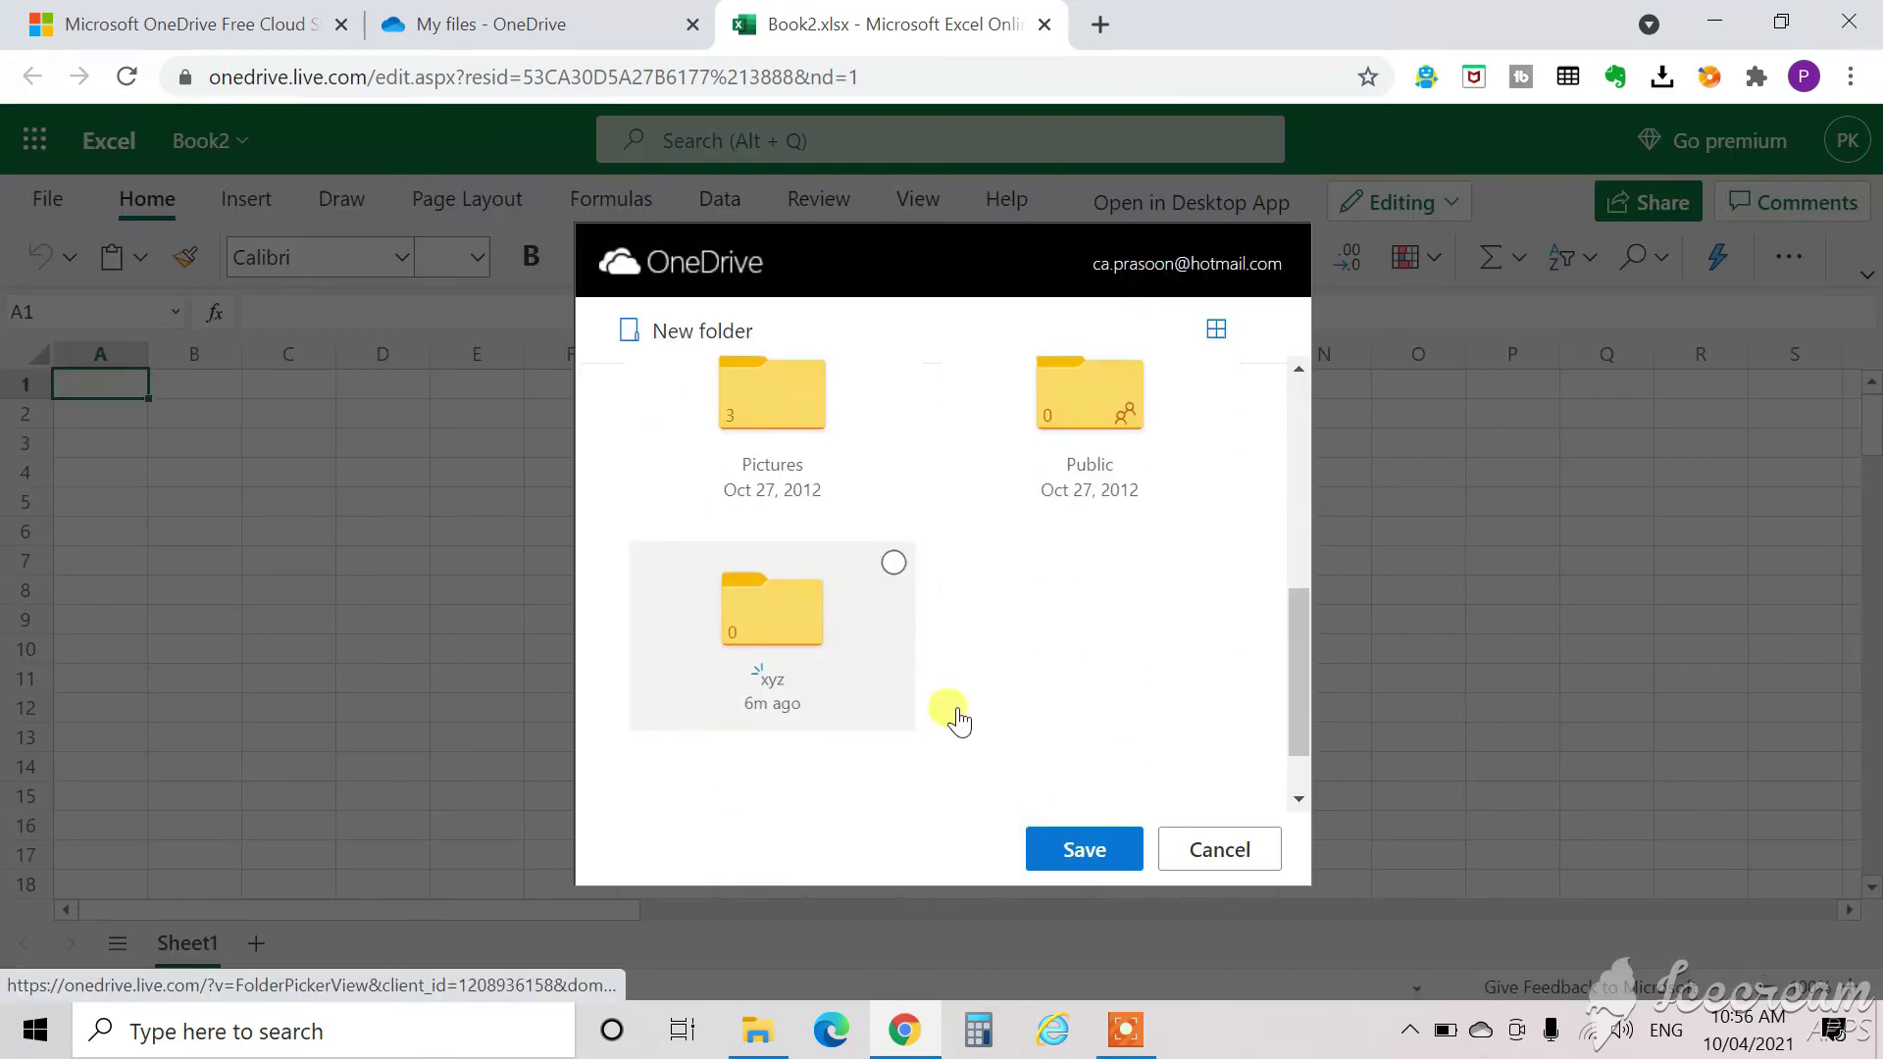
pyautogui.click(1070, 848)
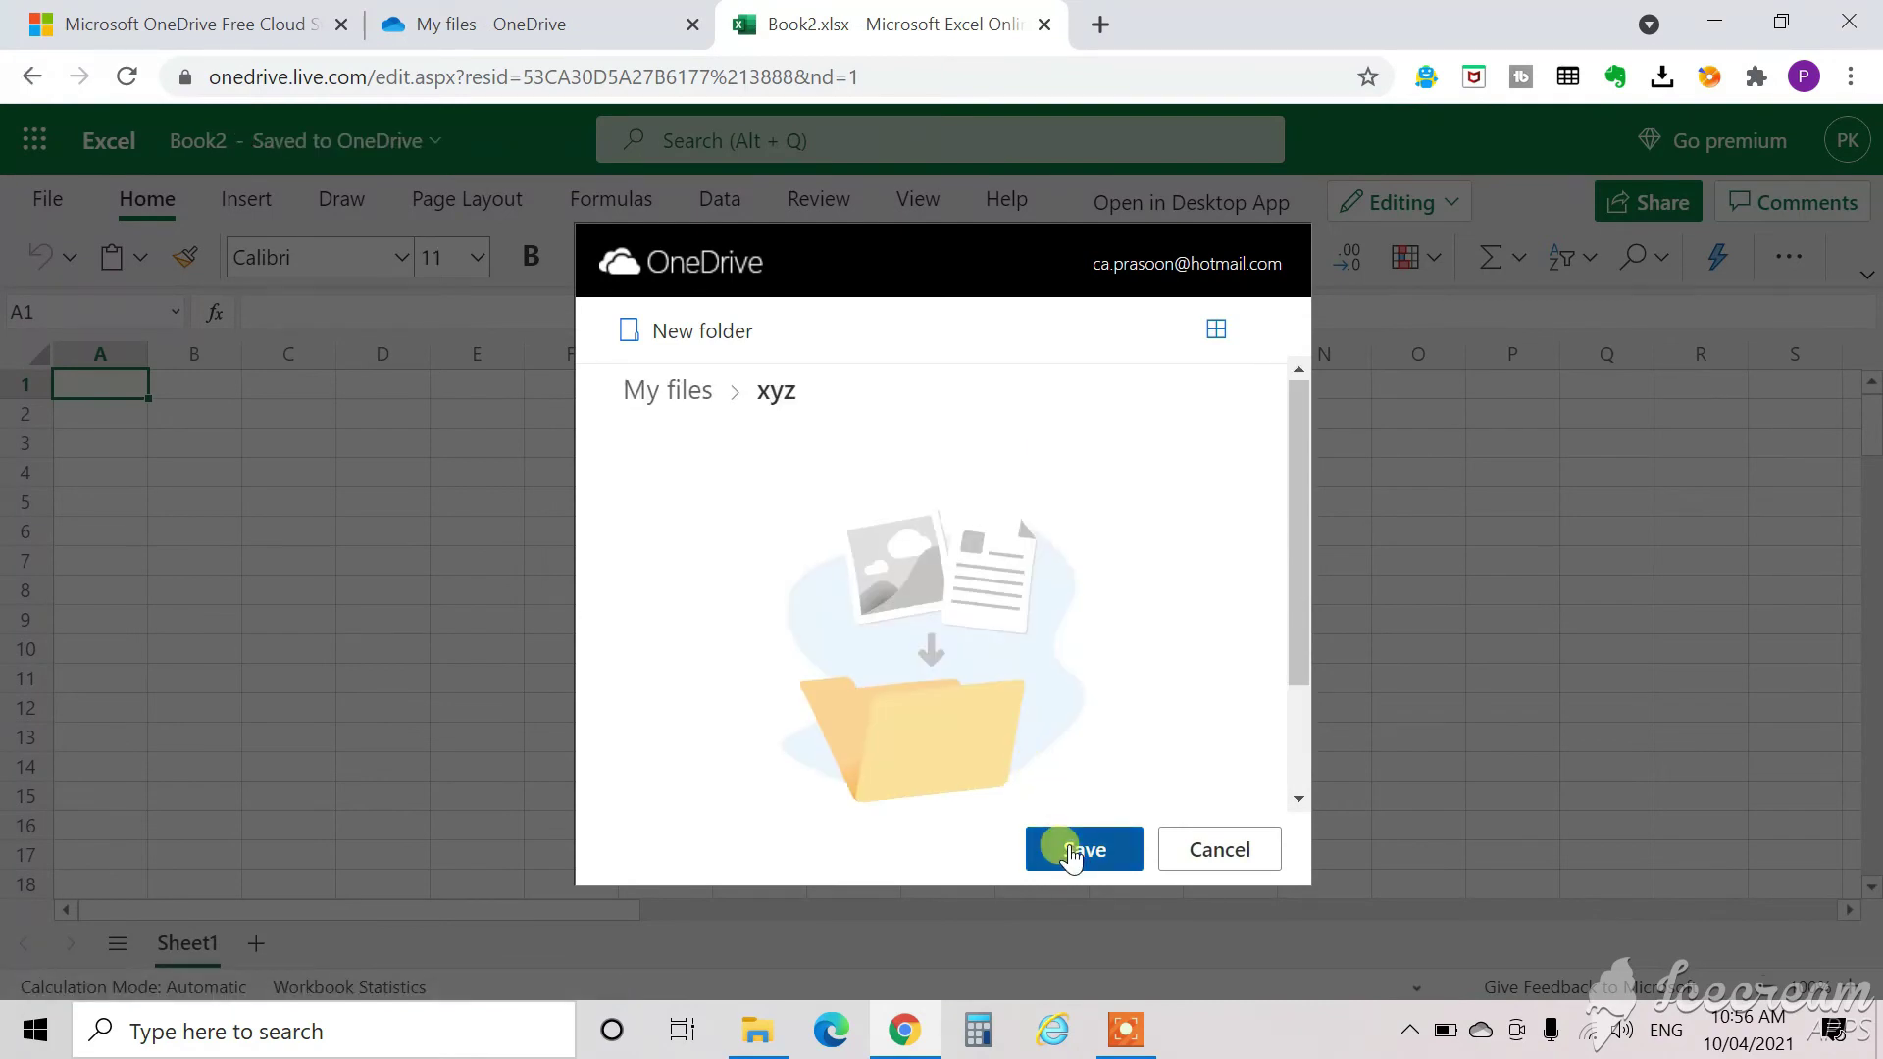
pyautogui.write('a1')
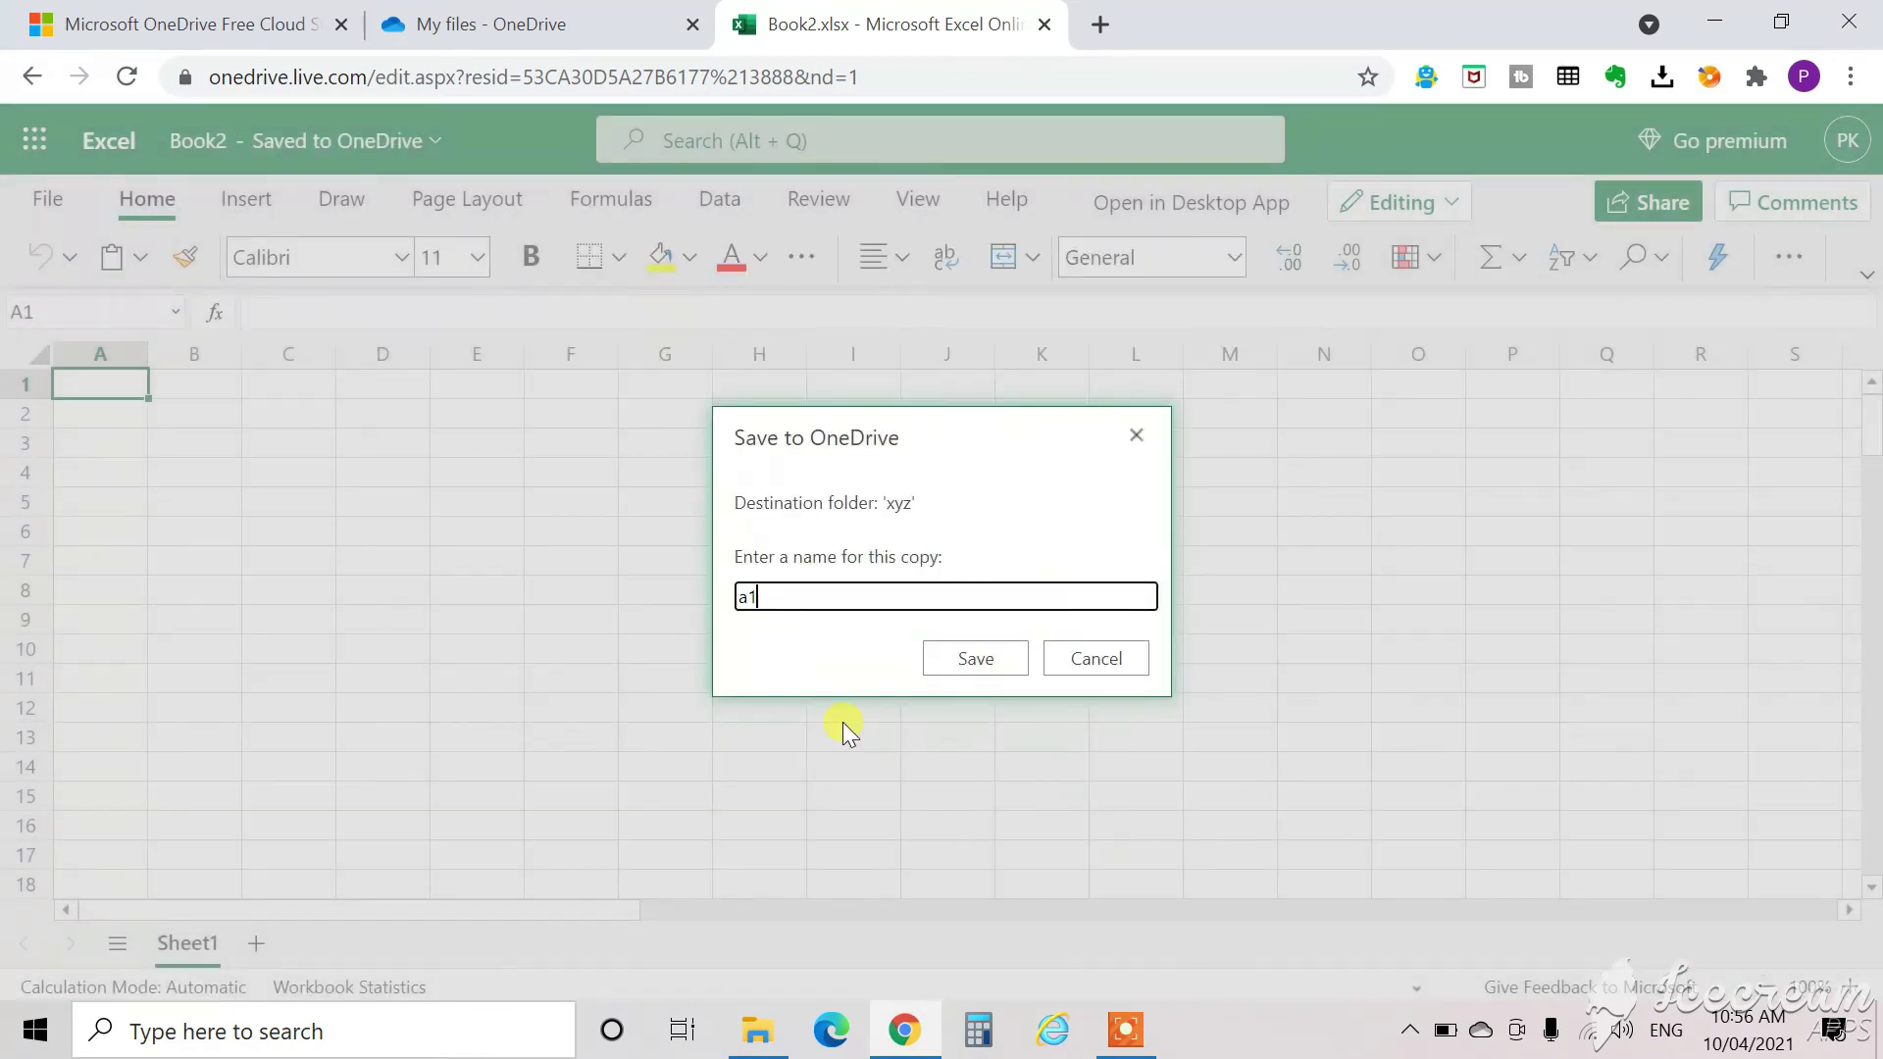
pyautogui.click(971, 662)
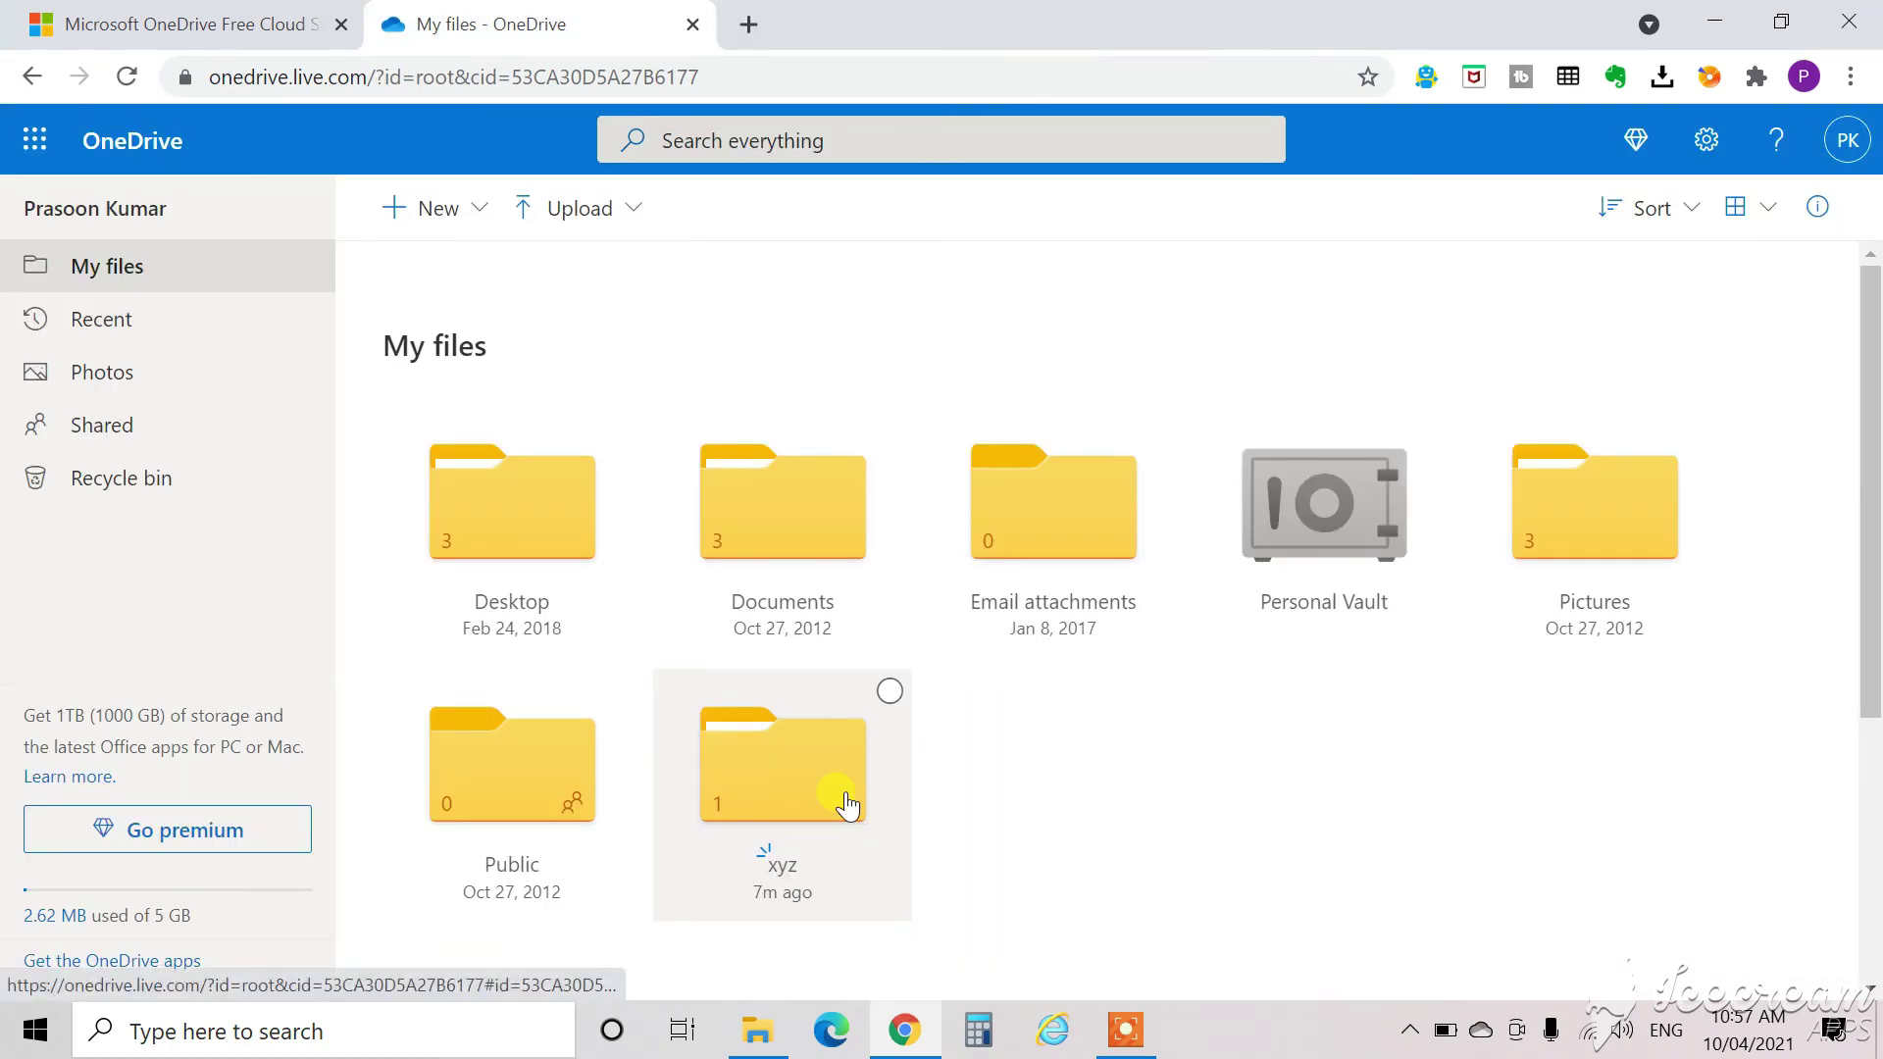
# Open the xyz folder and generate the HTML embed code for a1.xlsx.
pyautogui.click(846, 803)
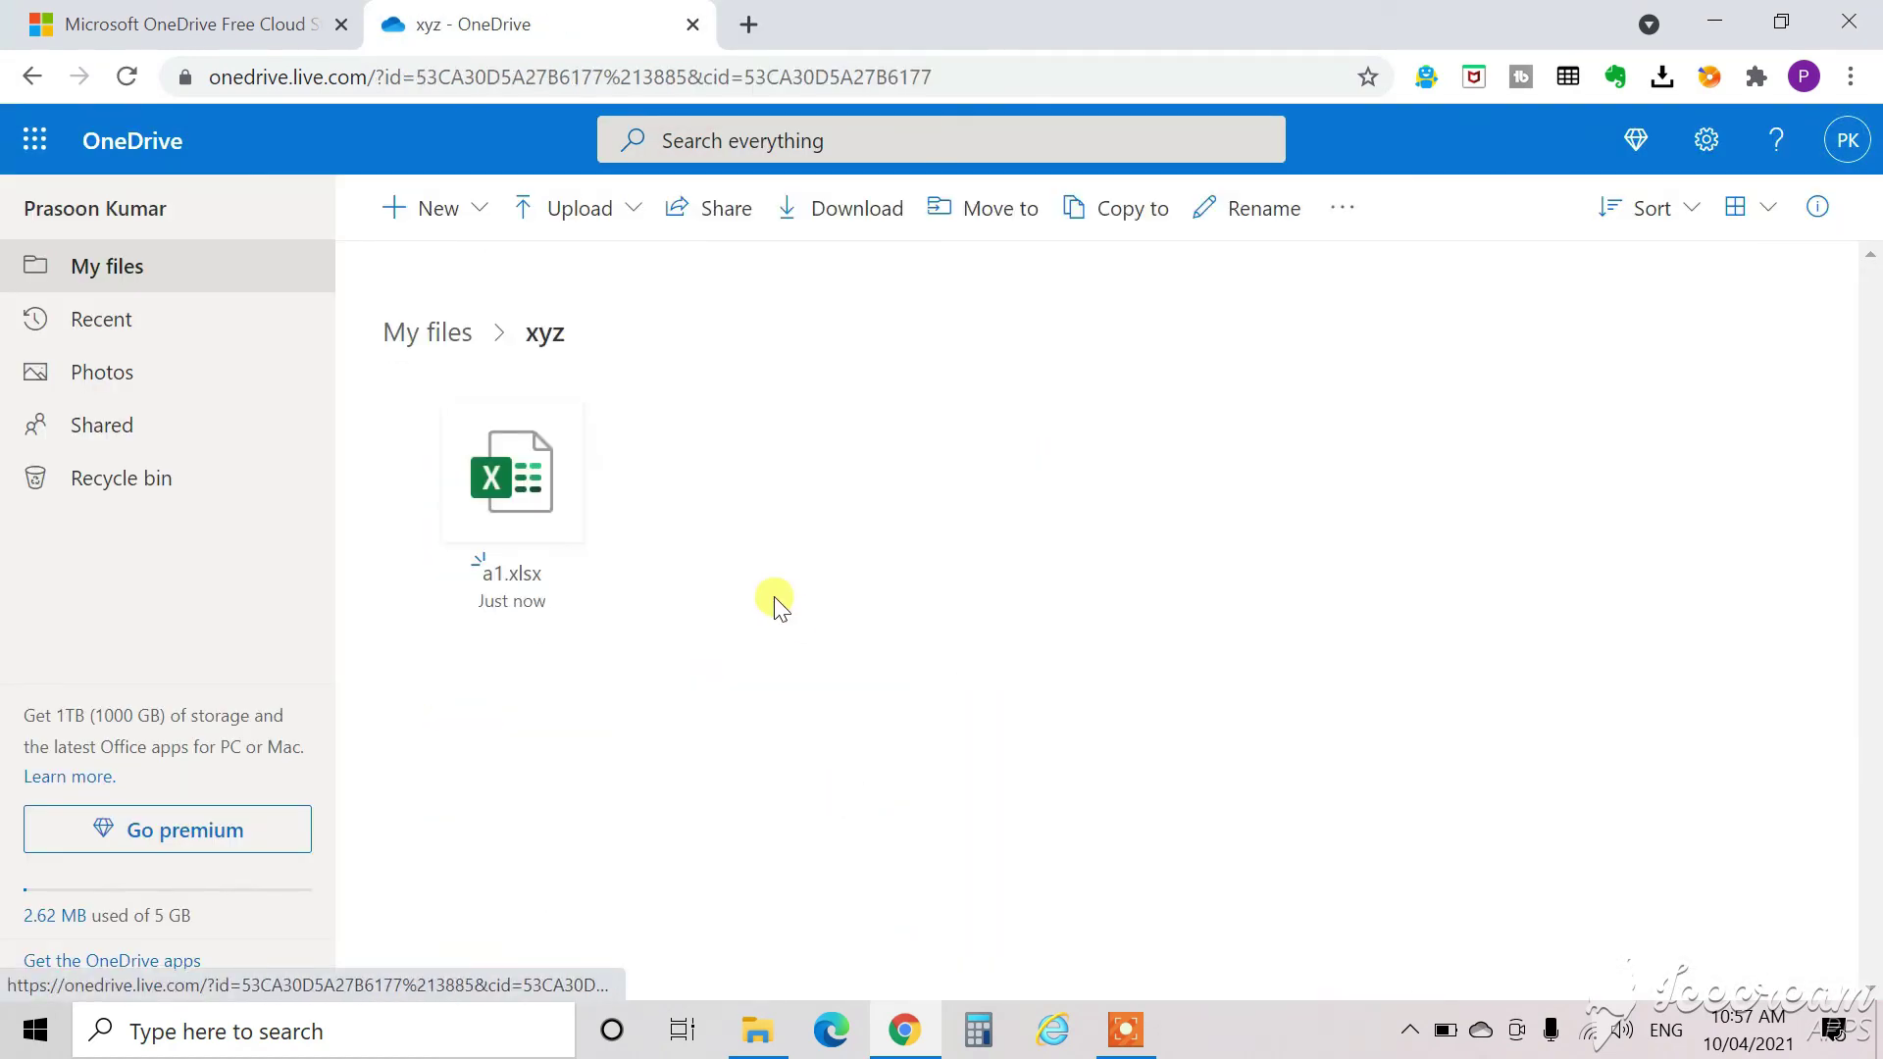
pyautogui.rightClick(542, 490)
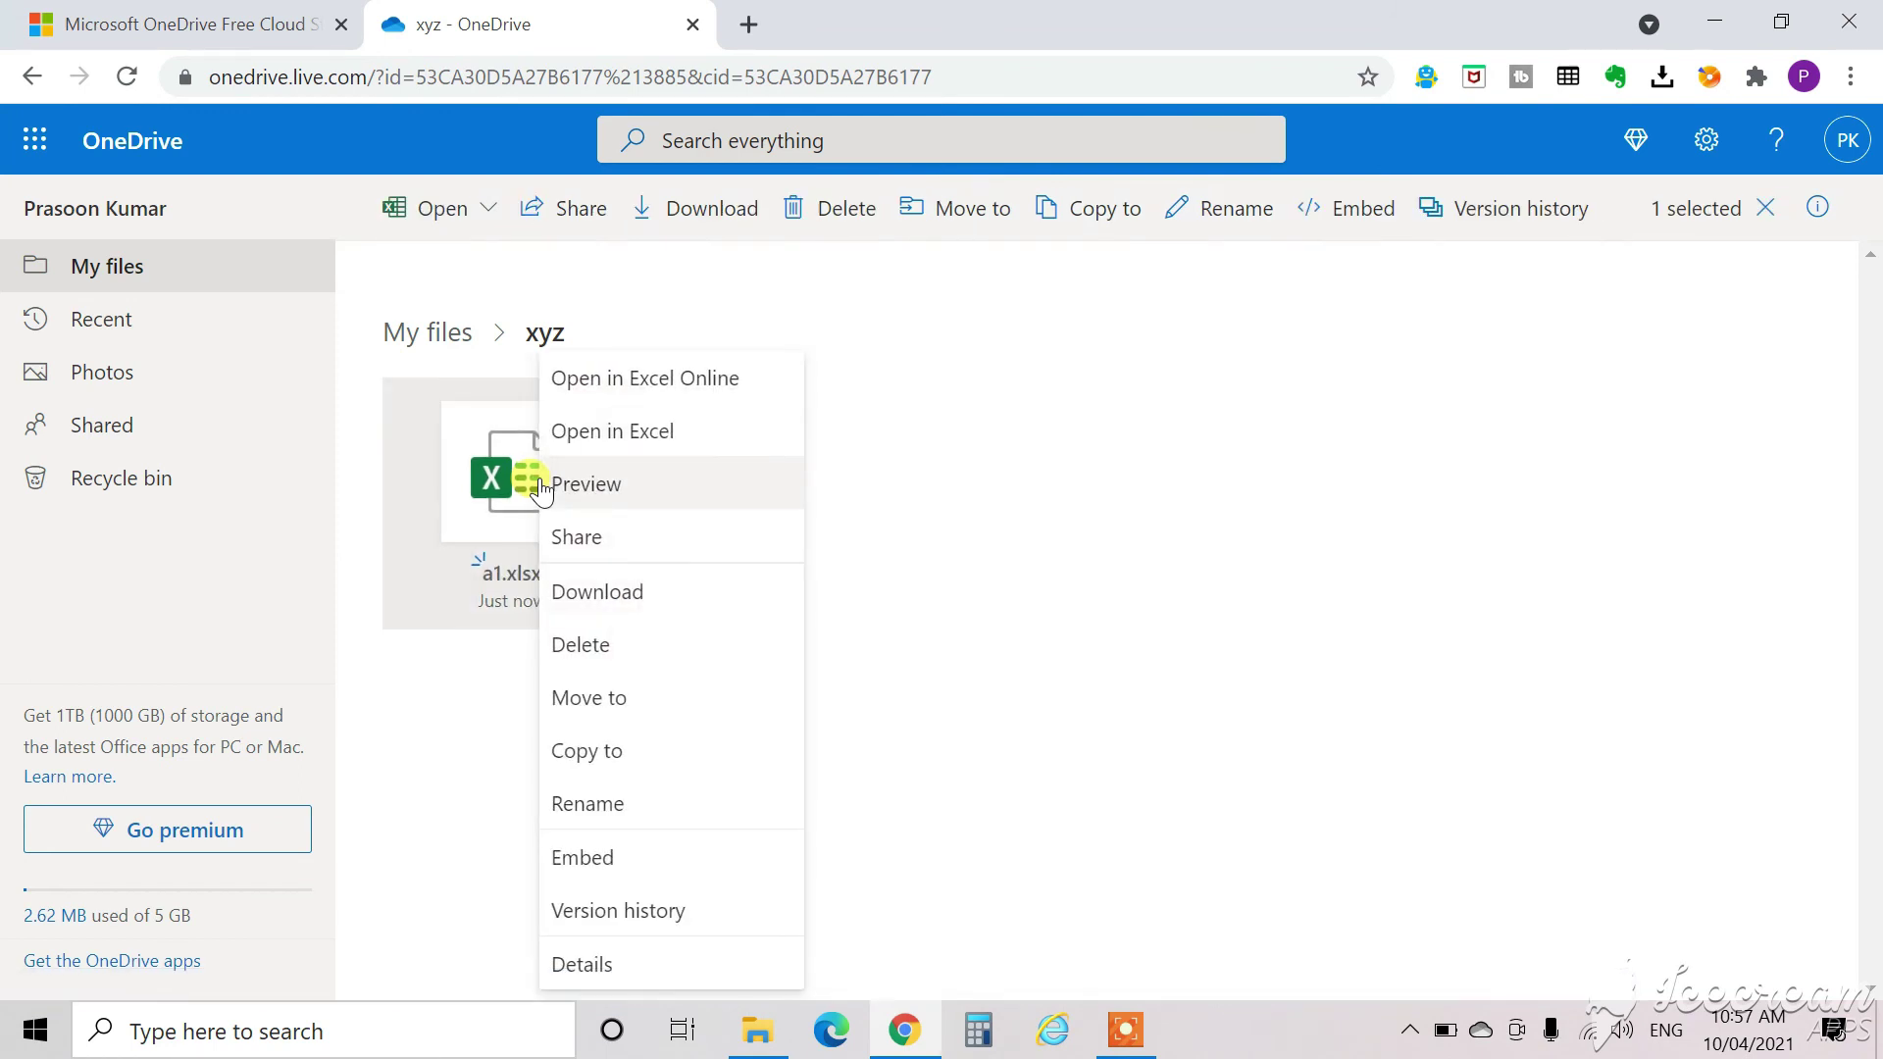
pyautogui.click(579, 856)
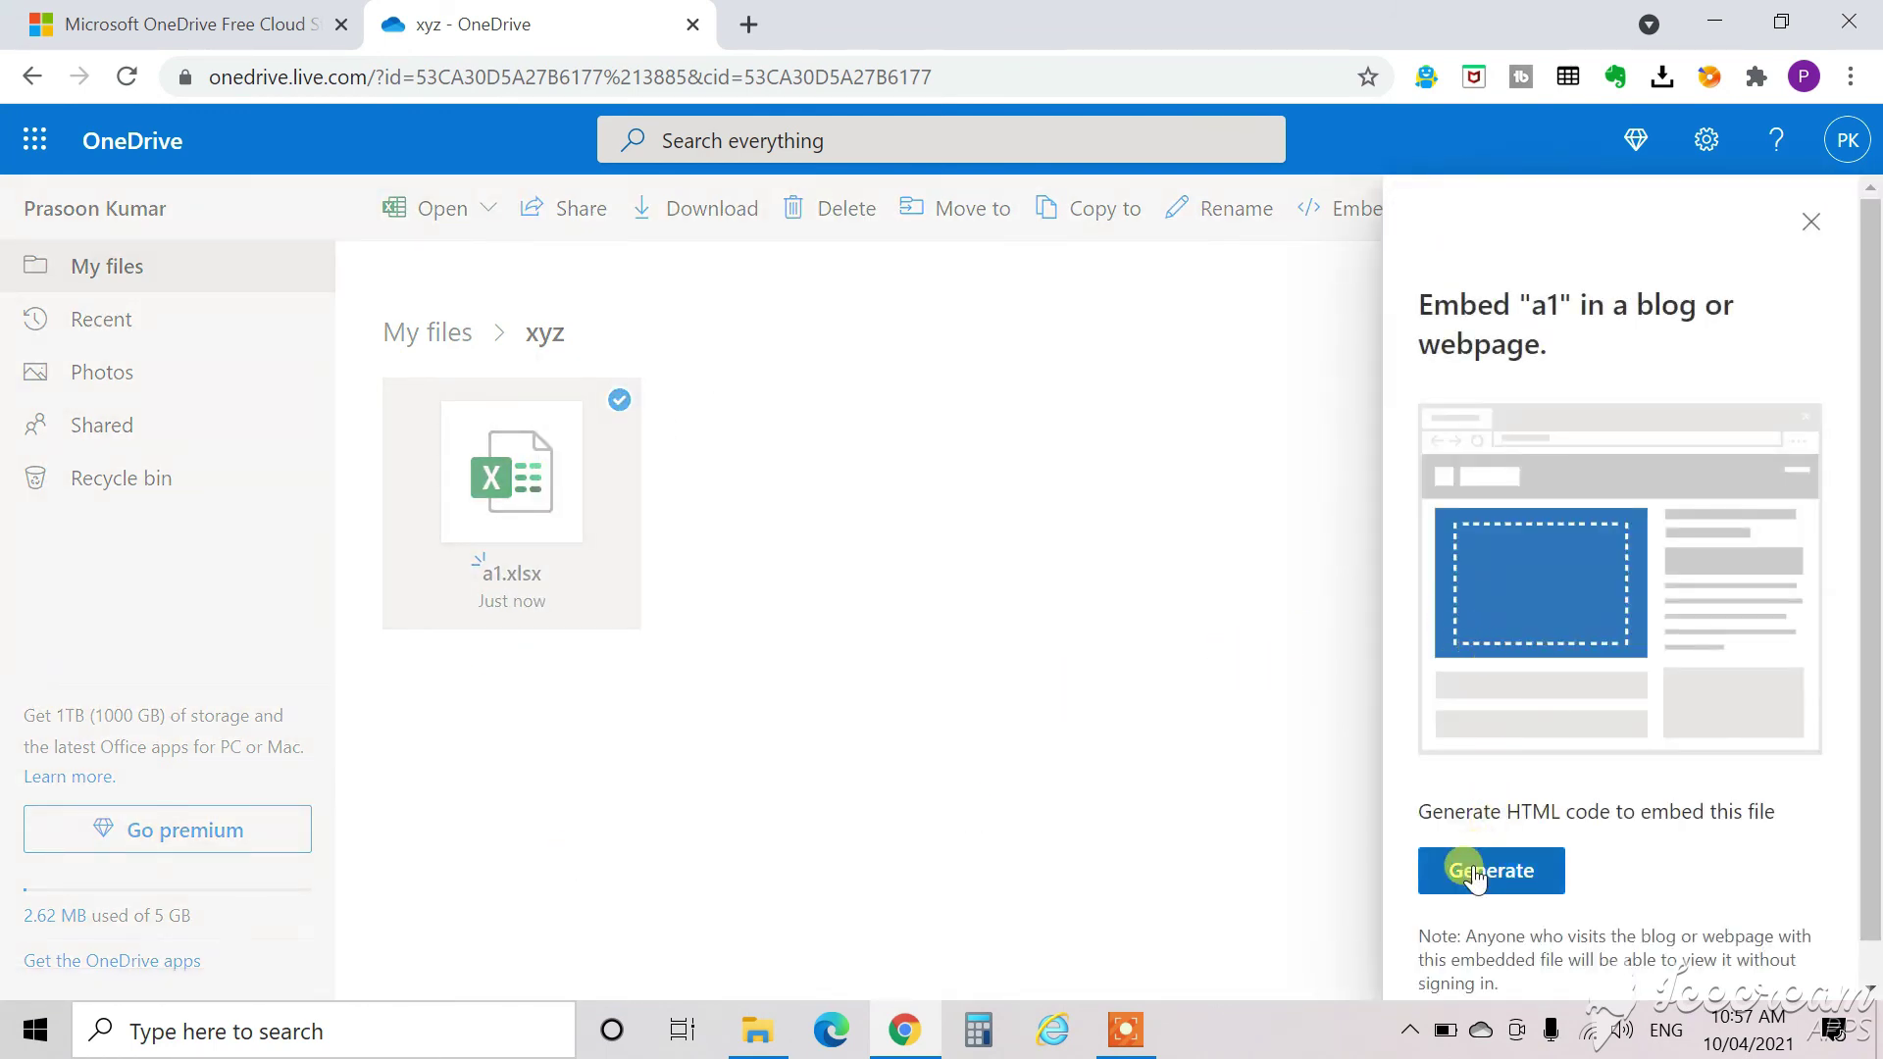
pyautogui.click(1473, 875)
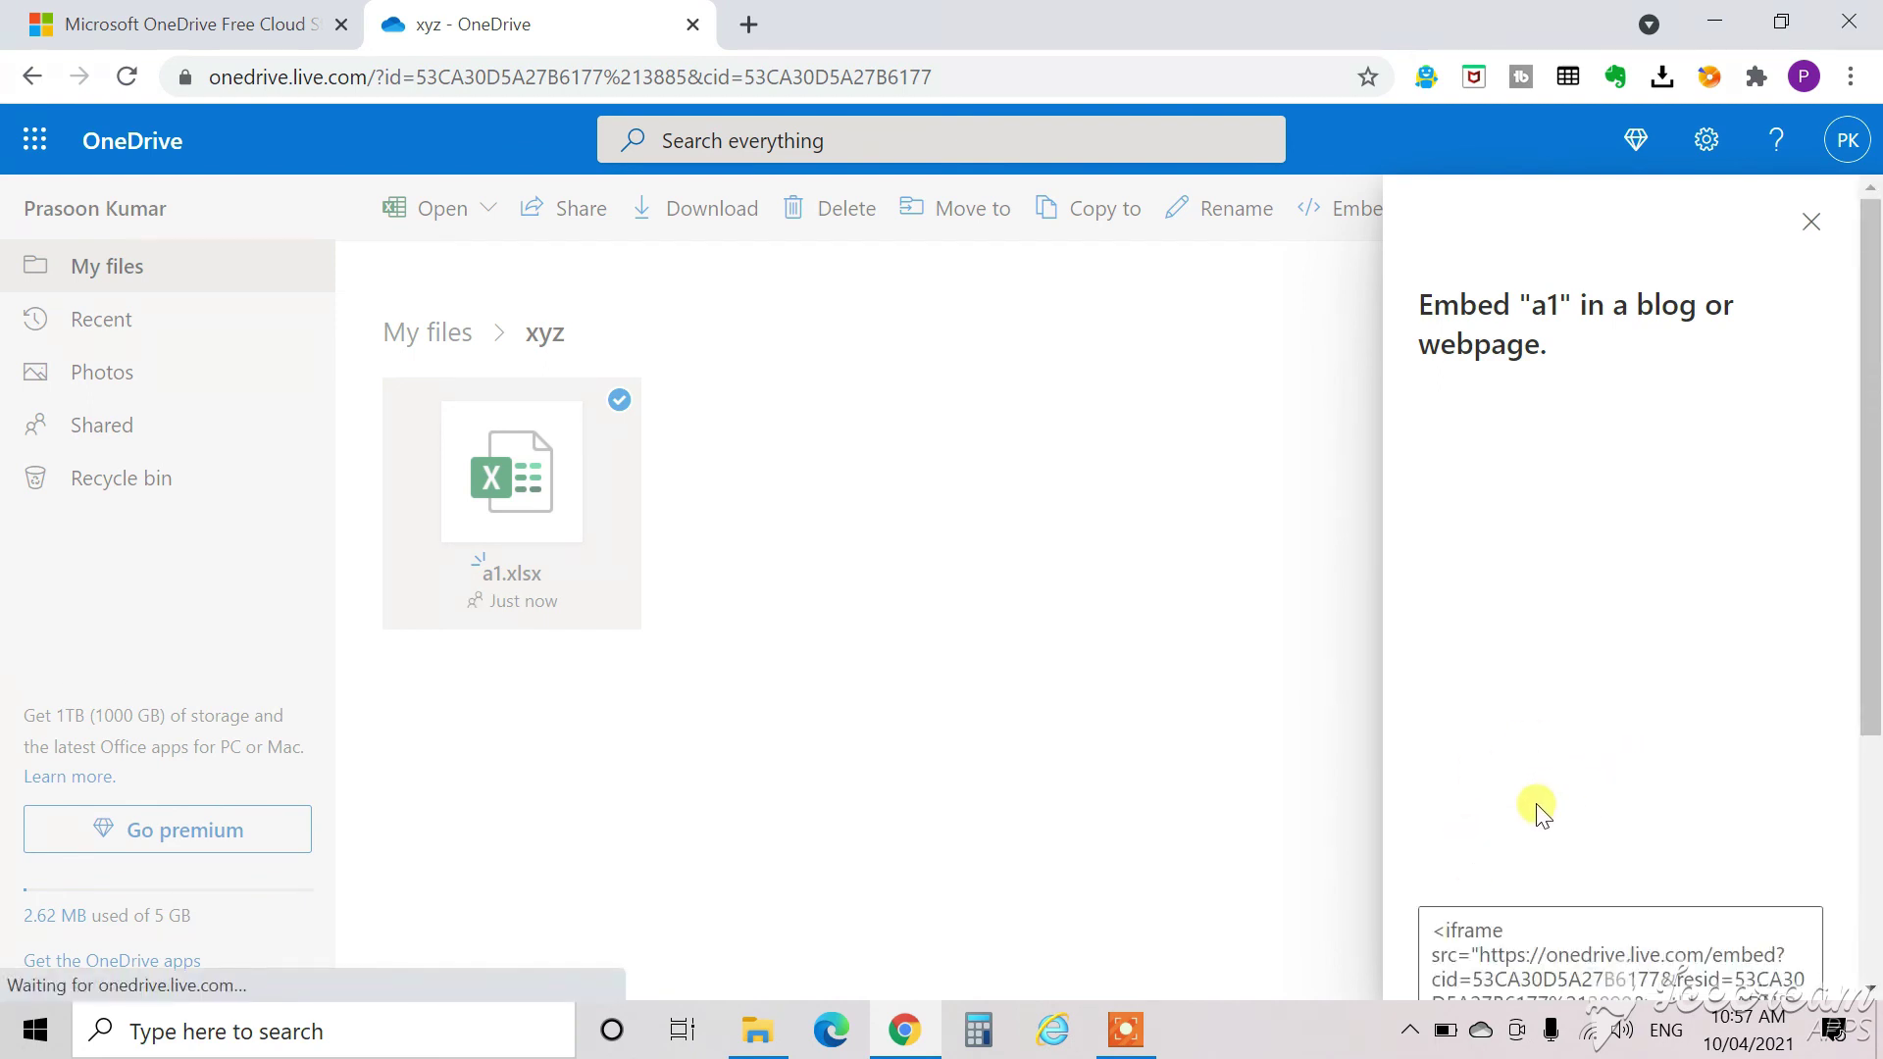
pyautogui.scroll(-3, 1628, 765)
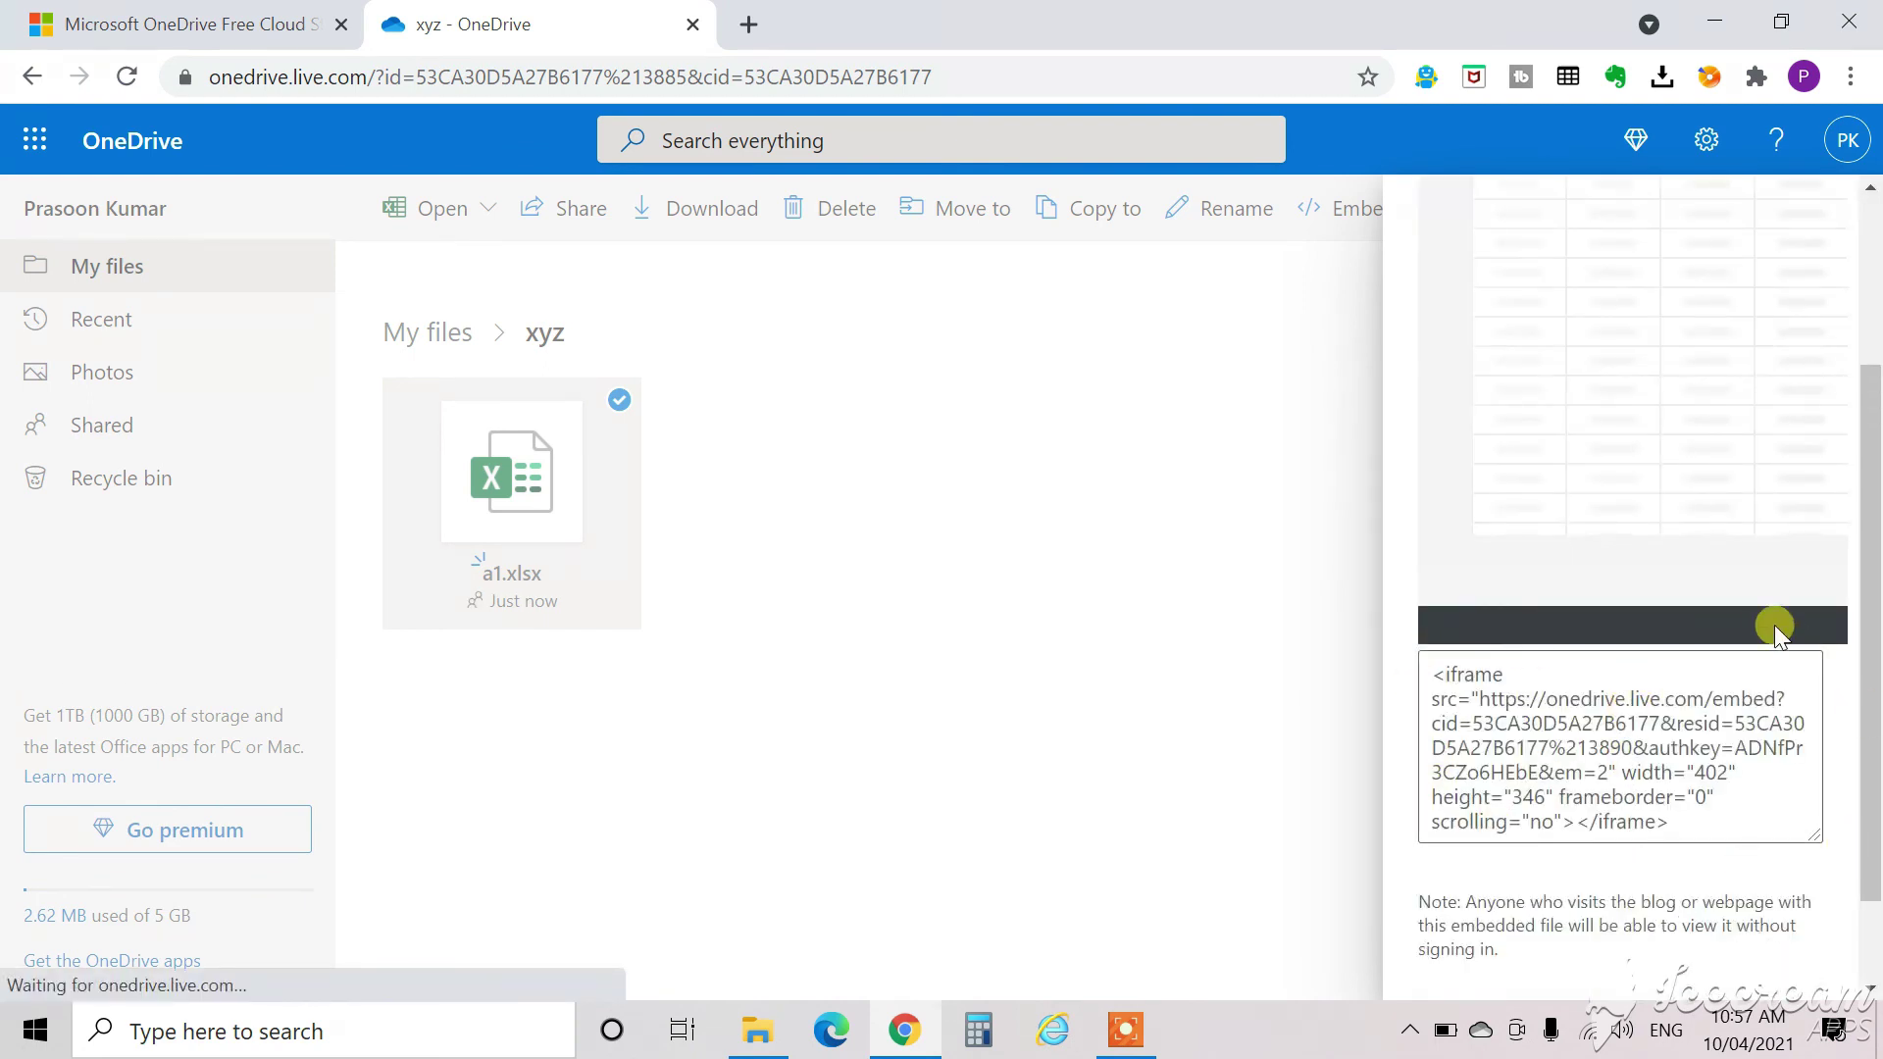